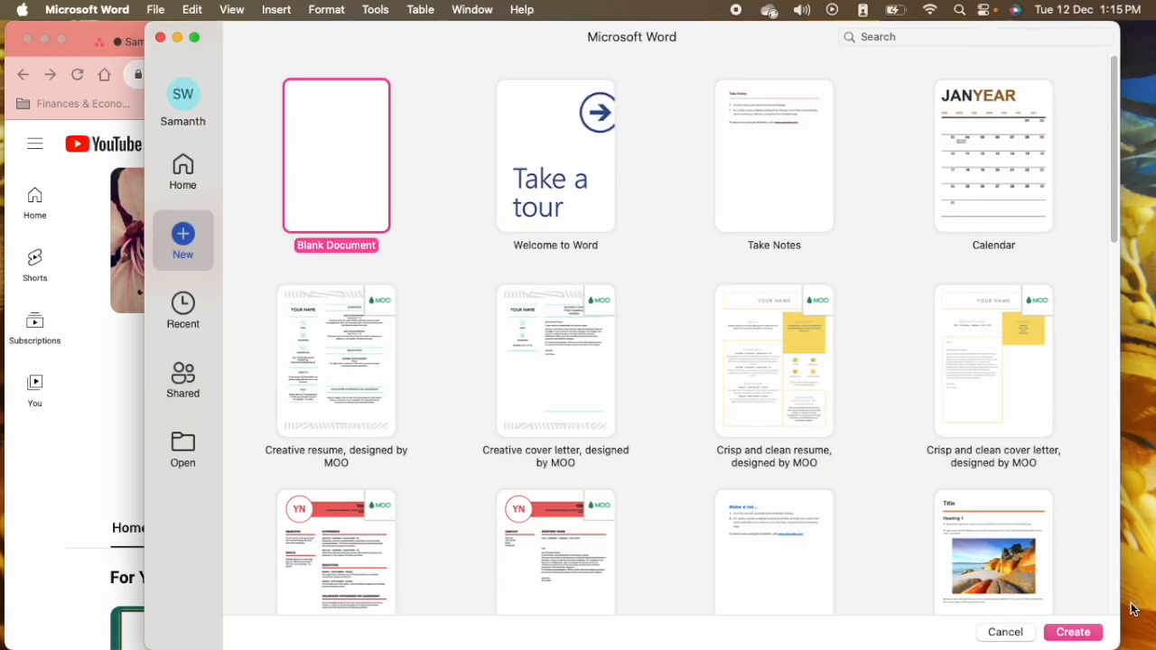
Step: Create a new blank document
double_click(314, 195)
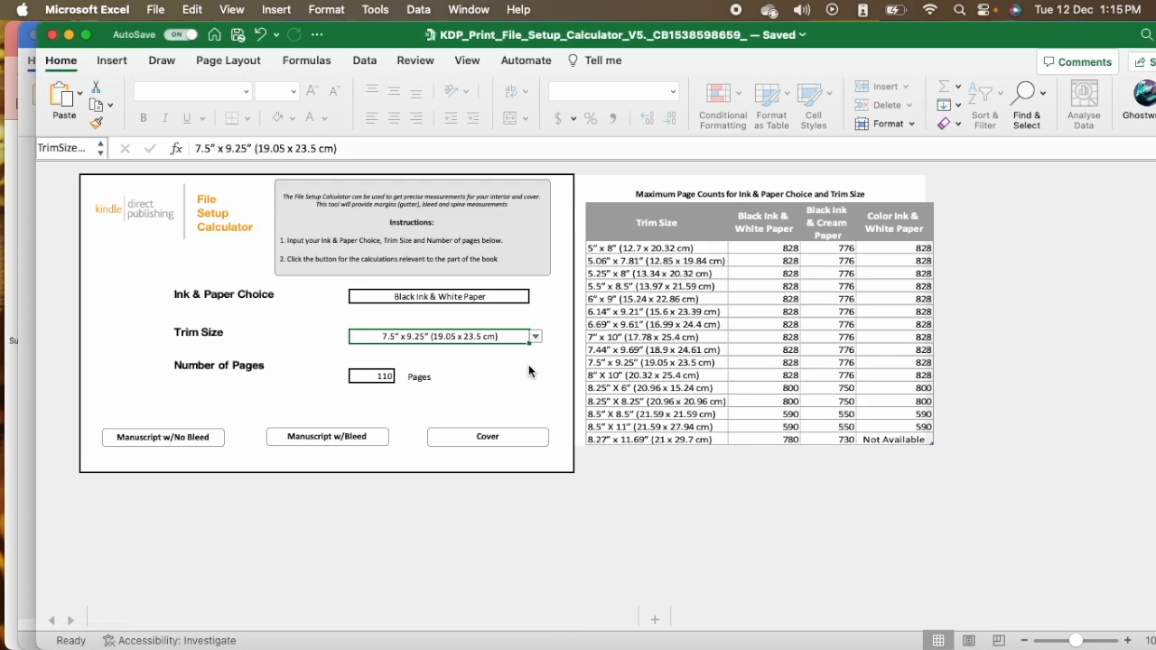
Step: In the KDP print file setup calculator in Excel, choose the 7.5" x 9.25" trim size and open the manuscript-with-bleed measurements
left_click(536, 336)
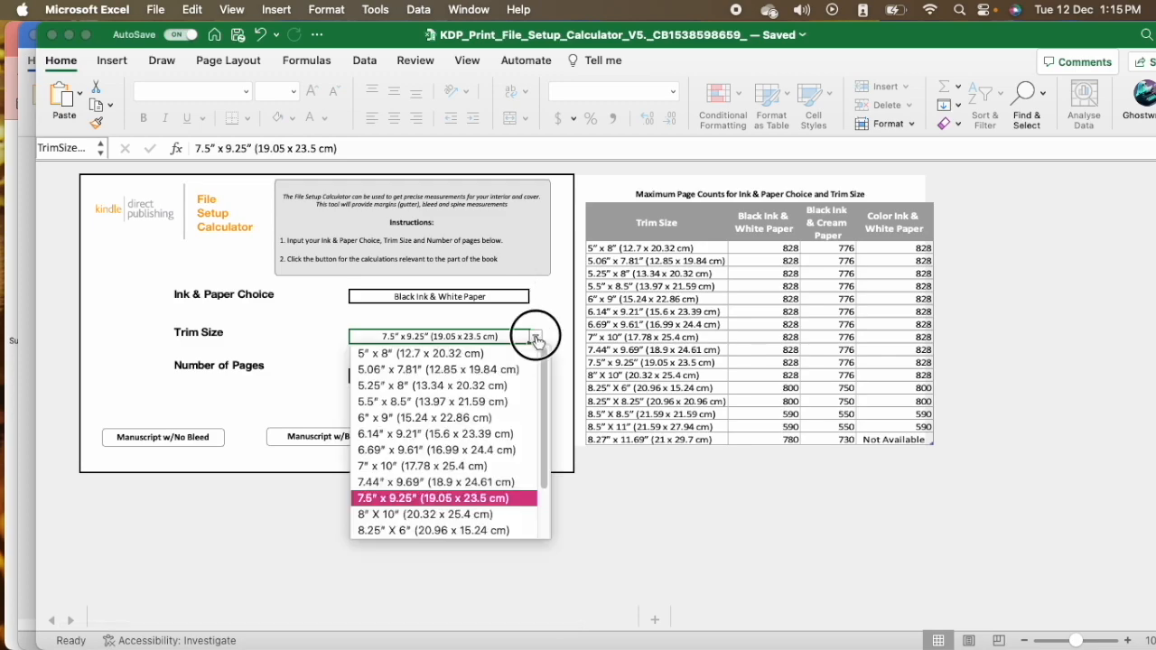
left_click(460, 502)
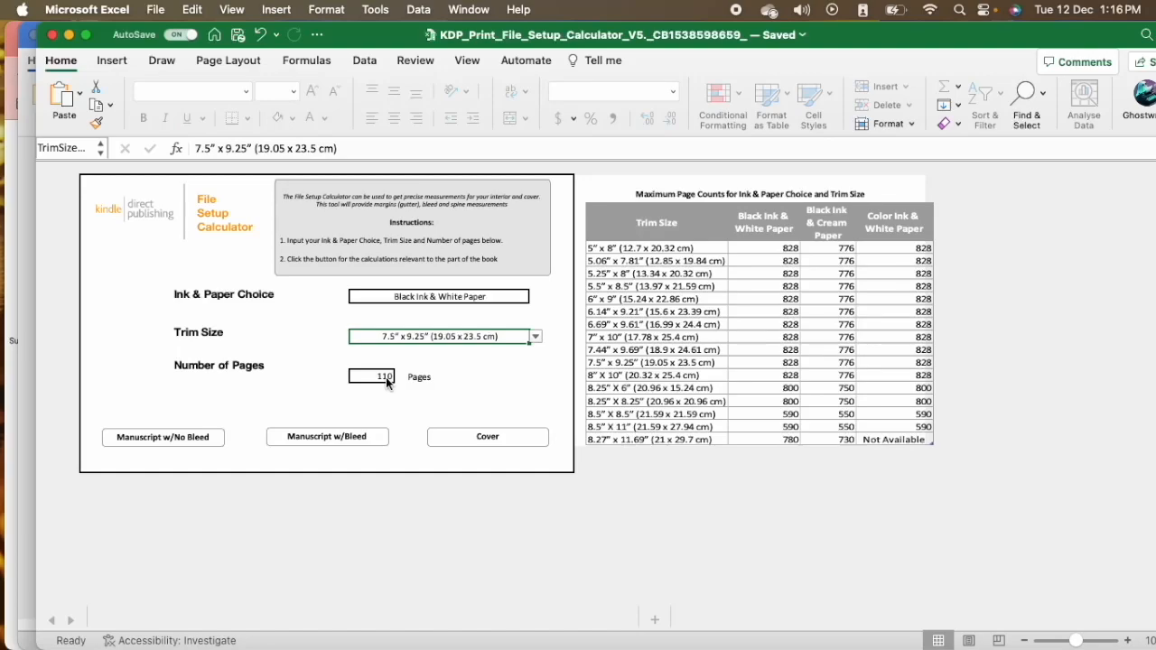
left_click(385, 377)
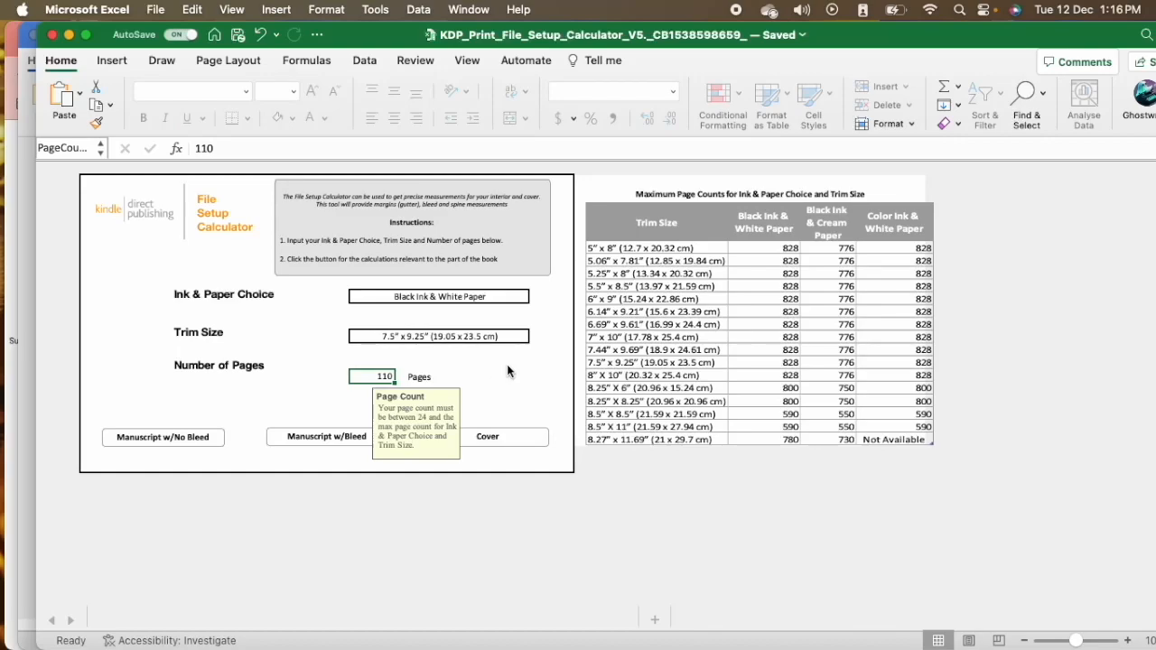
left_click(319, 437)
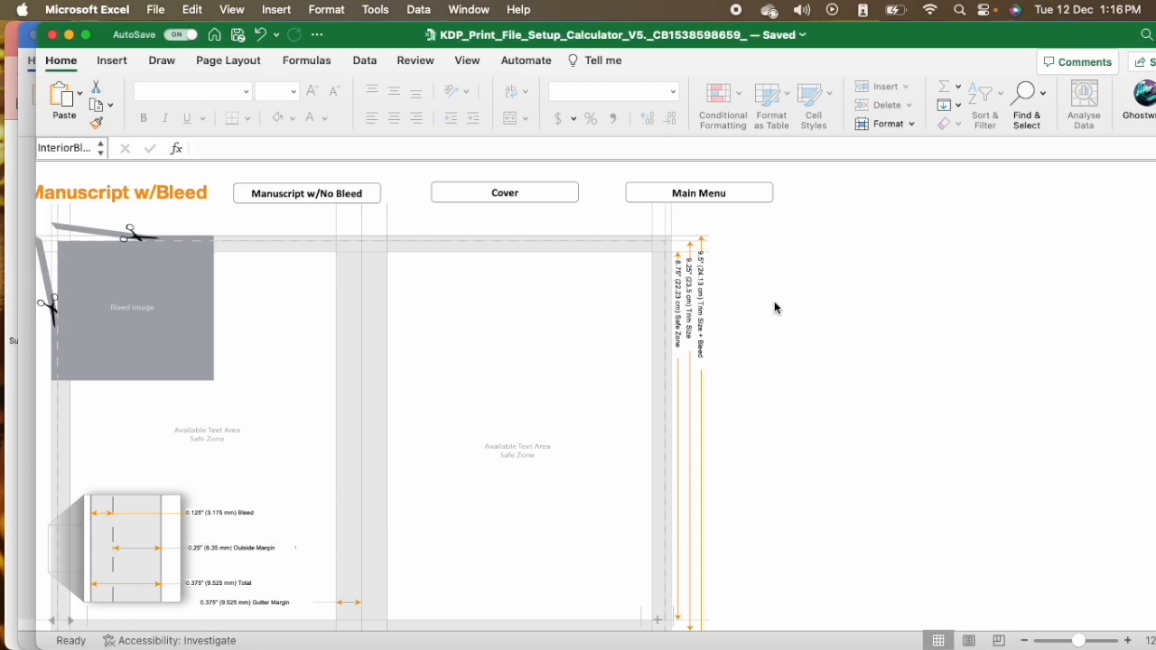
Step: Examine the bleed template's trim size, safe zone and margin dimensions, and close the calculator workbook
scroll(818, 336, "down", 2)
left_click(717, 242)
left_click(703, 223)
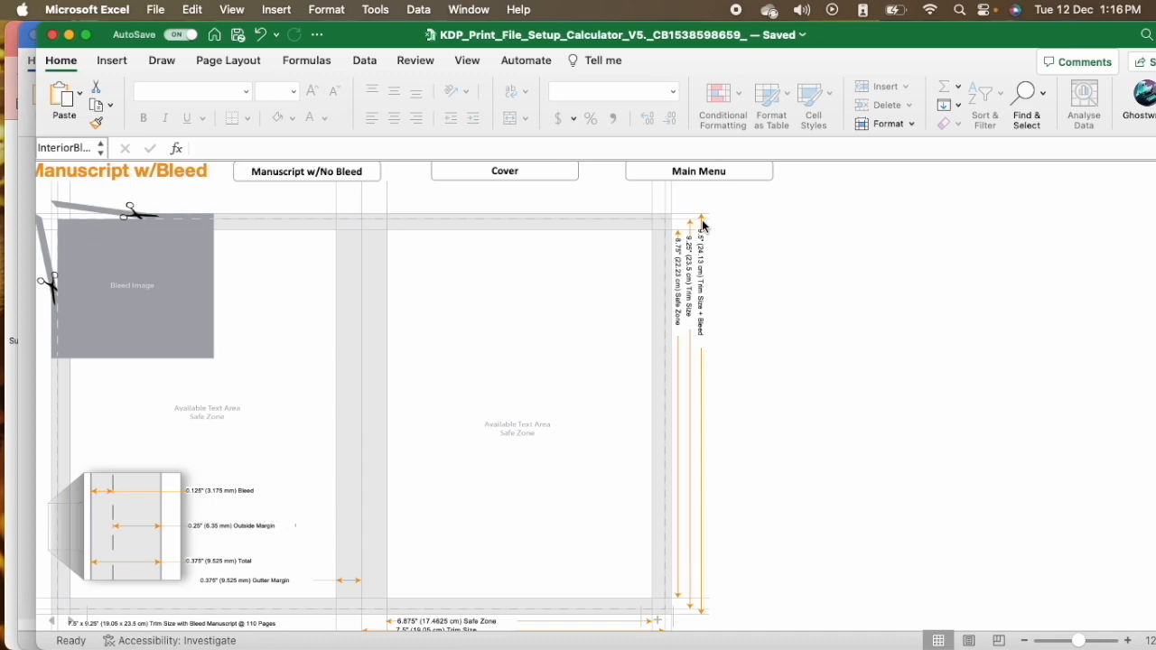
scroll(483, 476, "down", 3)
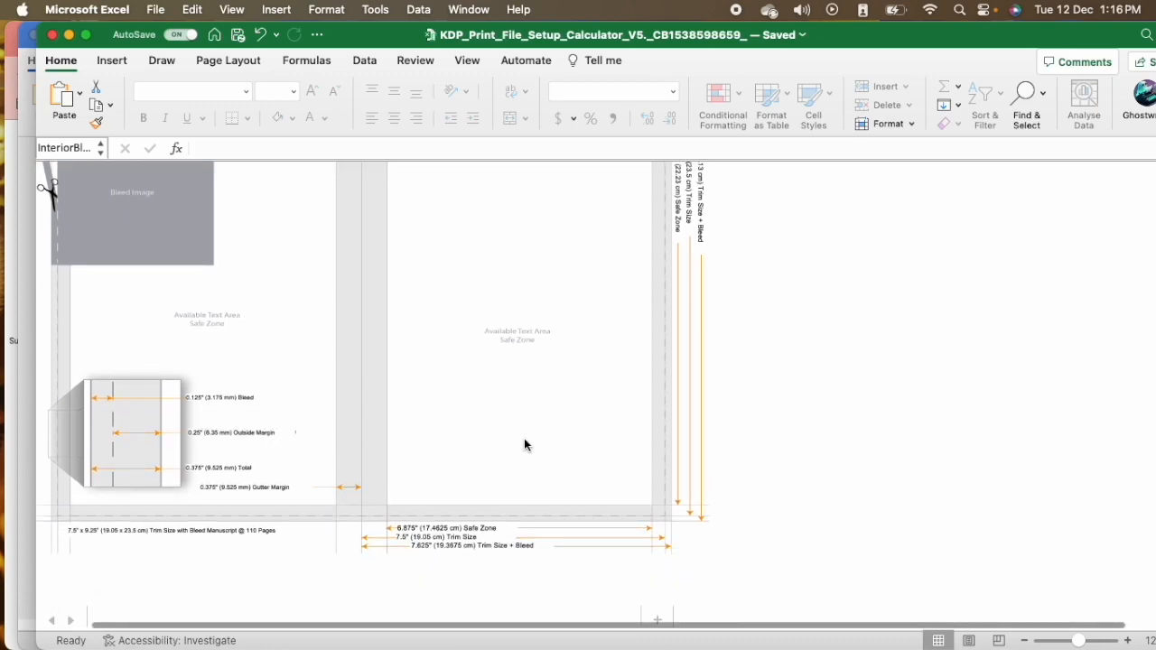
scroll(533, 441, "down", 1)
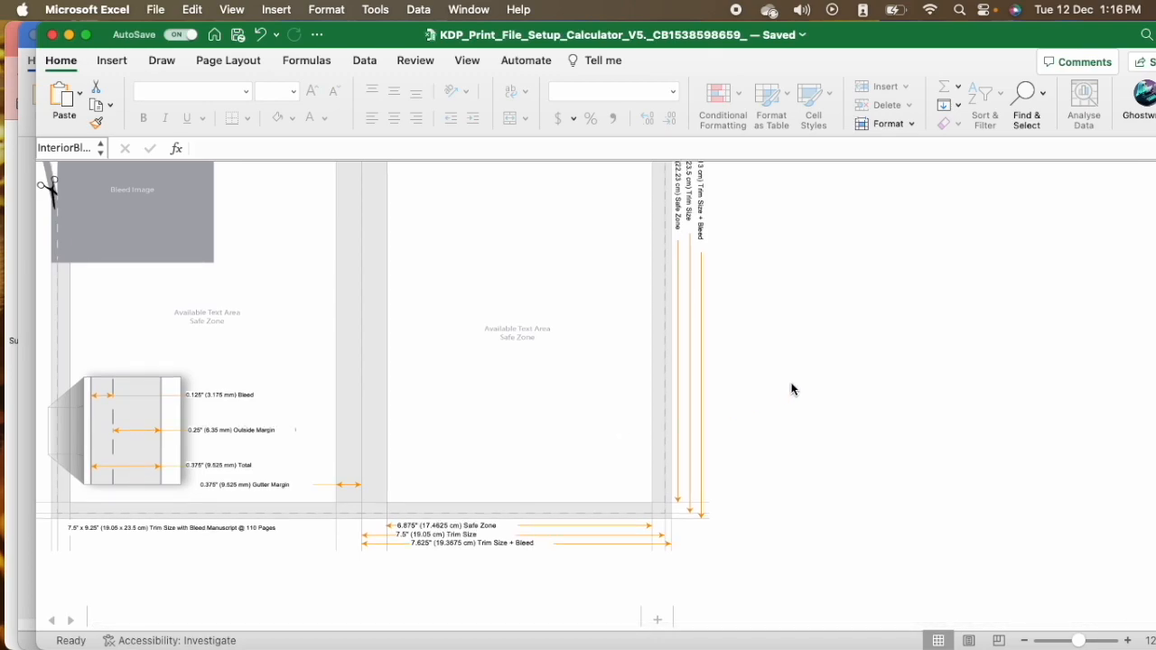
scroll(682, 350, "down", 2)
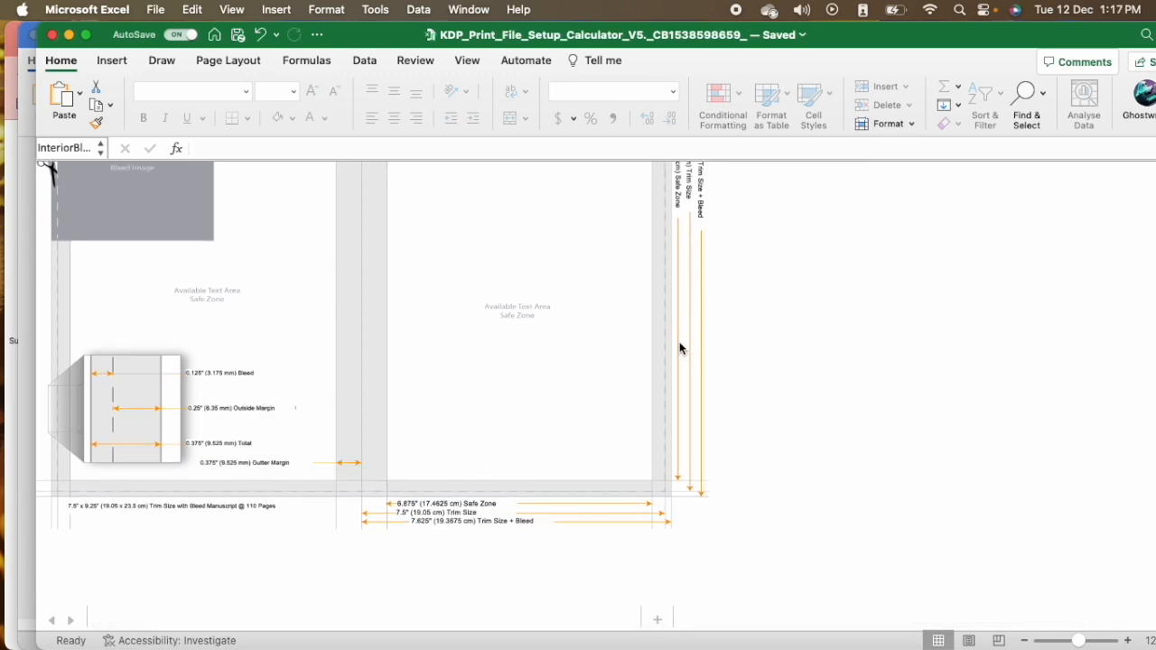
scroll(680, 351, "up", 5)
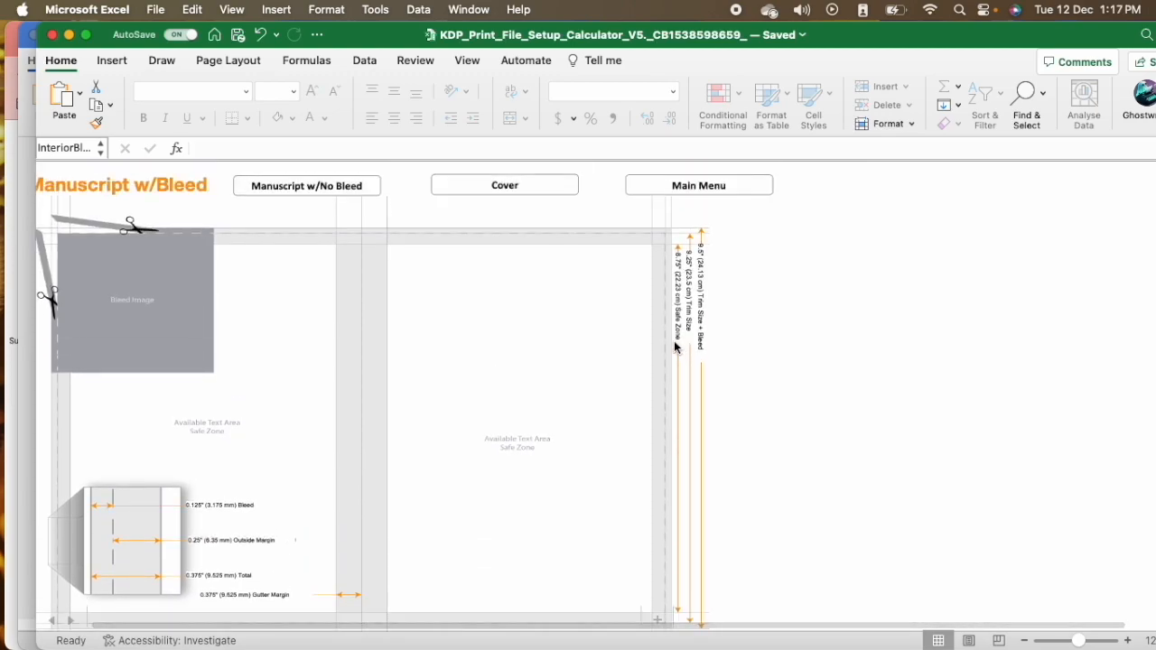
scroll(680, 347, "down", 10)
left_click(52, 35)
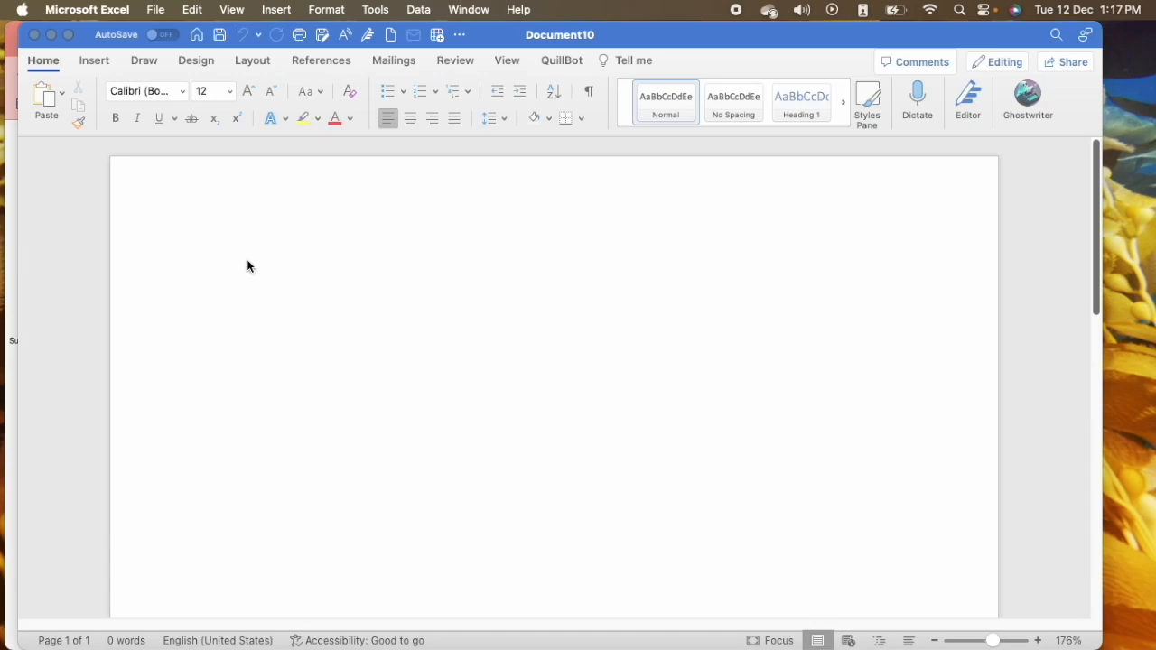
Step: Switch to the blank Word document and check the paper size in its page setup
left_click(248, 262)
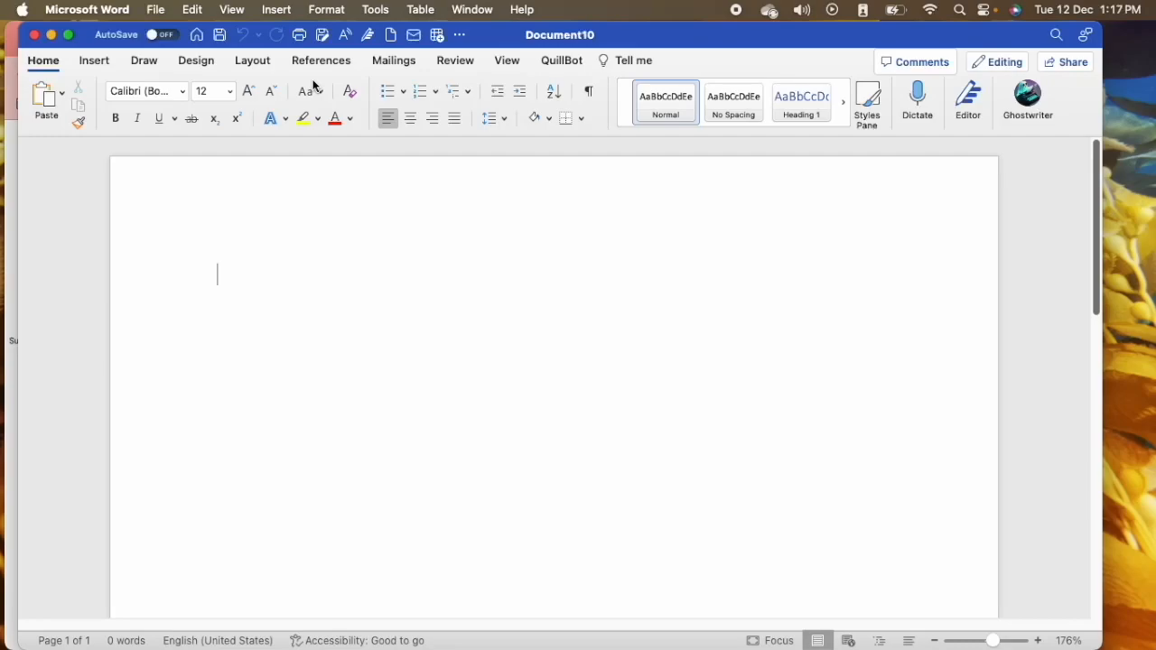
left_click(155, 9)
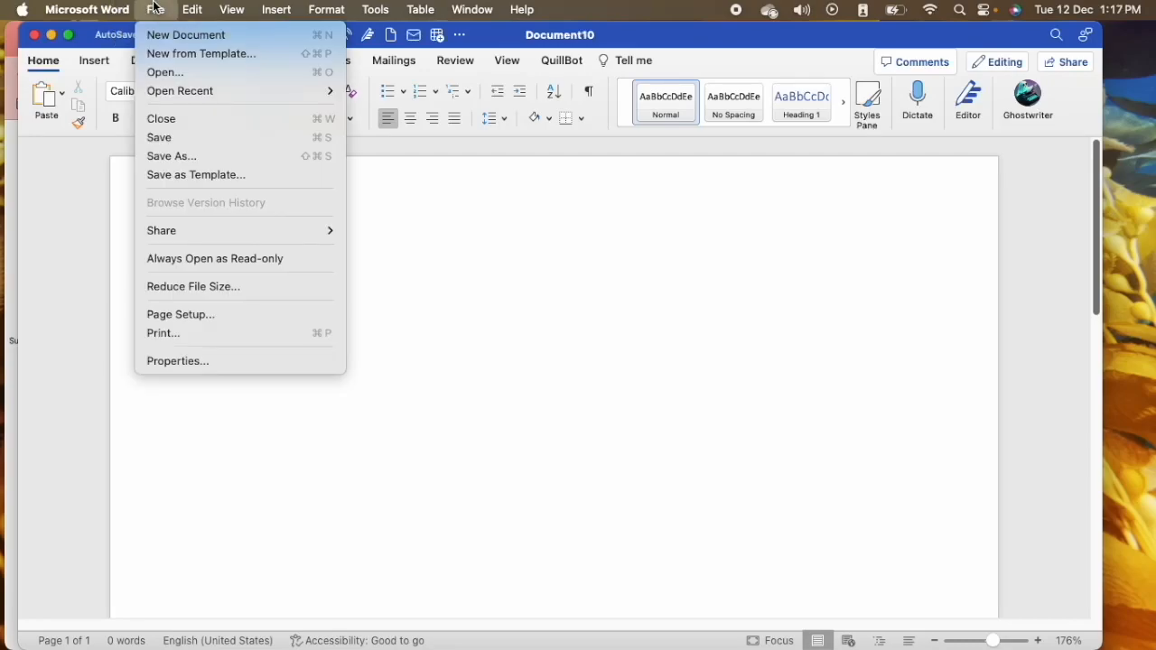
left_click(182, 314)
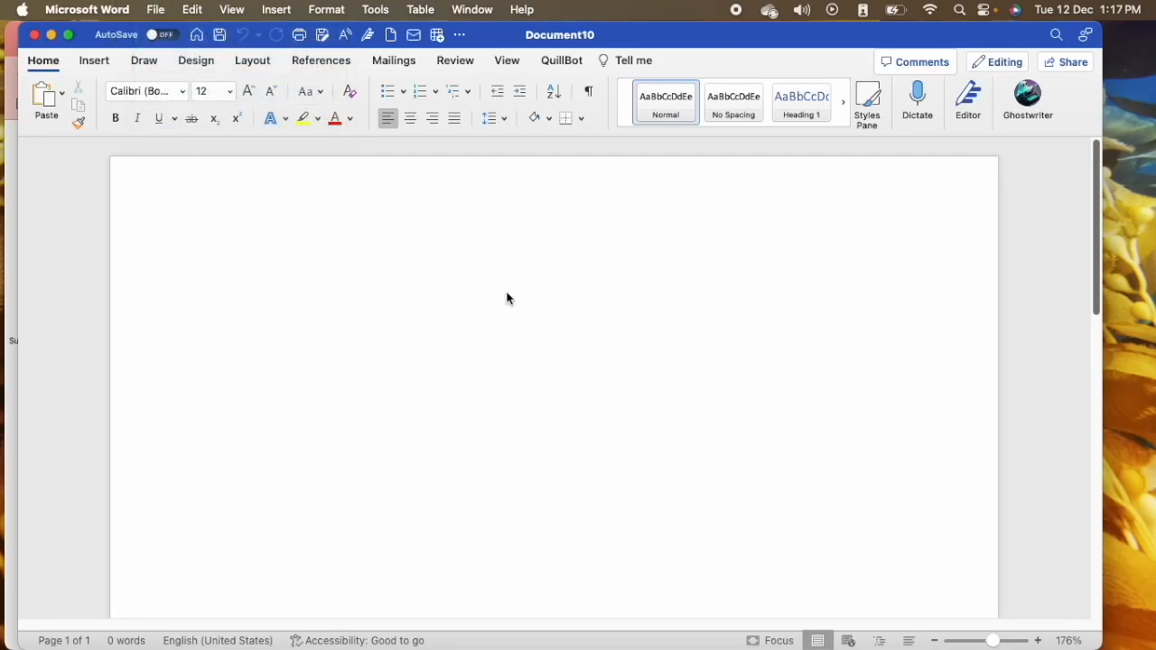
left_click_drag(610, 120, 453, 131)
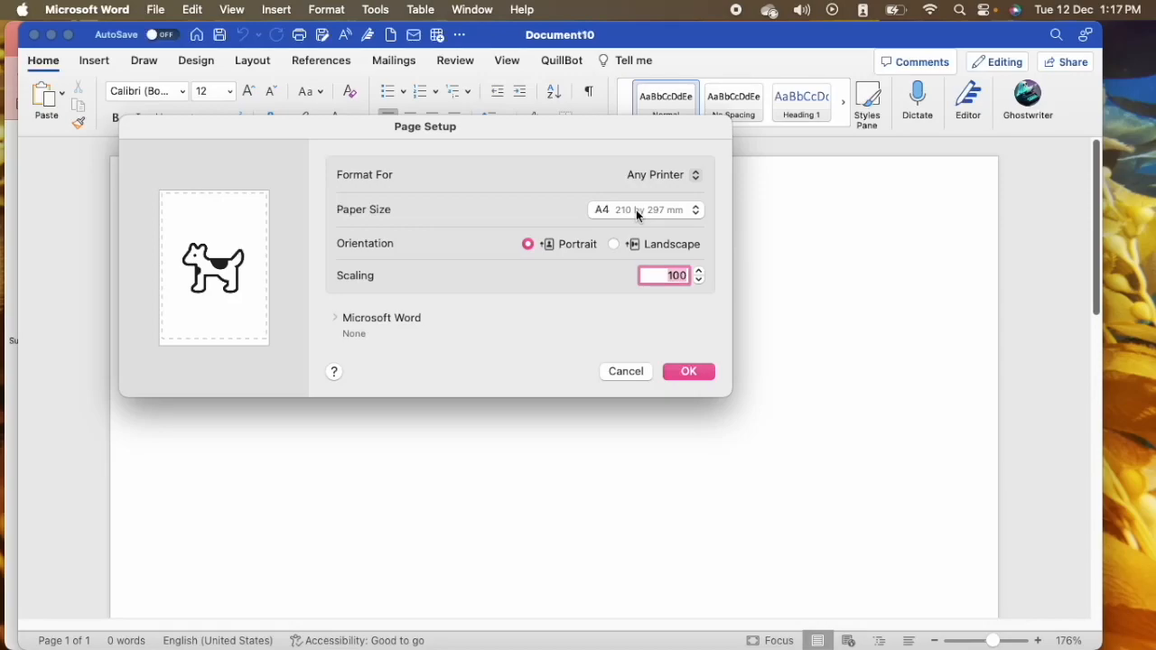
left_click(672, 371)
Step: Select inches as the measurement unit in Word's general preferences and close the preferences
left_click(87, 10)
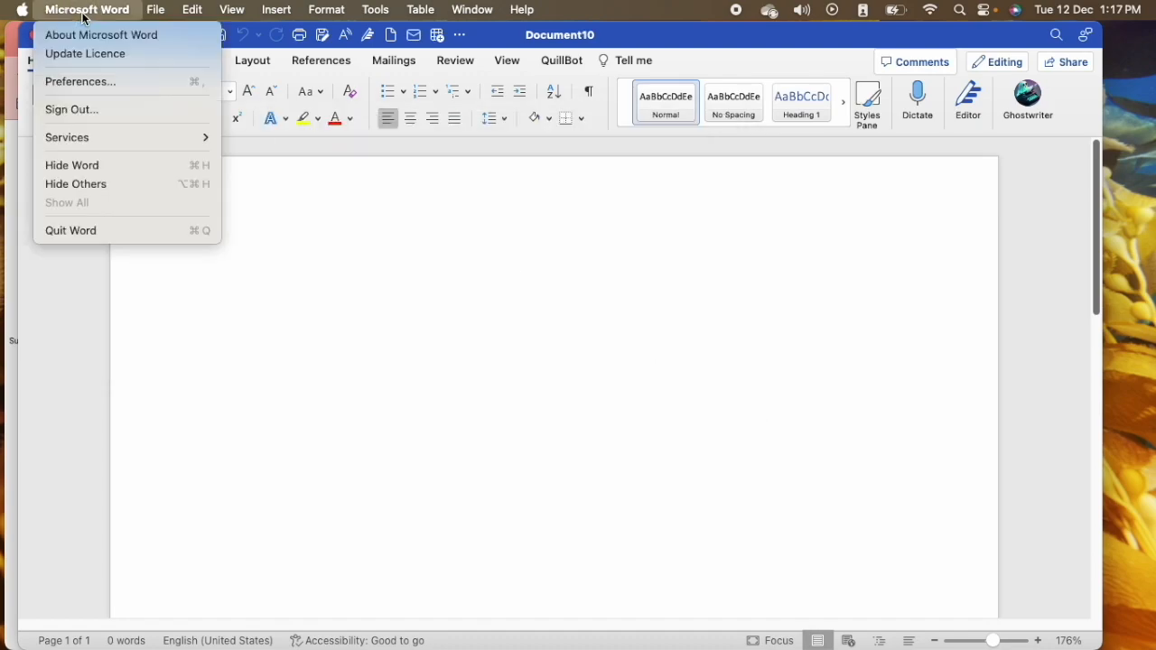
left_click(83, 81)
left_click(371, 181)
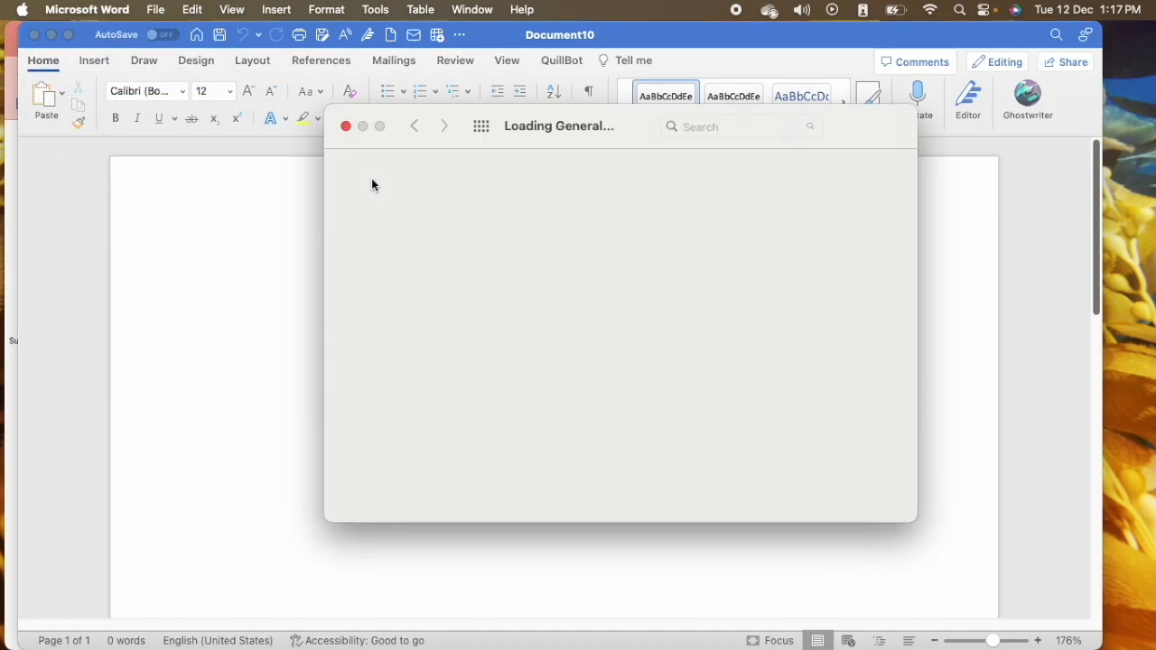
left_click(578, 313)
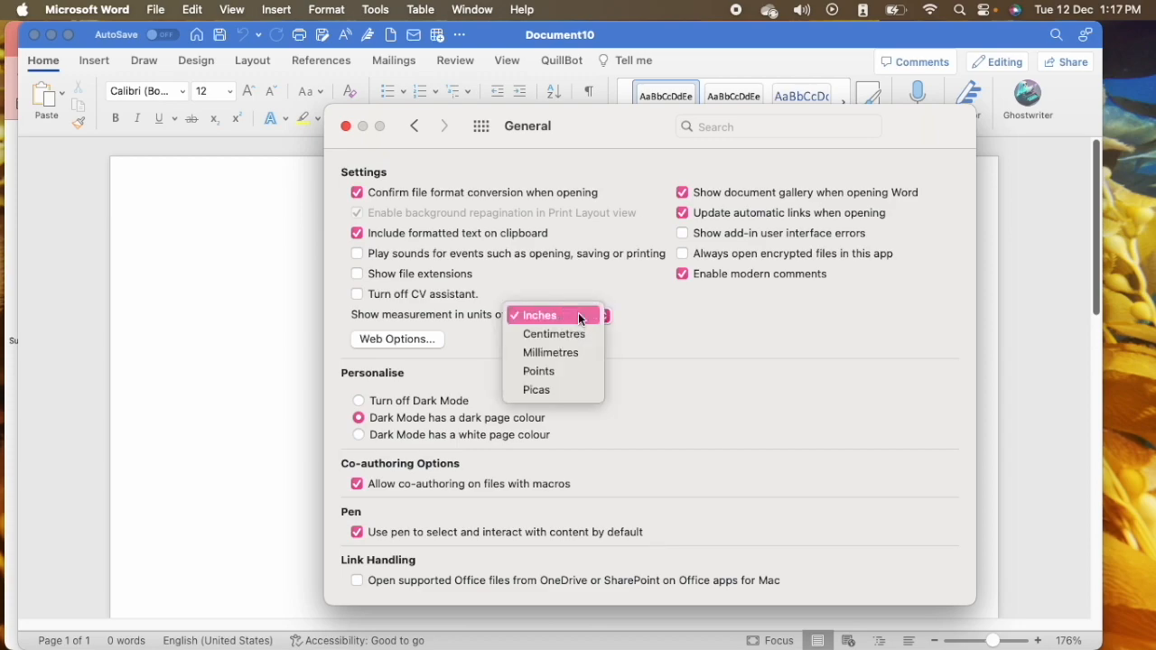
left_click(537, 311)
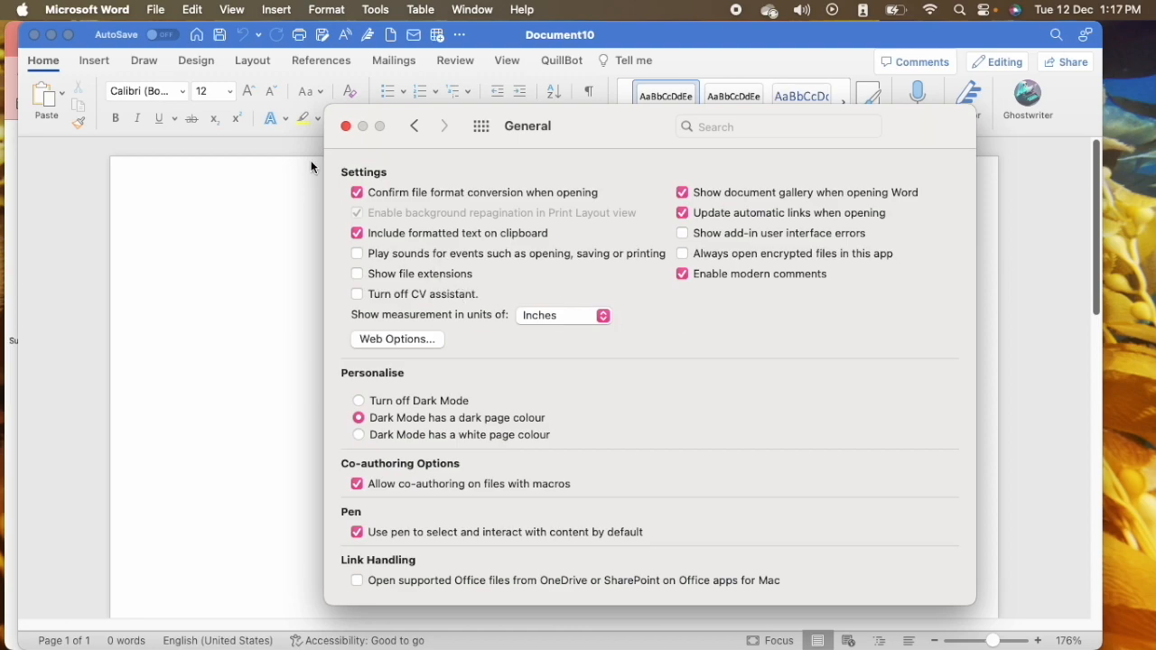
left_click(345, 126)
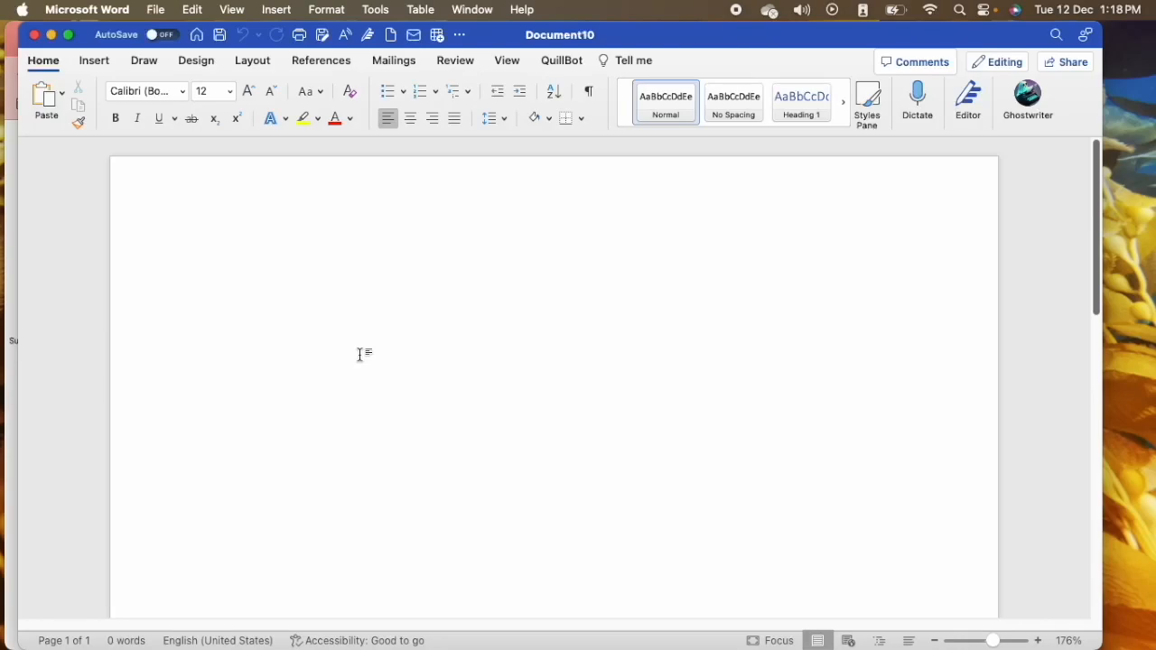
Step: Add a custom paper size named "lined journal 2" in the document's page setup
left_click(156, 9)
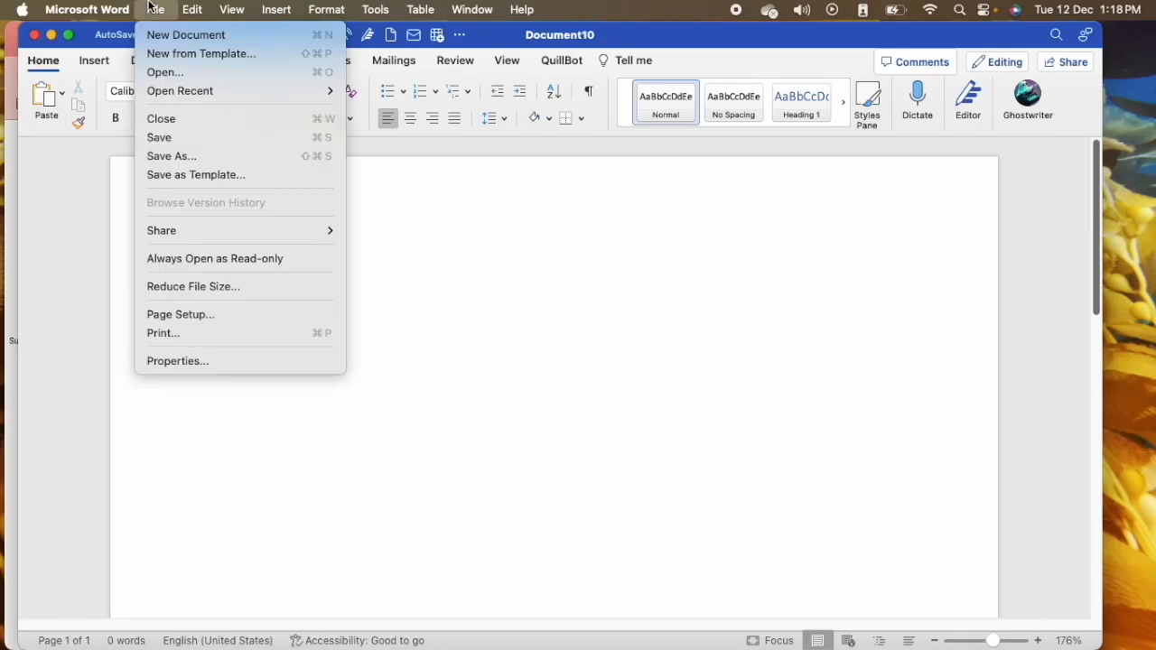
left_click(154, 314)
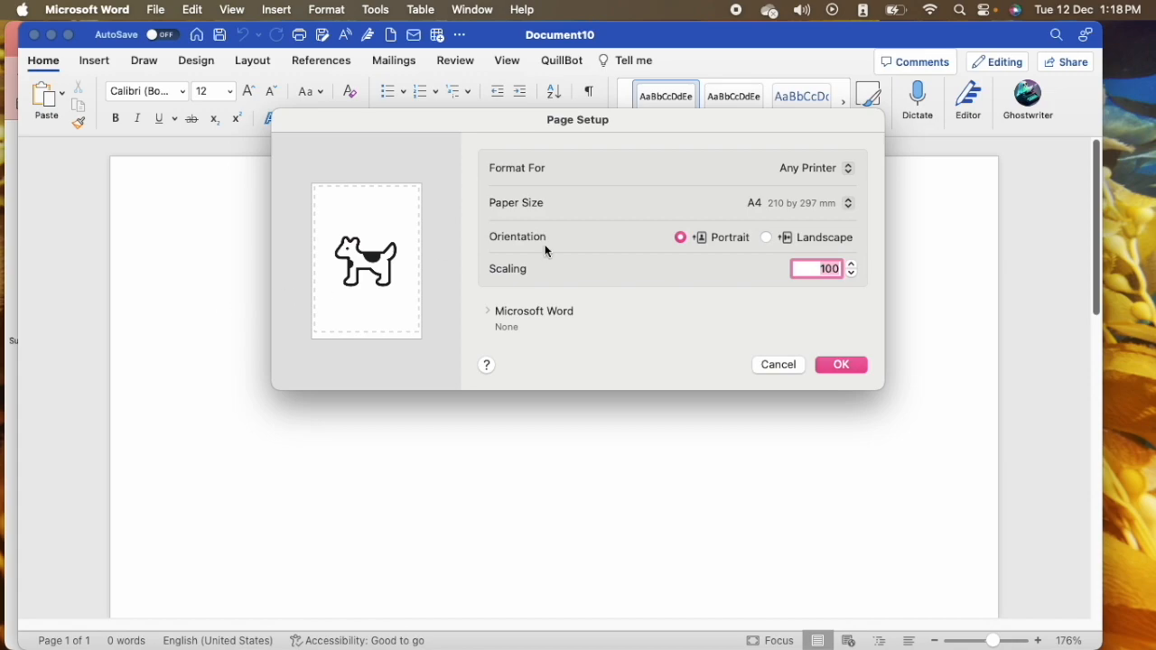
left_click(842, 203)
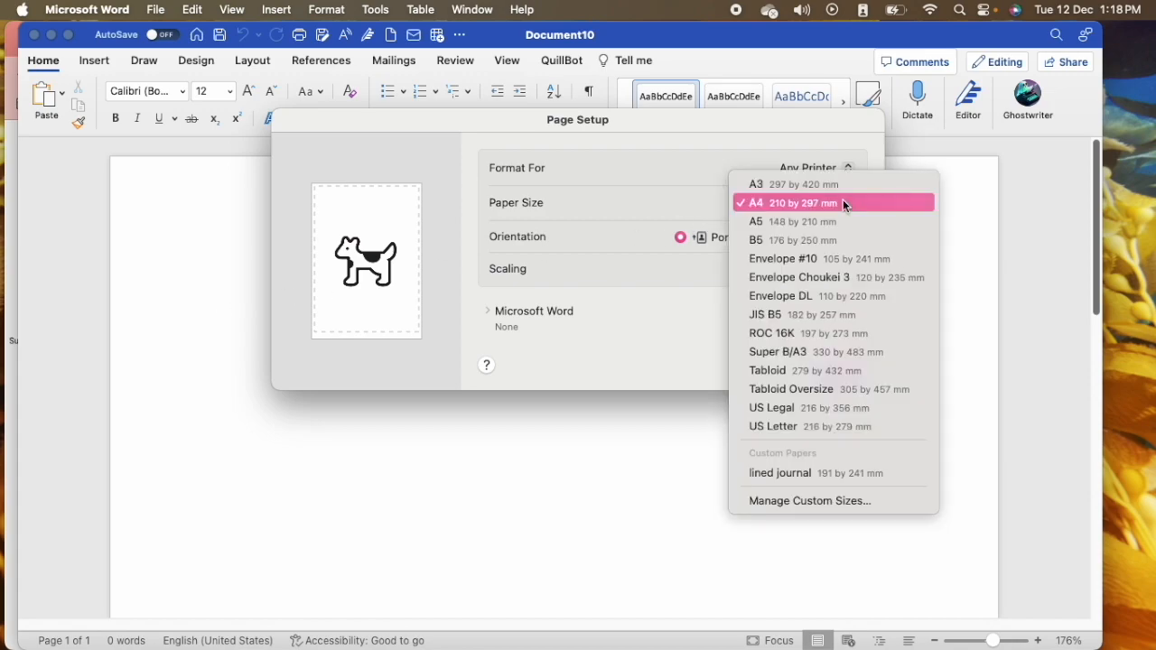
left_click(797, 499)
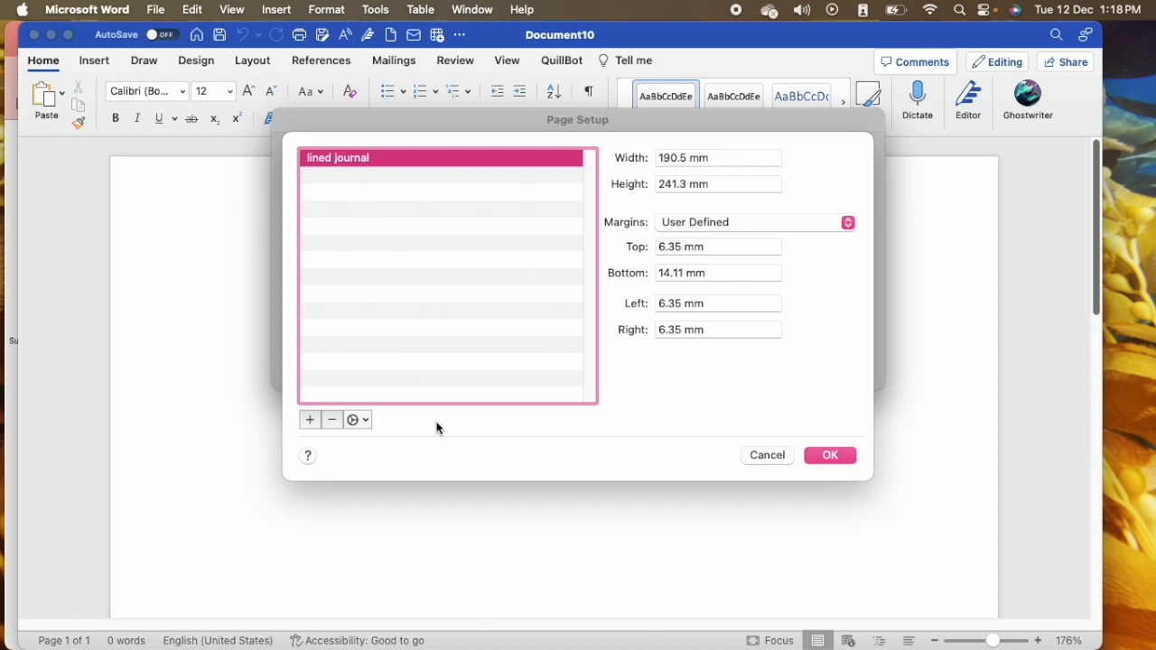
left_click(310, 419)
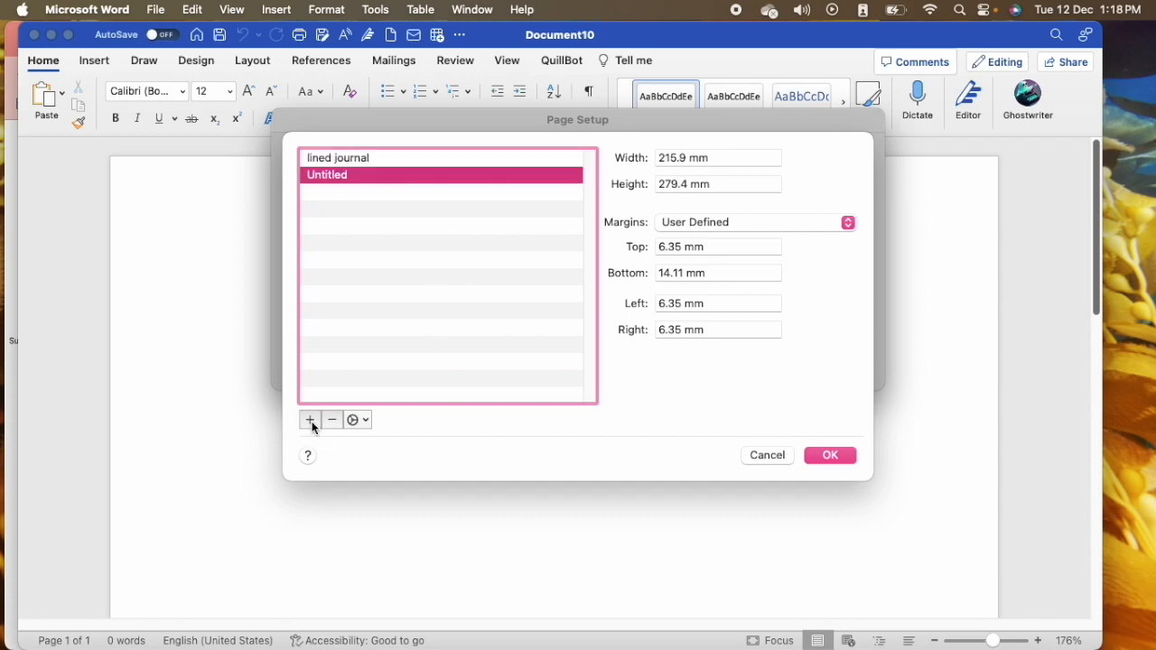
double_click(343, 175)
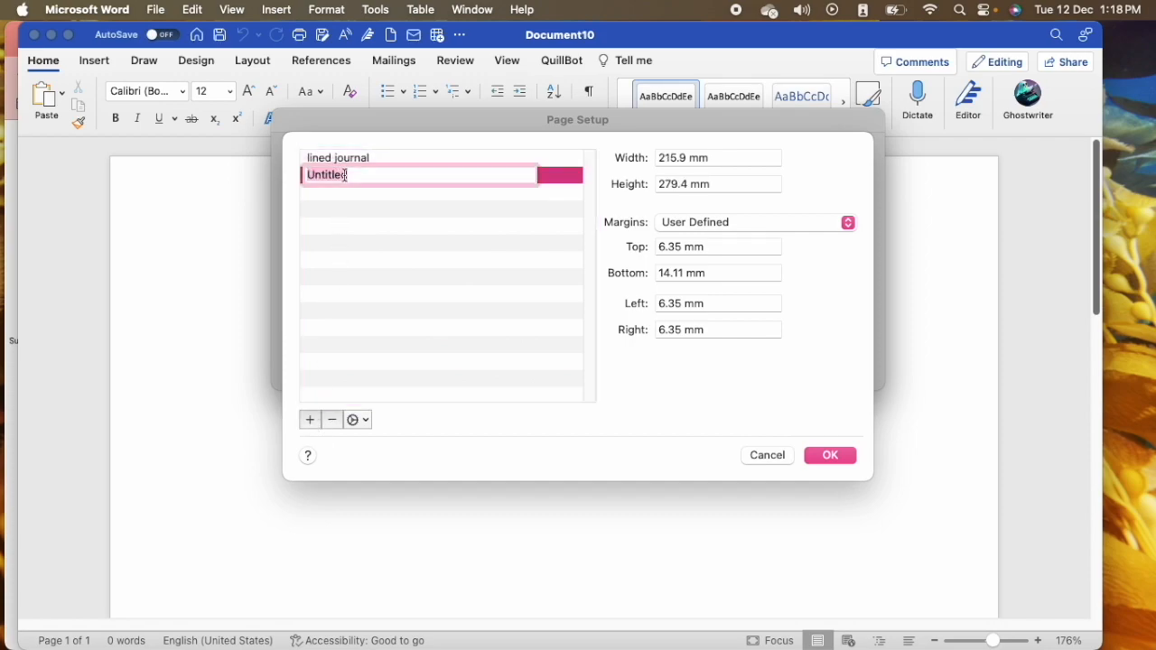
type("lined journal 2")
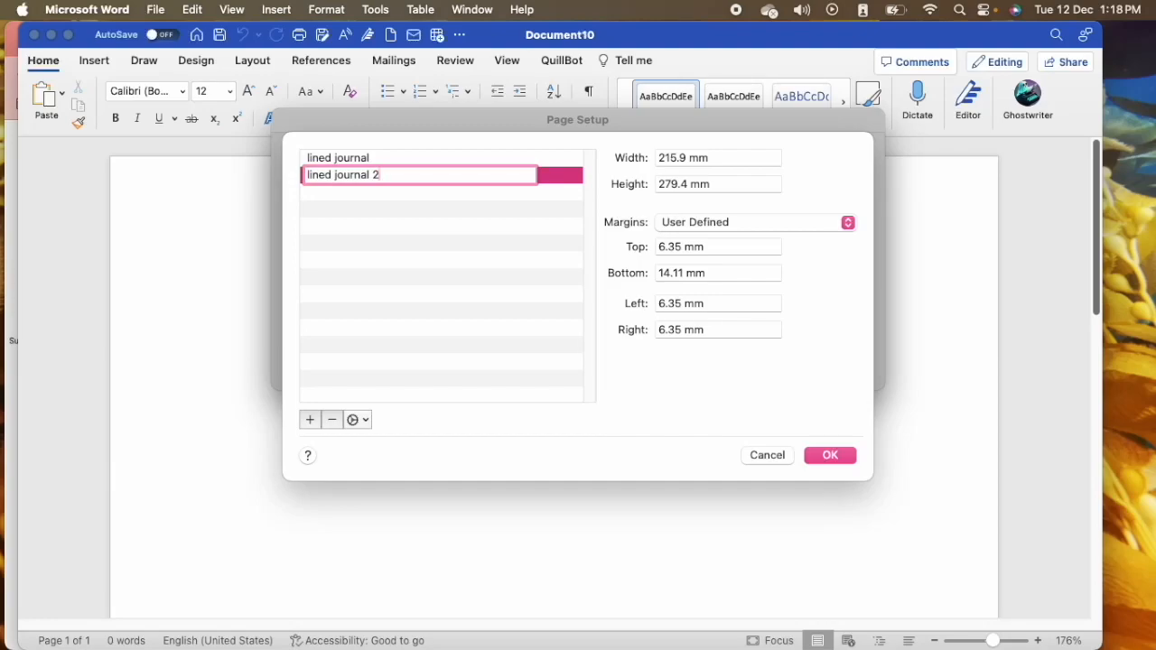
key("Return")
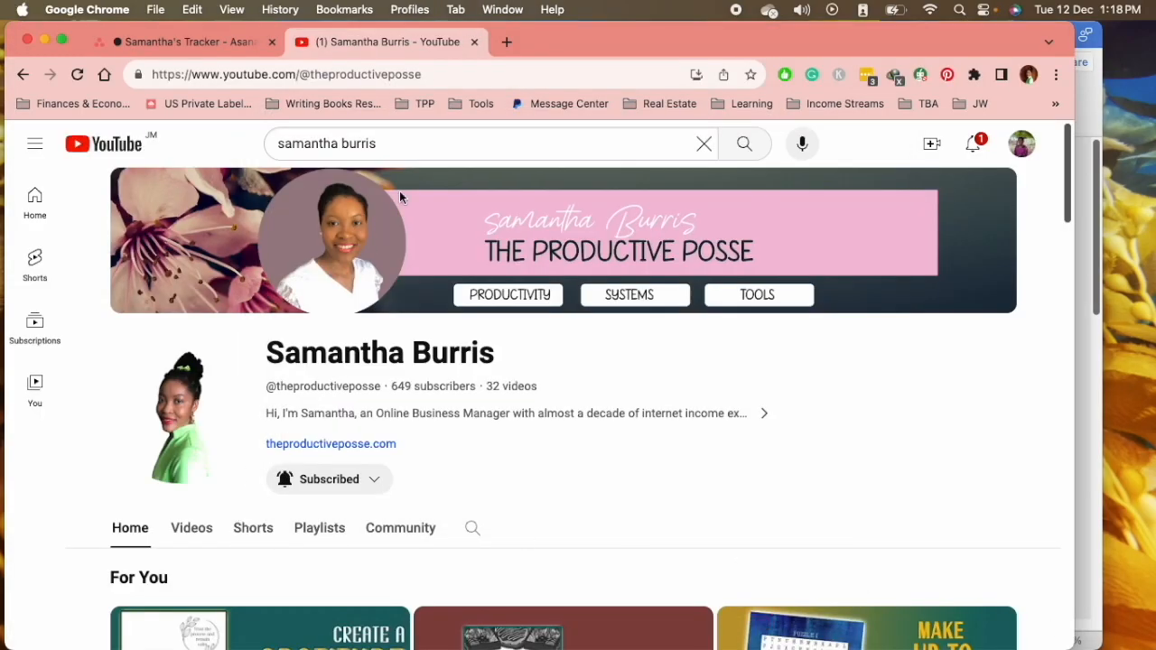
Step: Switch to Chrome and search in a new tab for "convert from mm to inches"
left_click(504, 43)
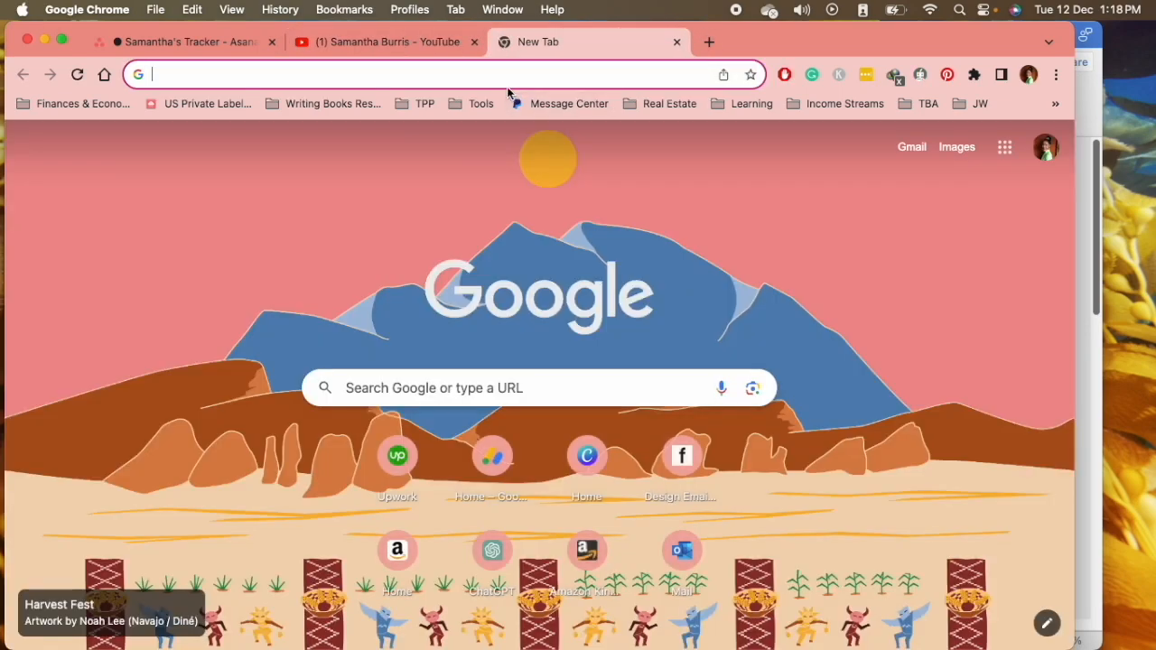
type("convert ")
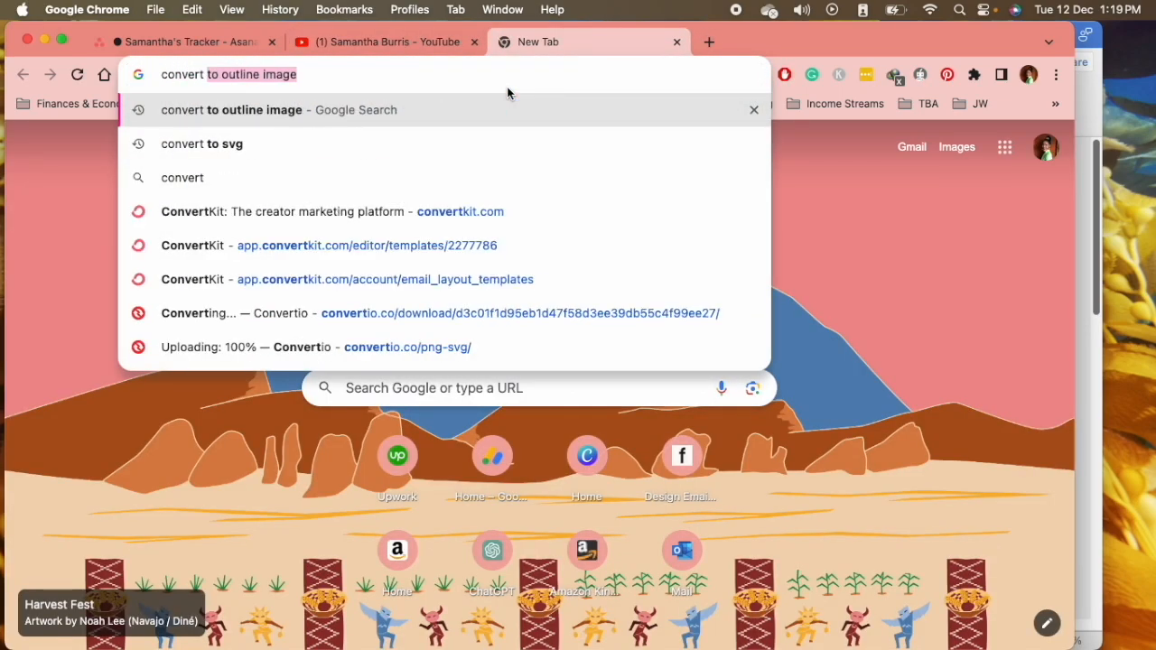
type("fro")
key("BackSpace")
type("m mm to n")
key("BackSpace")
left_click(287, 146)
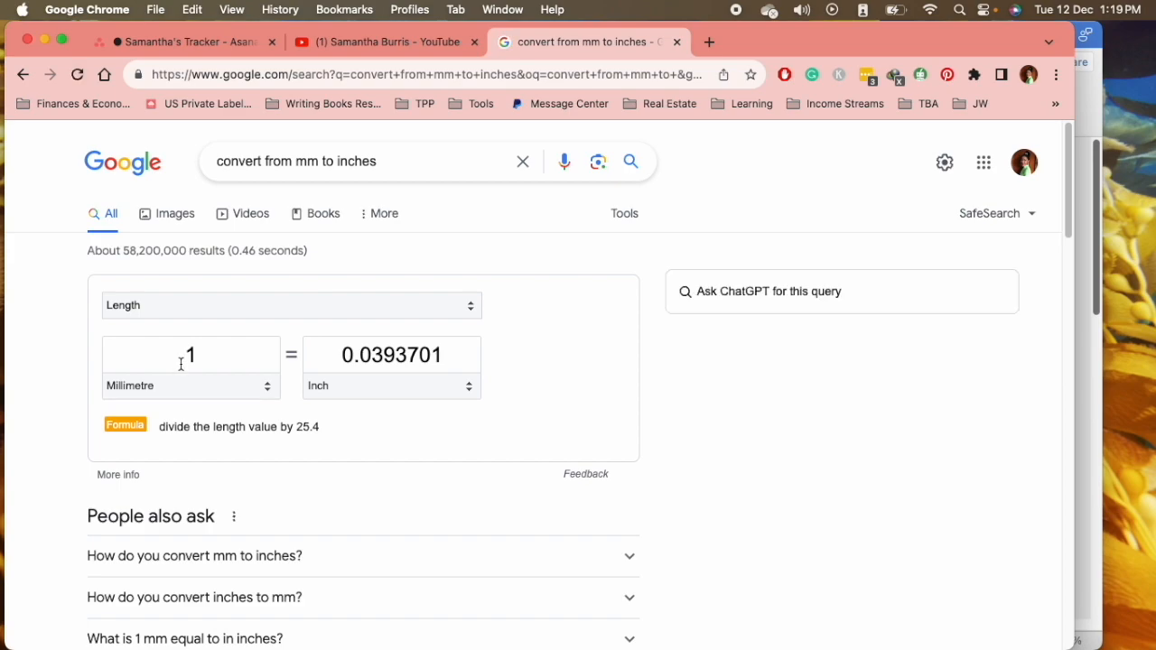
Step: Rearrange the Chrome and Word windows so the length converter and the custom paper size settings can be used side by side
left_click_drag(760, 46, 861, 239)
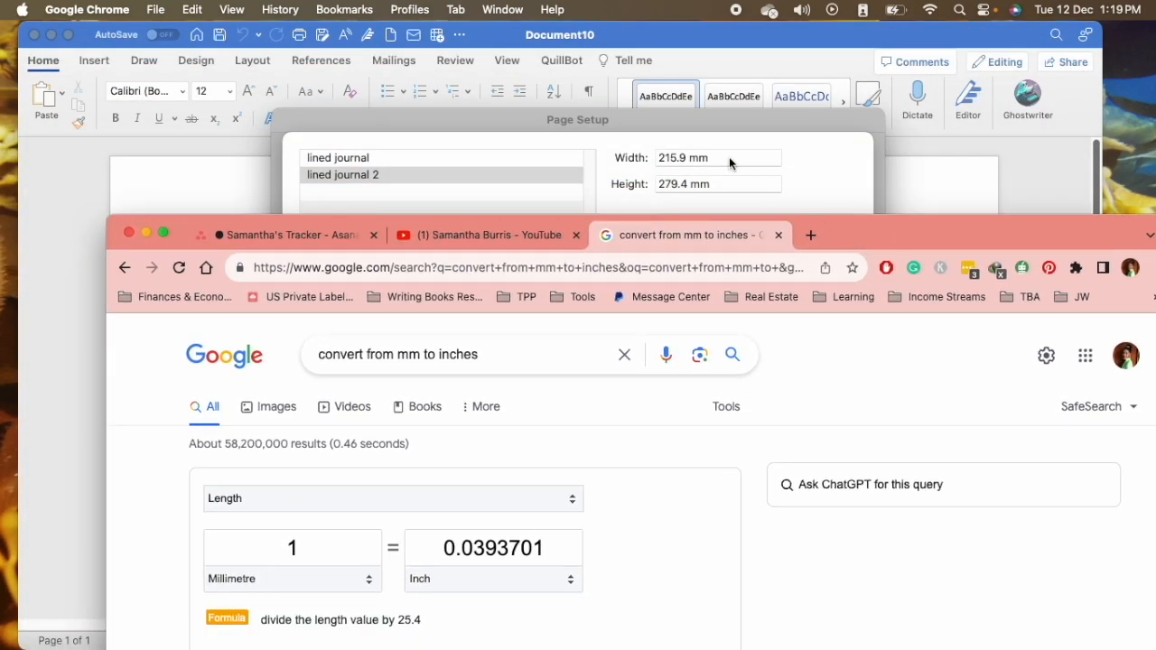
left_click(679, 161)
left_click_drag(688, 157, 656, 158)
left_click_drag(643, 38, 649, 241)
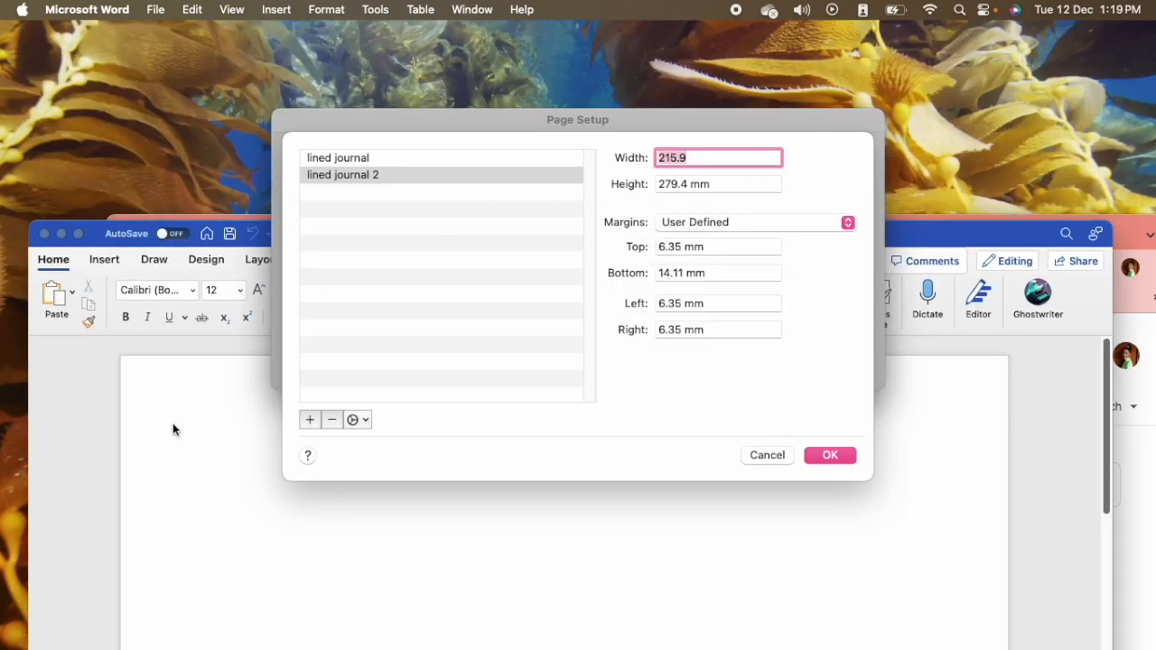
left_click_drag(386, 131, 390, 334)
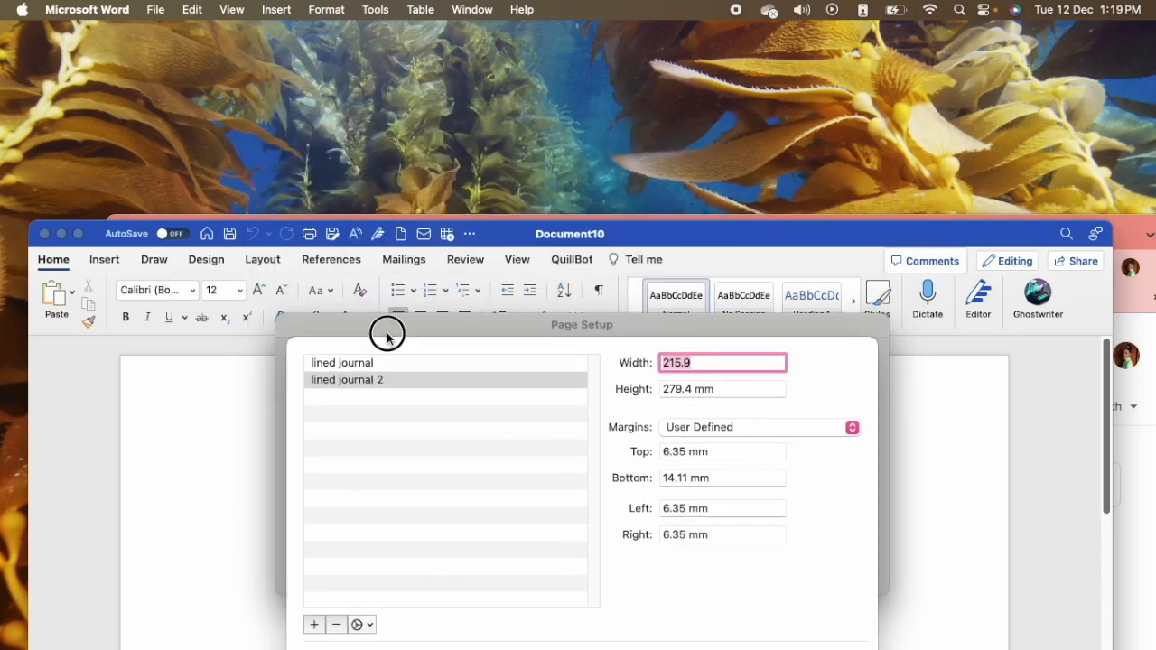
left_click(619, 221)
left_click_drag(619, 221, 611, 31)
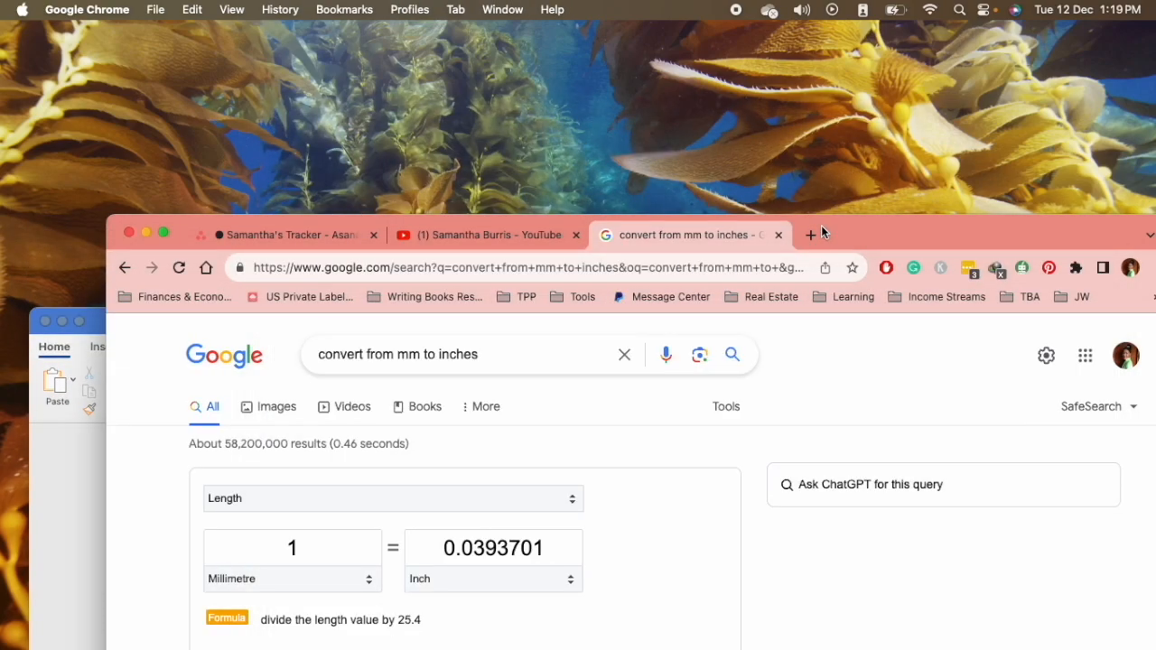
left_click_drag(847, 35, 845, 34)
Step: Convert 7.625 inches to millimetres in the length converter and copy the millimetre result
left_click_drag(241, 346, 274, 352)
left_click(458, 363)
double_click(458, 363)
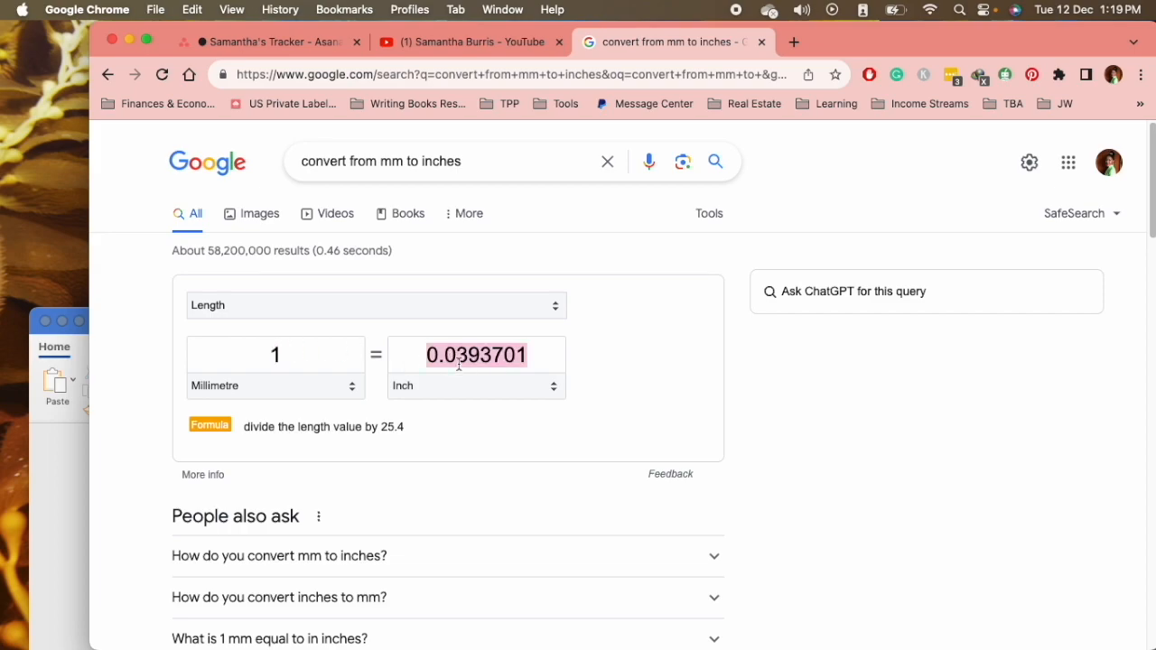
type("7.")
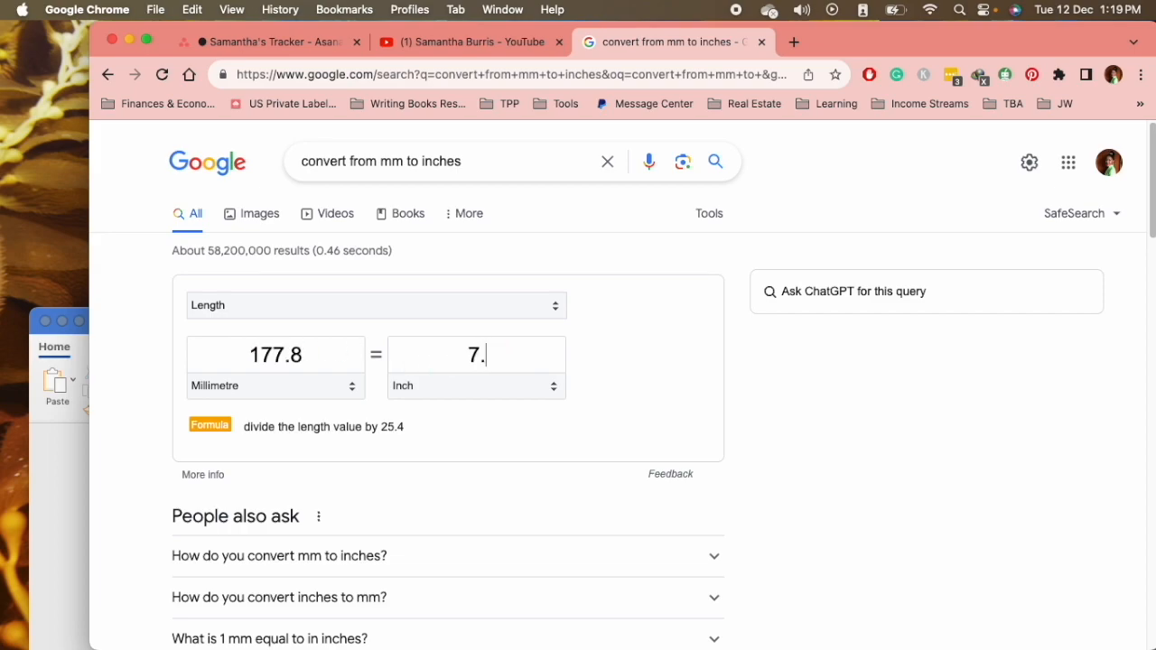
type("625")
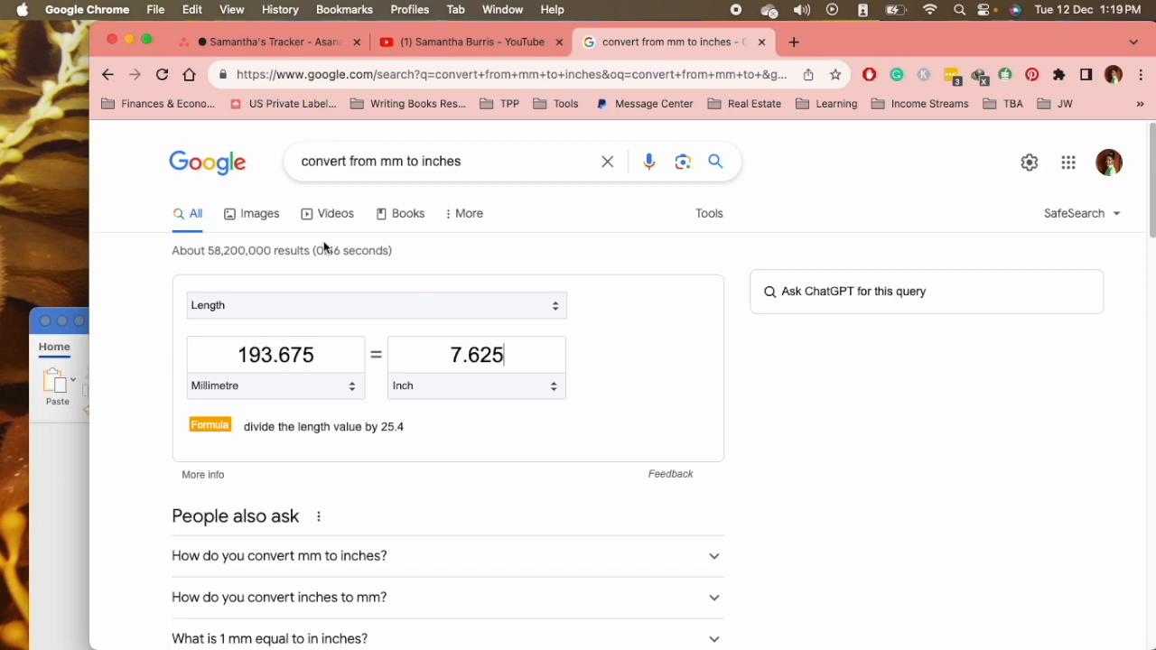
double_click(279, 348)
key("cmd+c")
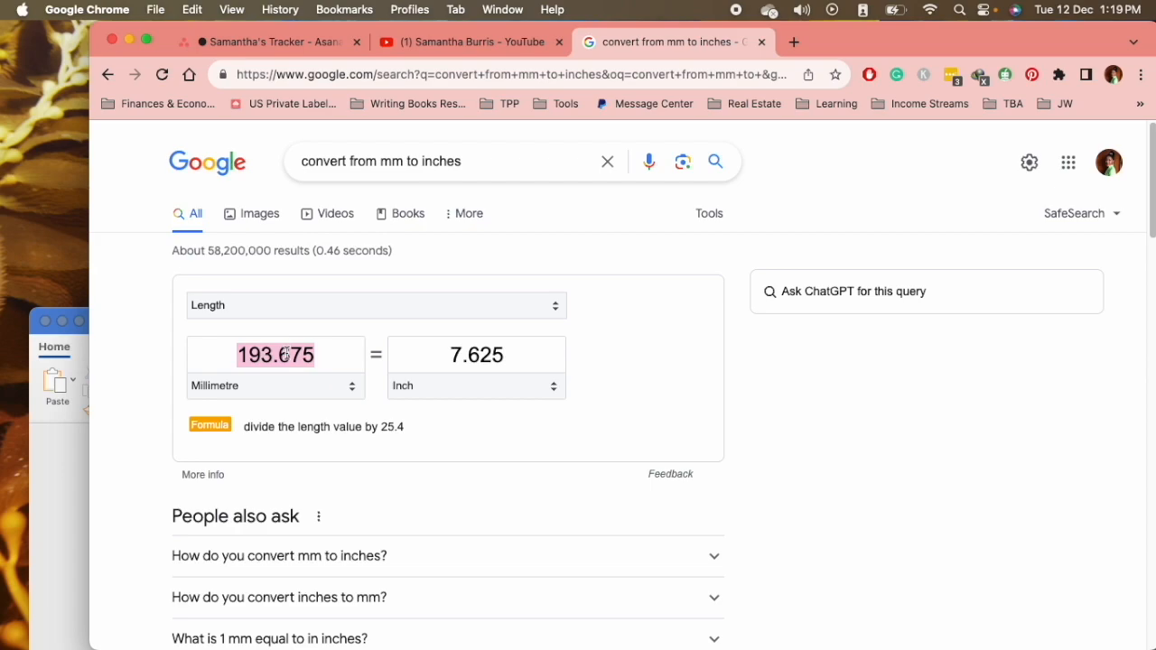
Step: Switch to Word and set the width of the "lined journal 2" paper size to the copied 193.675 mm
left_click(60, 412)
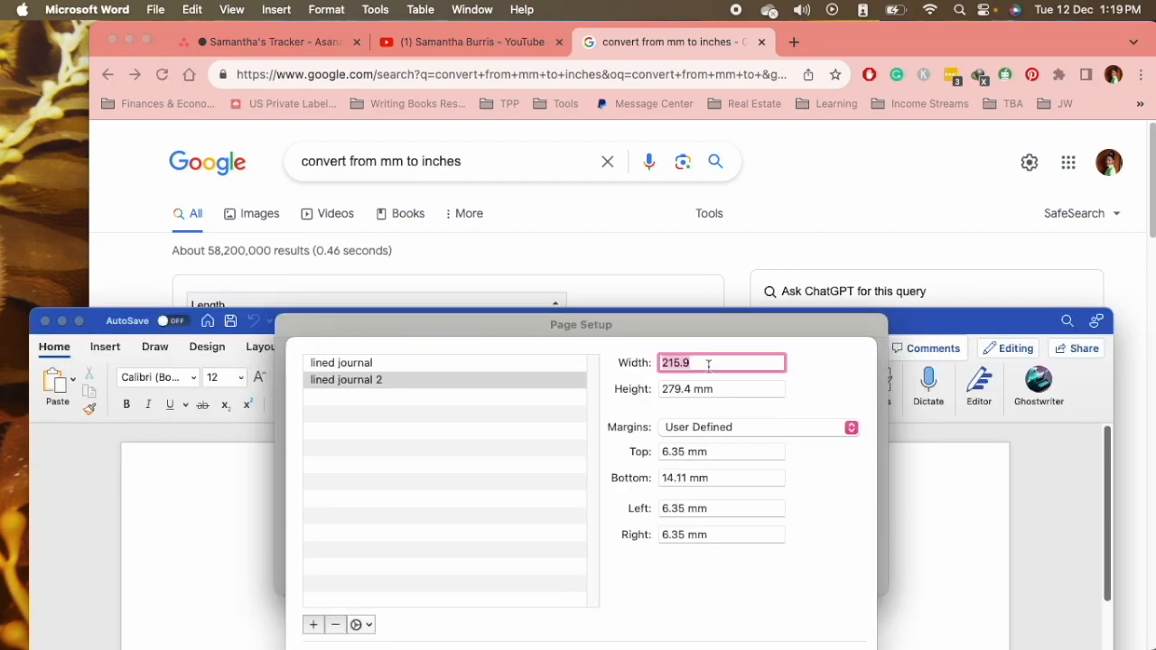
key("cmd+v")
key("Tab")
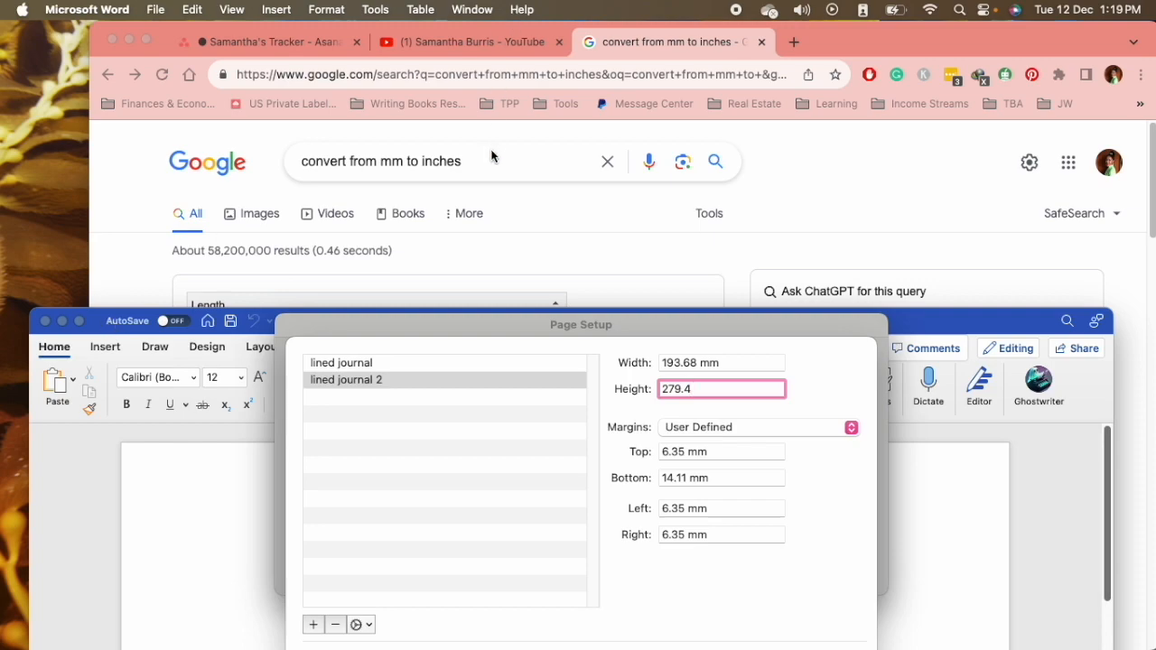
Step: Switch to Chrome, convert 9.50 inches to millimetres and copy the millimetre result
left_click(547, 233)
left_click(503, 388)
left_click(517, 353)
double_click(518, 354)
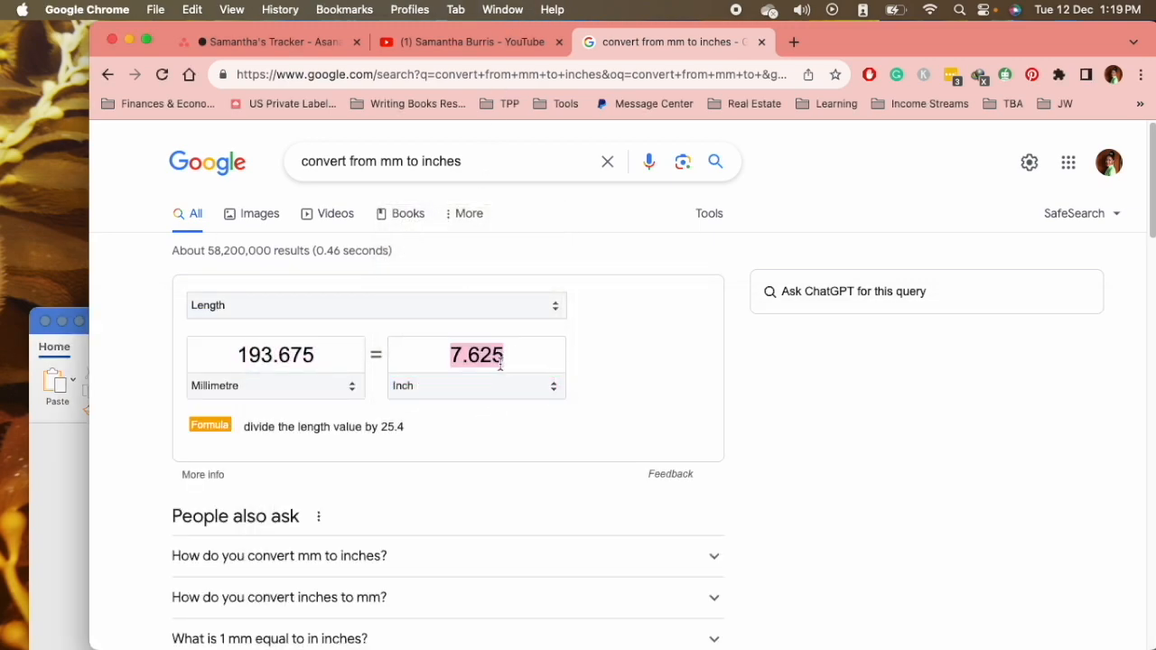
type("9.50")
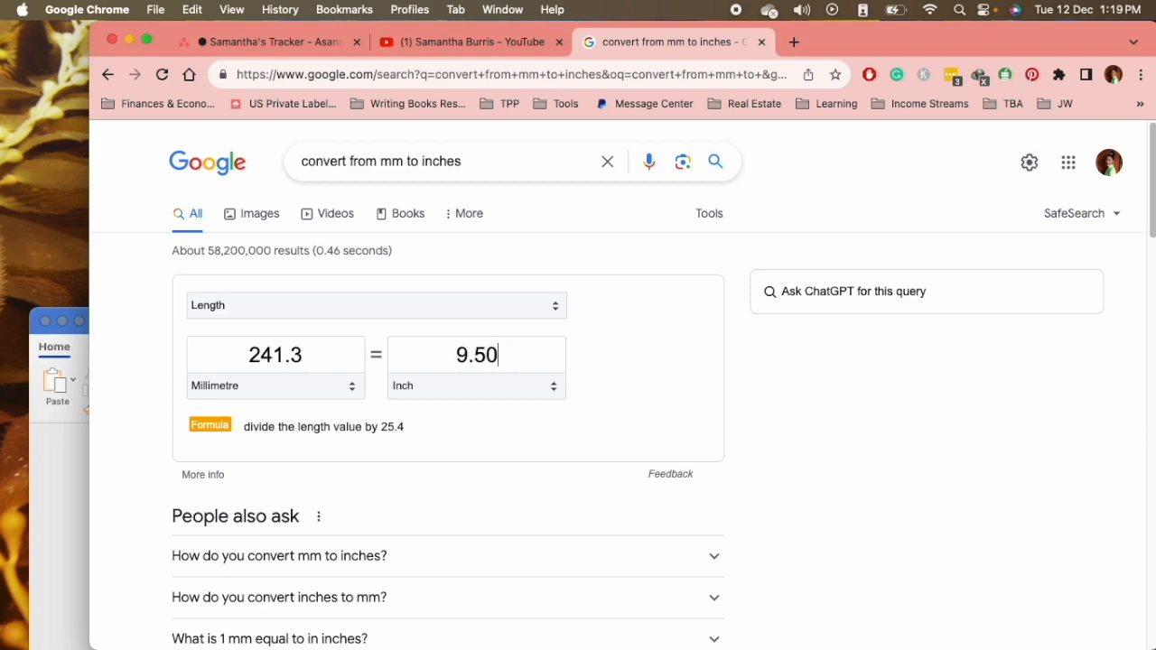
double_click(270, 357)
key("super+c")
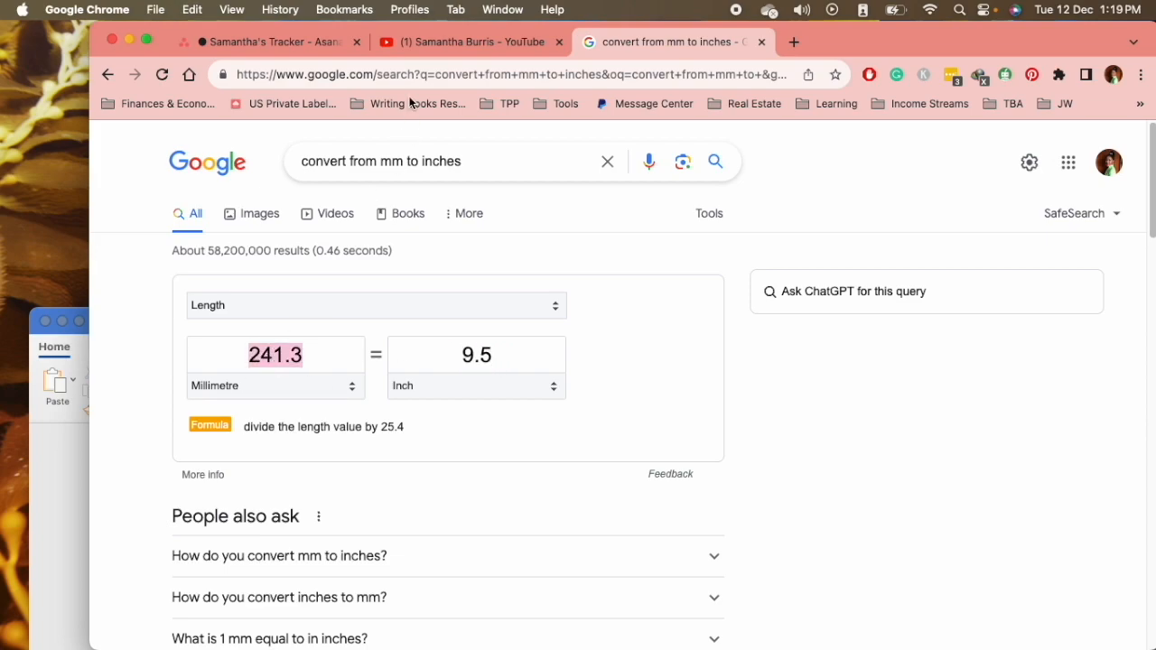
Step: Switch to Word, set the height of "lined journal 2" to the copied 241.3 mm and apply the page setup
left_click(77, 362)
key("super+a")
key("super+v")
left_click_drag(748, 337, 744, 108)
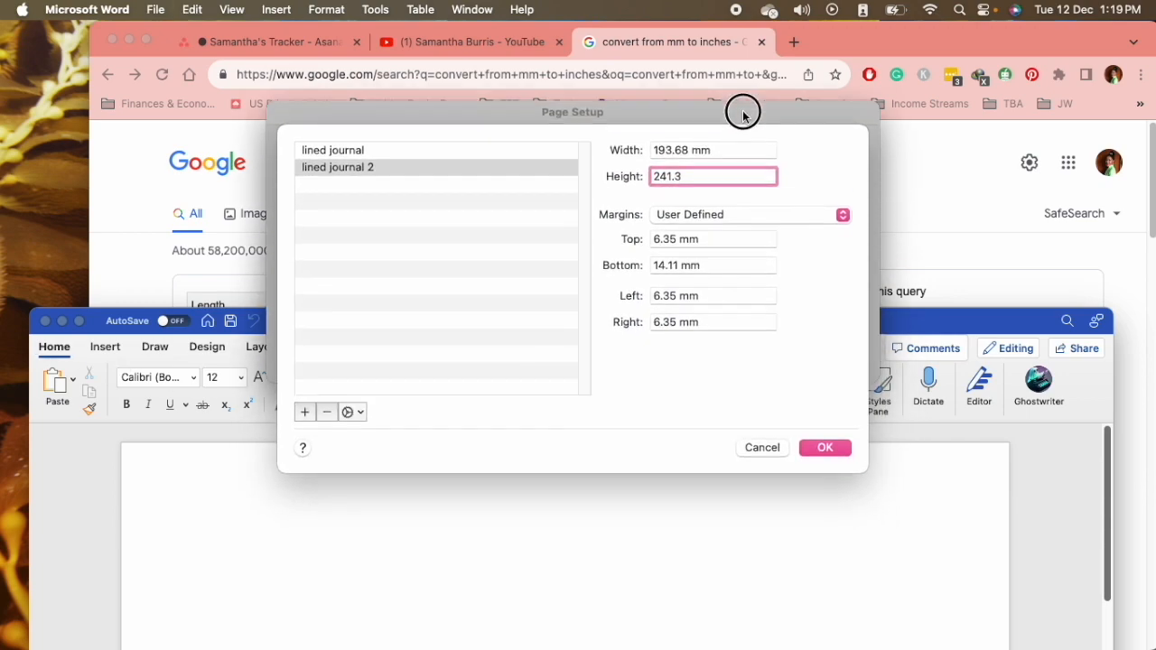
left_click(811, 430)
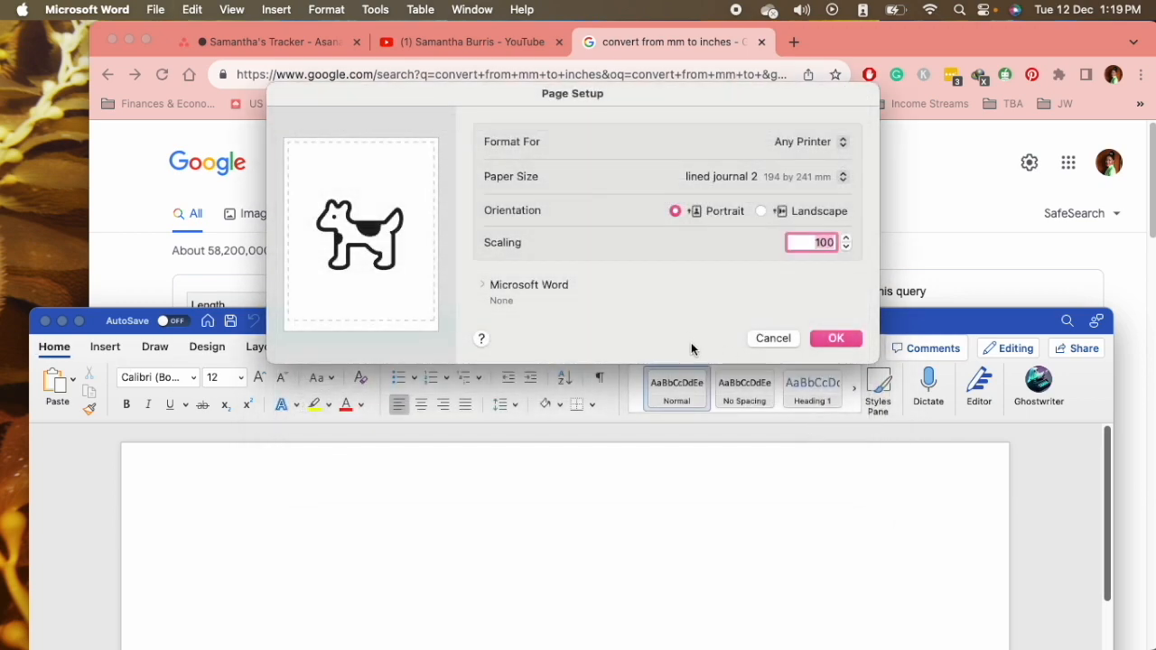
left_click(838, 339)
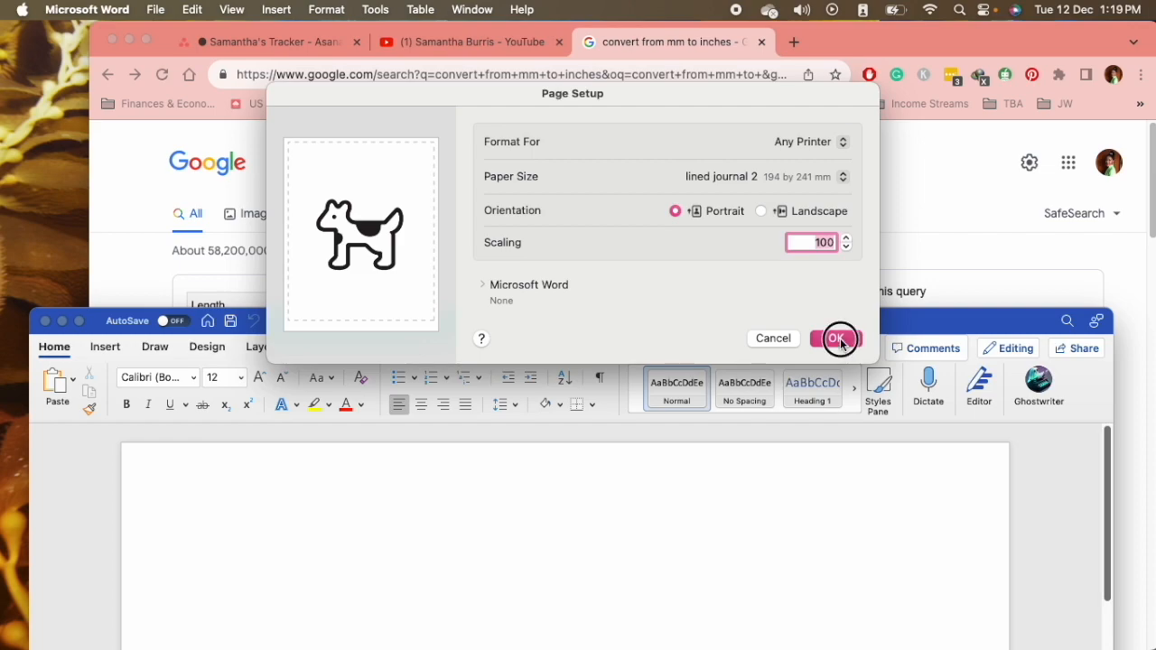
left_click_drag(834, 321, 843, 52)
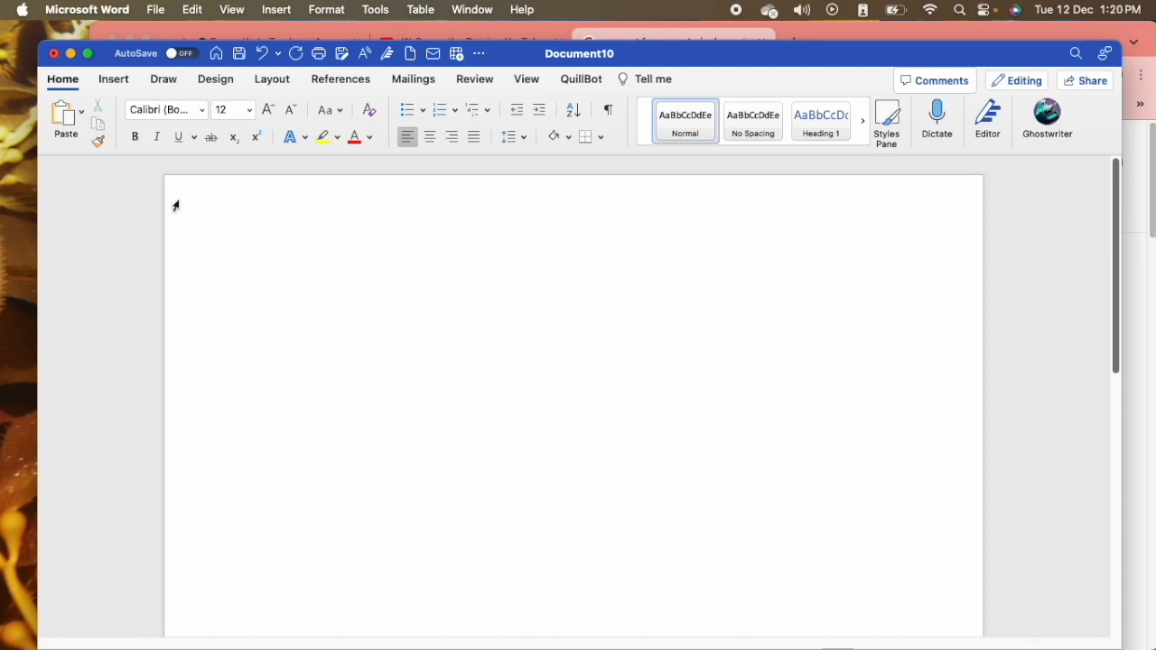
Step: Set the document's bottom margin to 0.5 inches in the custom margins and confirm the margin settings
left_click(524, 79)
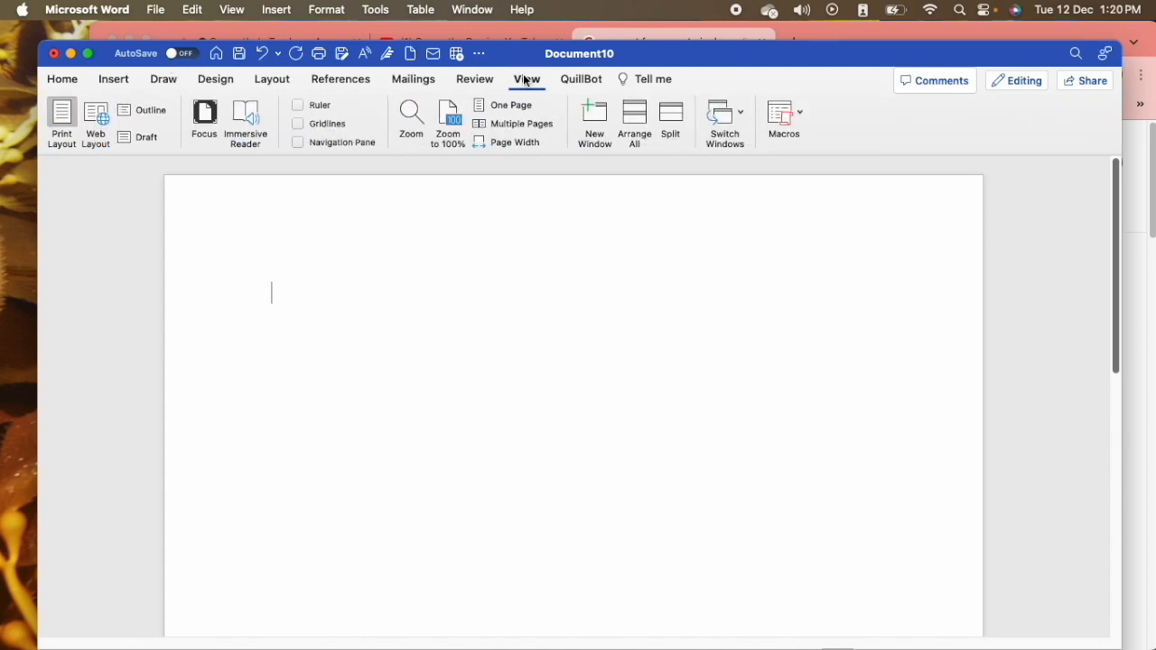
left_click(282, 83)
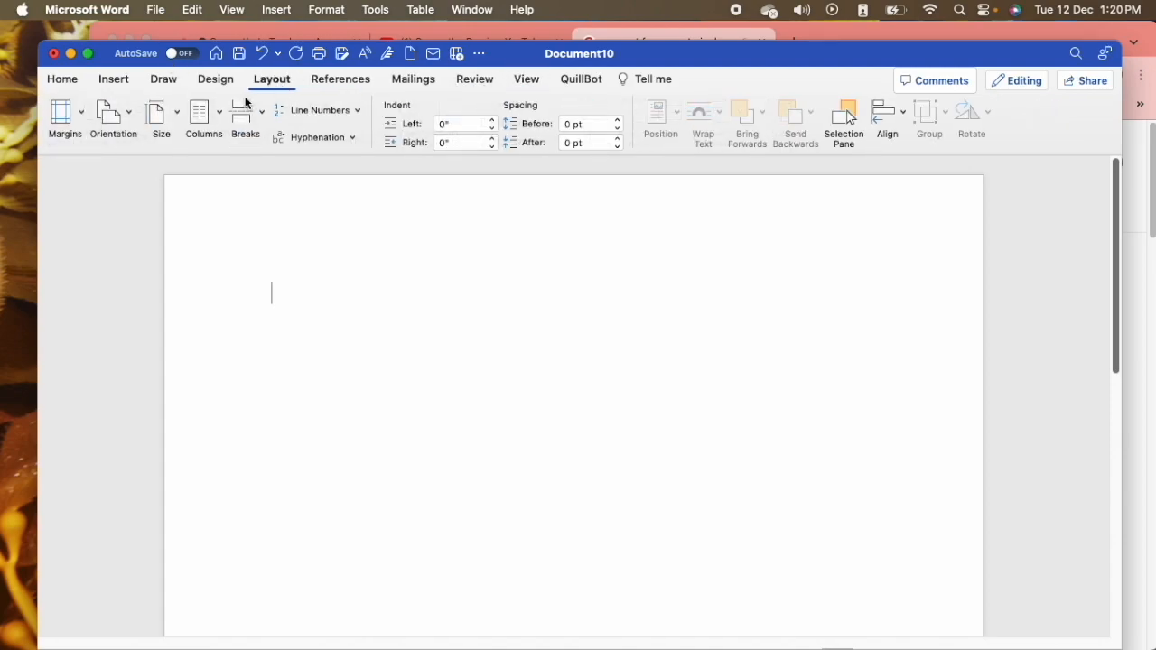
left_click(78, 116)
left_click(113, 397)
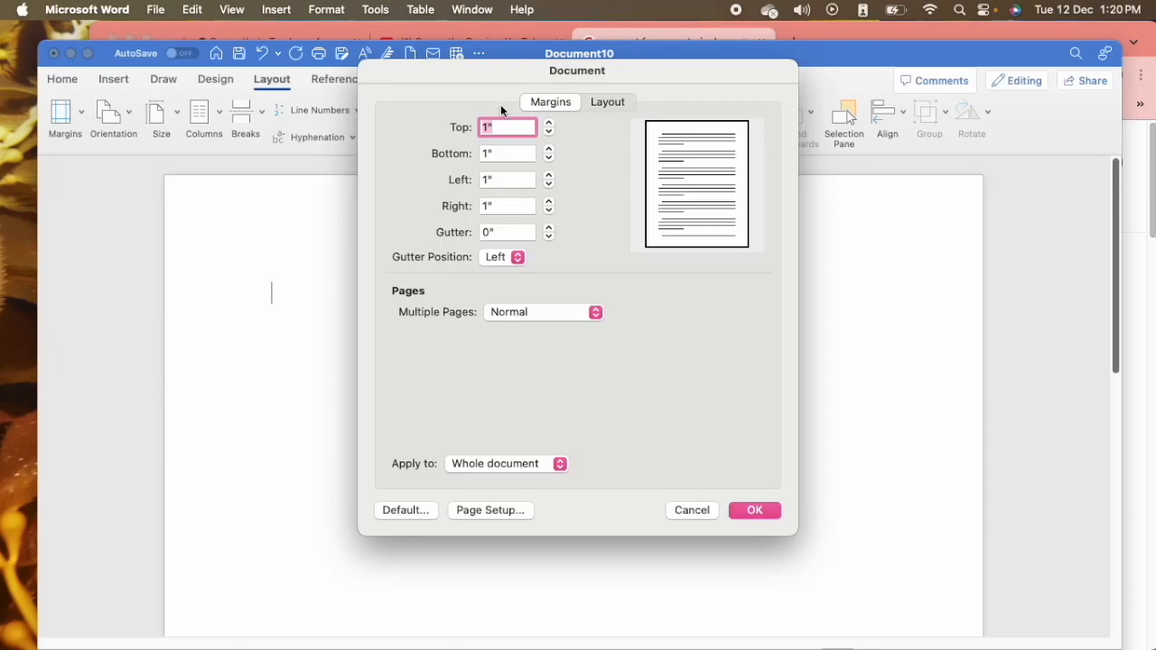
left_click(506, 152)
type("0.5")
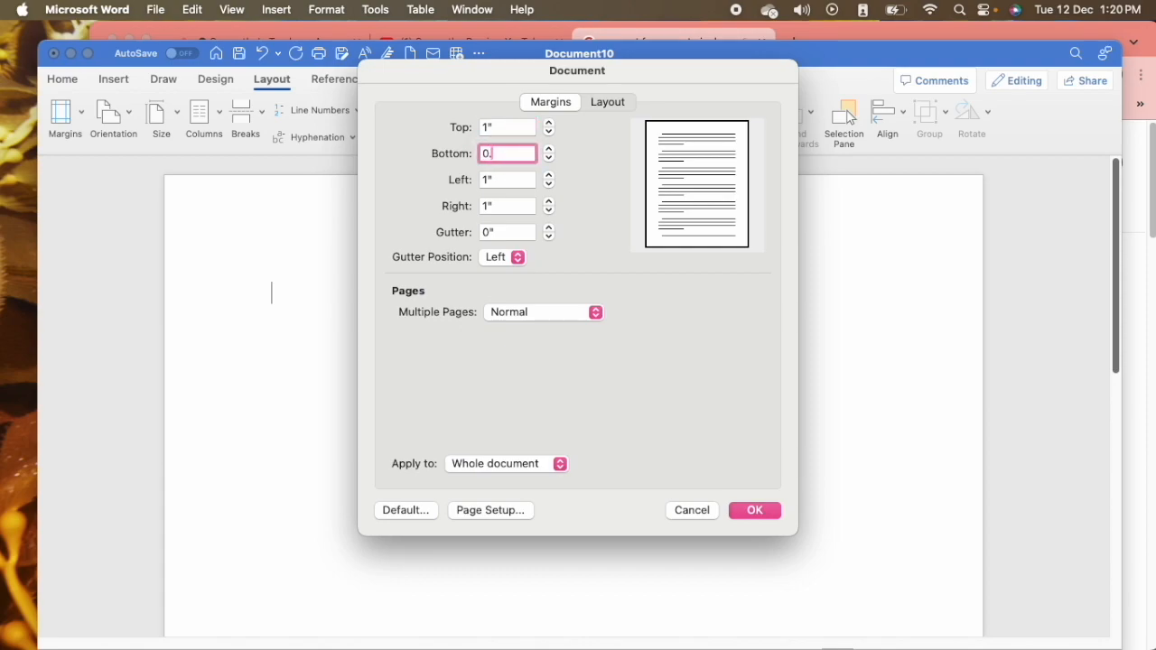
key("Tab")
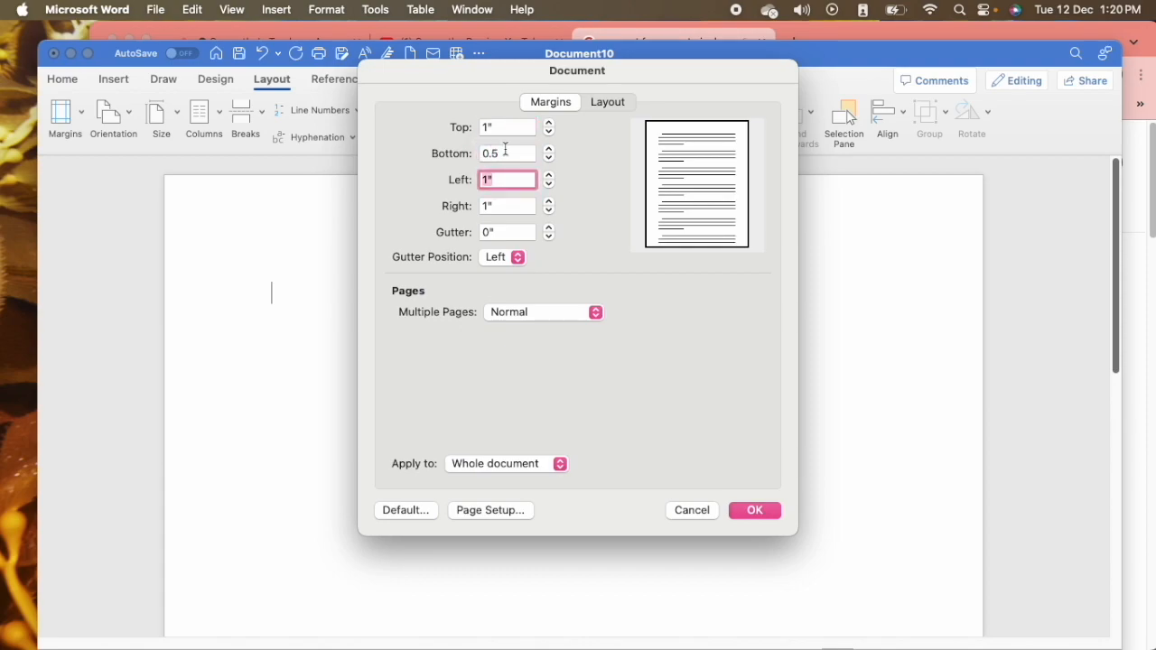
left_click(505, 151)
left_click(549, 150)
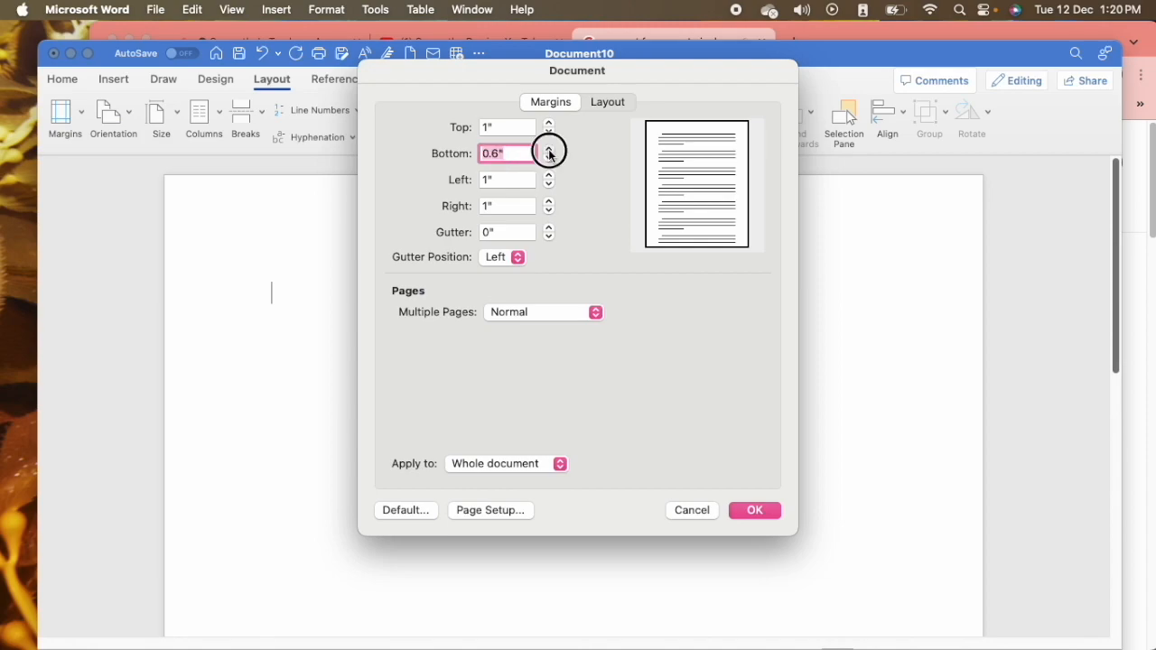
left_click(548, 158)
left_click(502, 178)
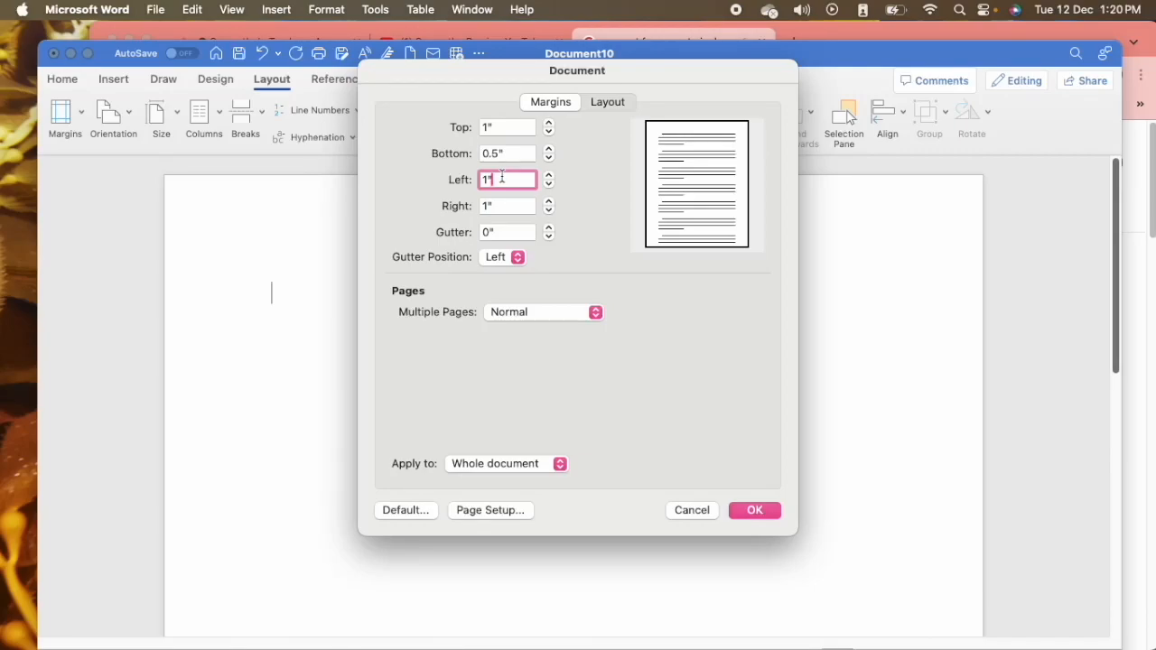
left_click(517, 231)
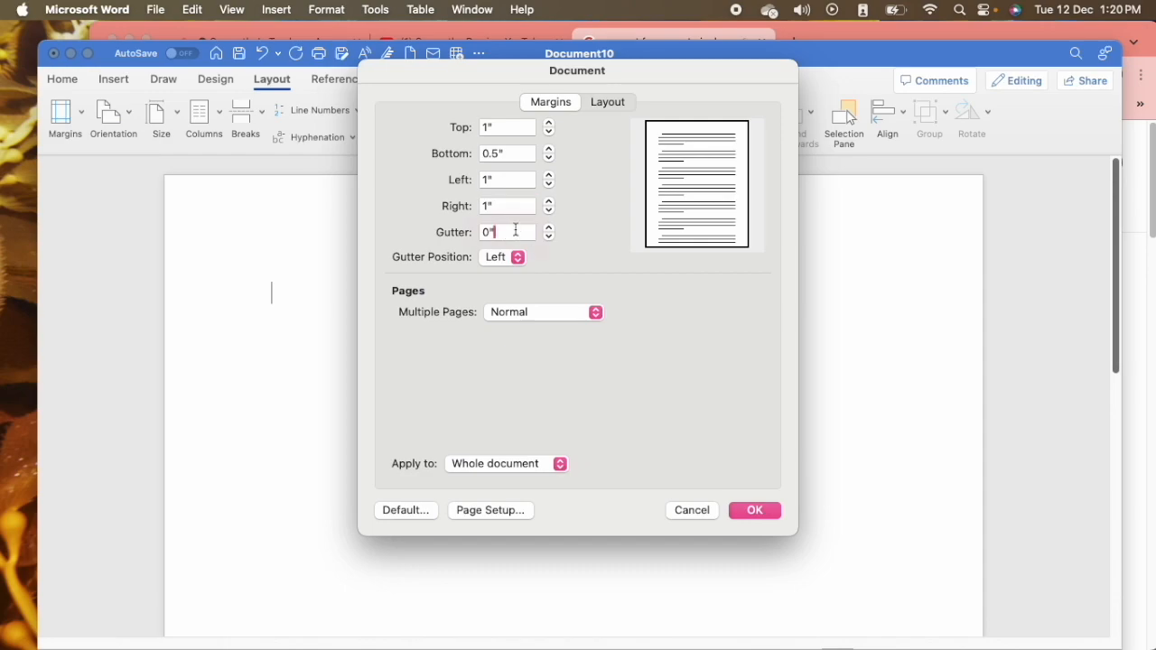
left_click(514, 155)
left_click(502, 154)
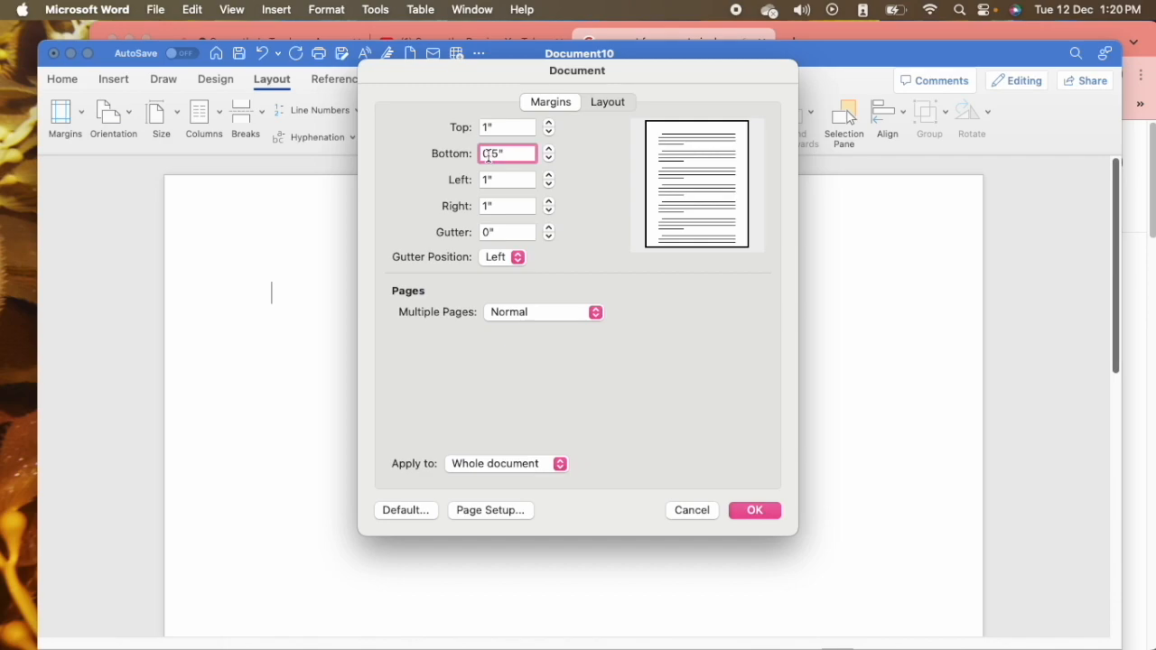
left_click(738, 511)
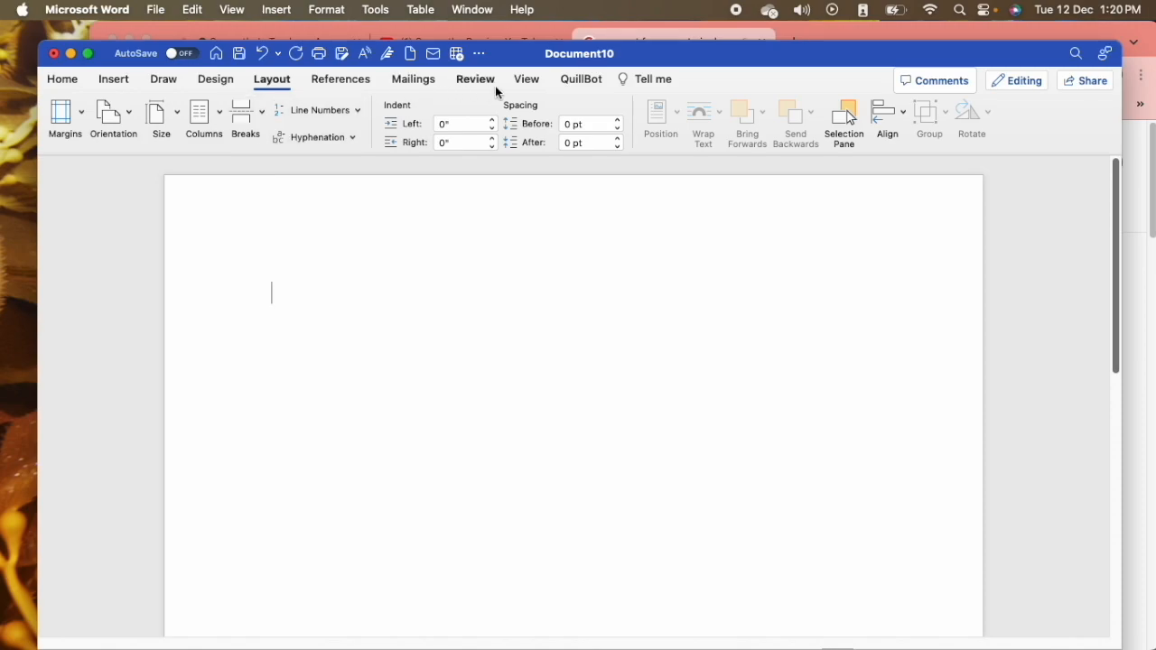
Step: Show the ruler and gridlines on the document page
left_click(524, 80)
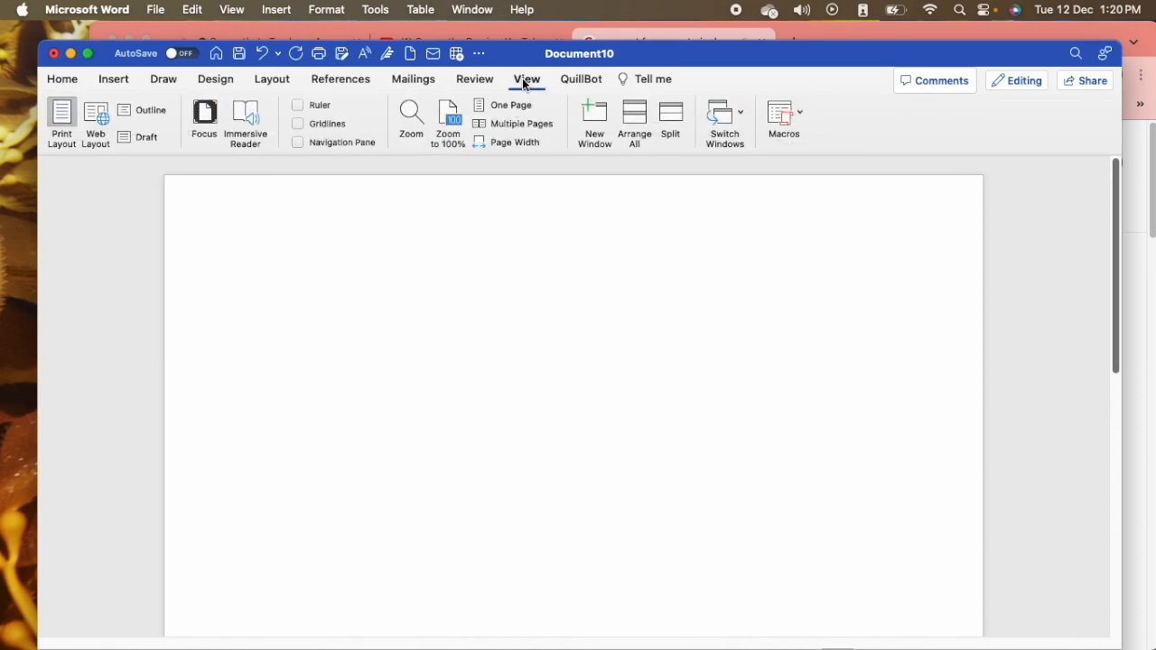
left_click(526, 80)
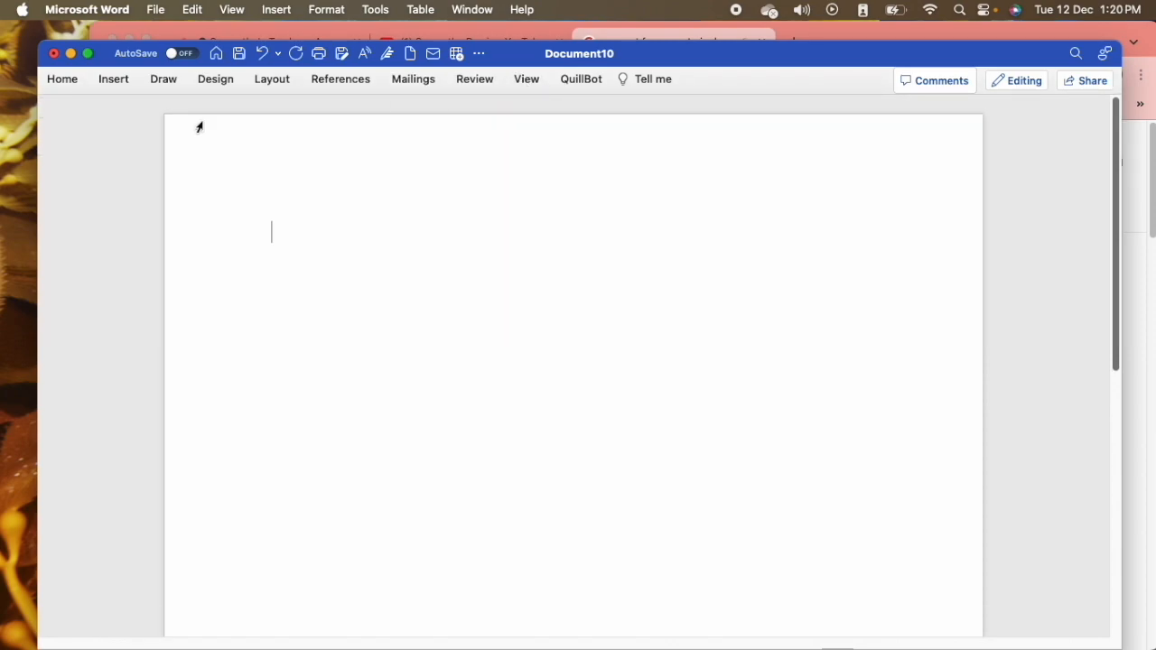
left_click(526, 79)
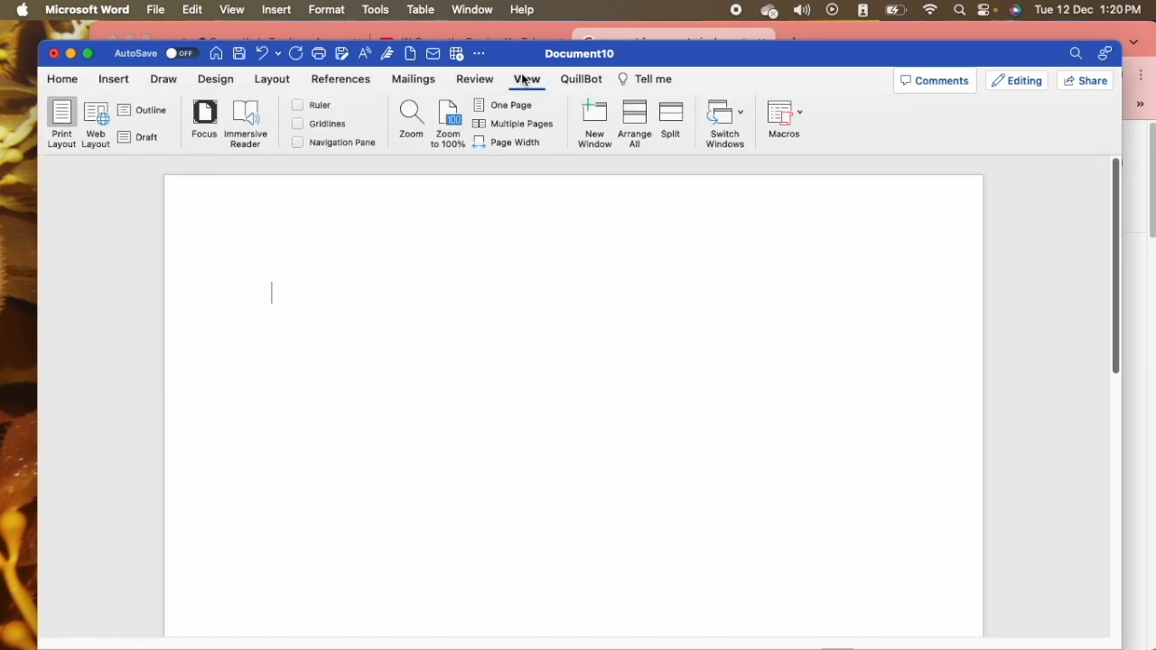
left_click(298, 107)
left_click(298, 124)
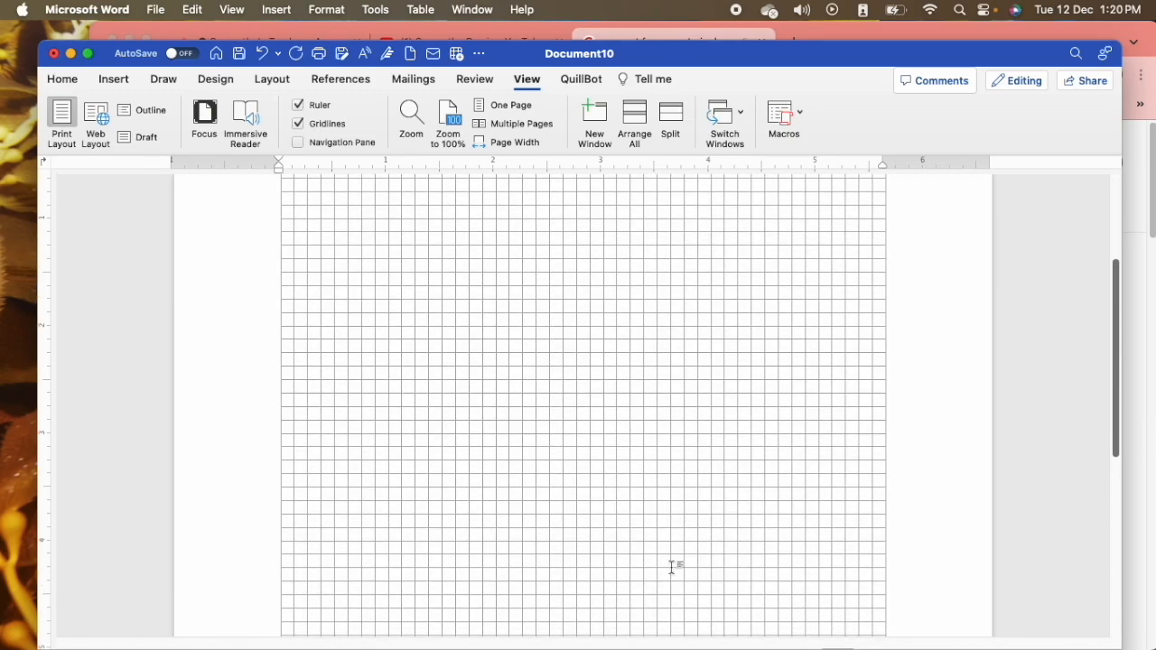
scroll(342, 370, "up", 3)
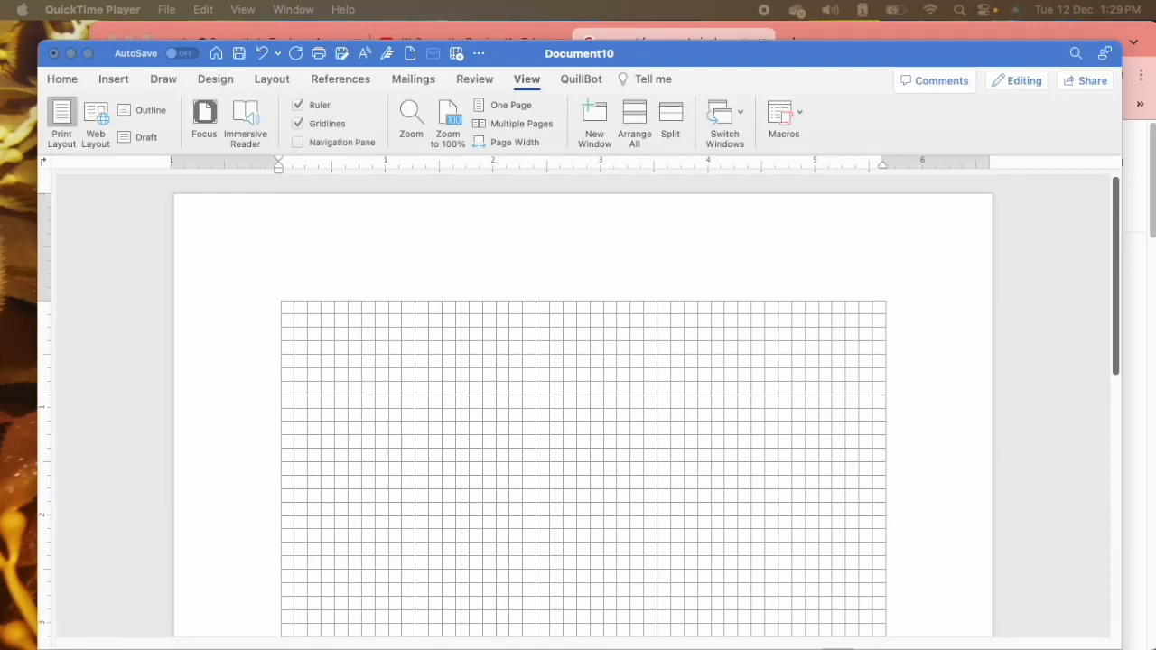
Step: Draw a straight vertical line about 2.13" long down the gridlines' left edge, starting at their top-left corner
left_click_drag(697, 61, 696, 4)
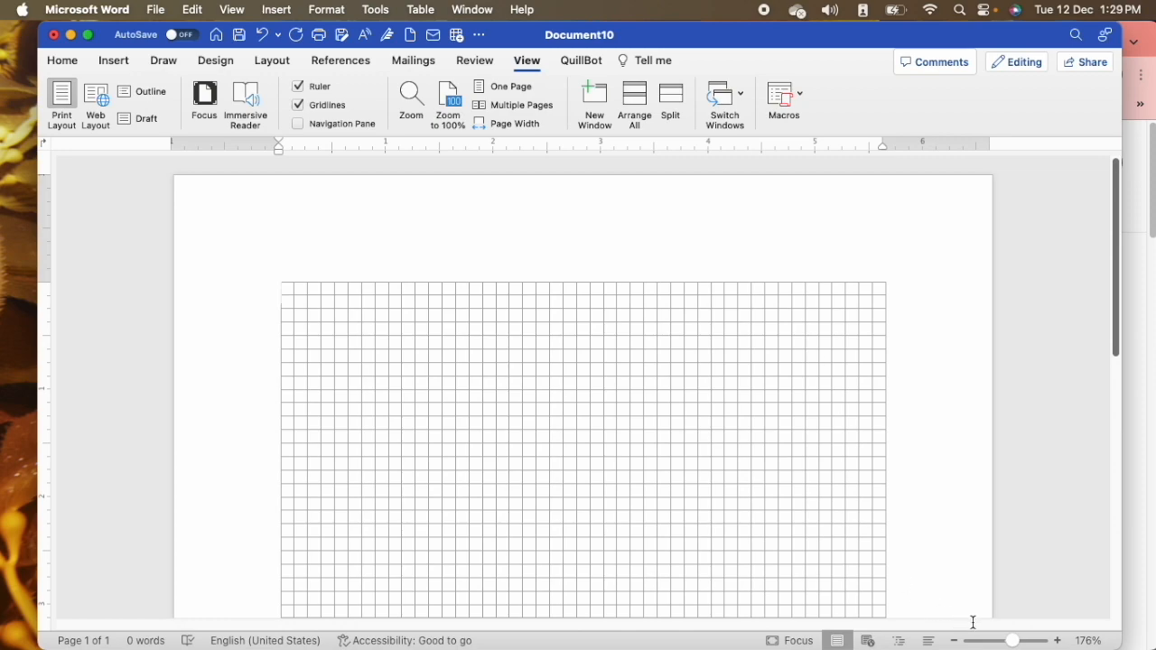
left_click(1024, 639)
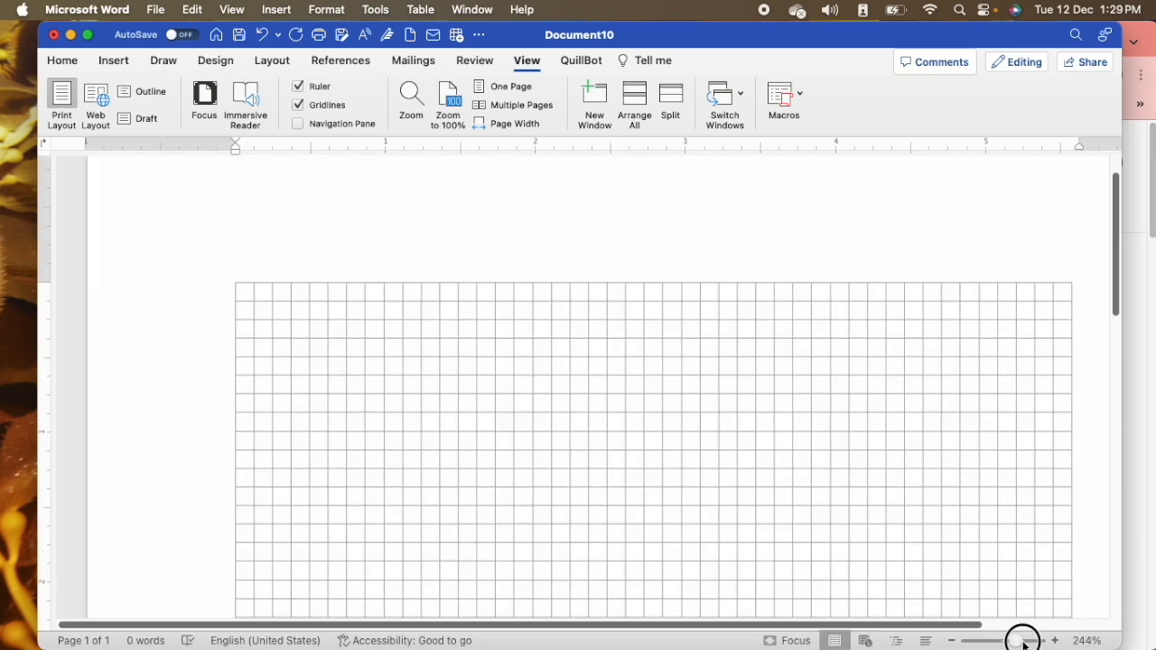
left_click_drag(717, 625, 748, 626)
left_click(113, 59)
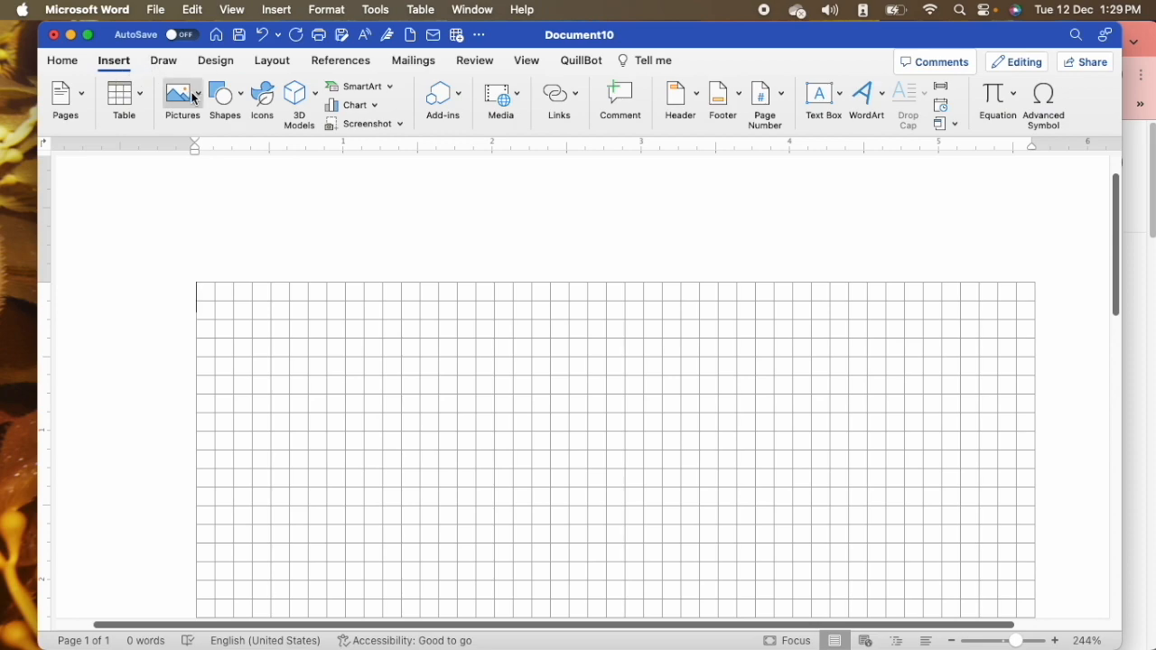
left_click(233, 98)
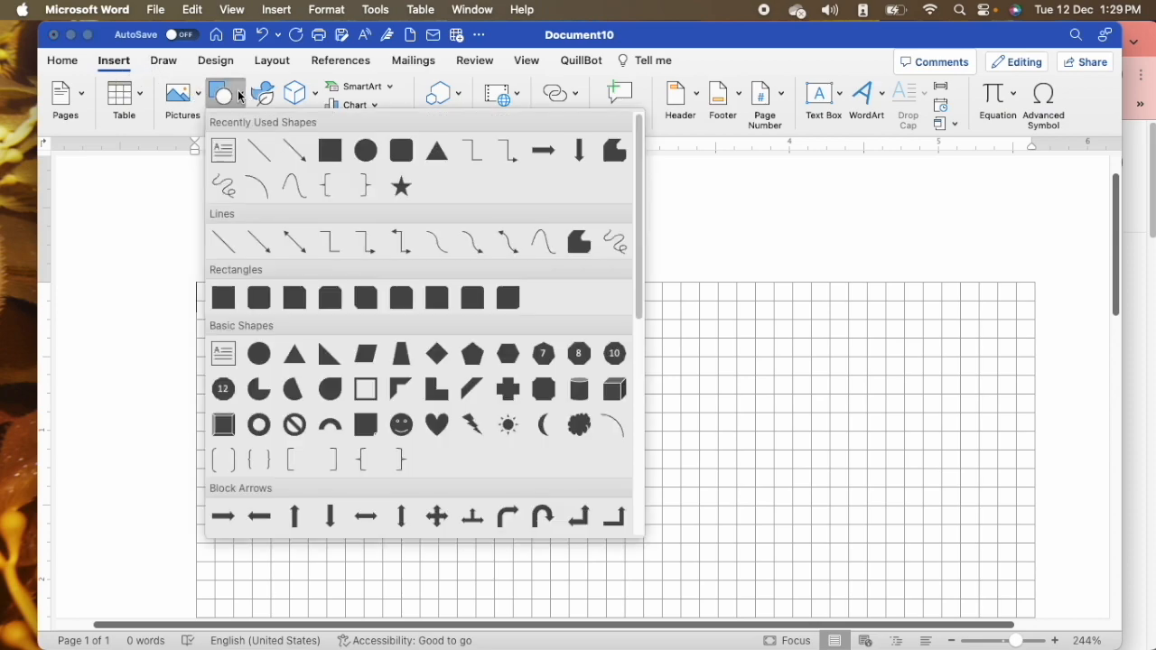
left_click(259, 147)
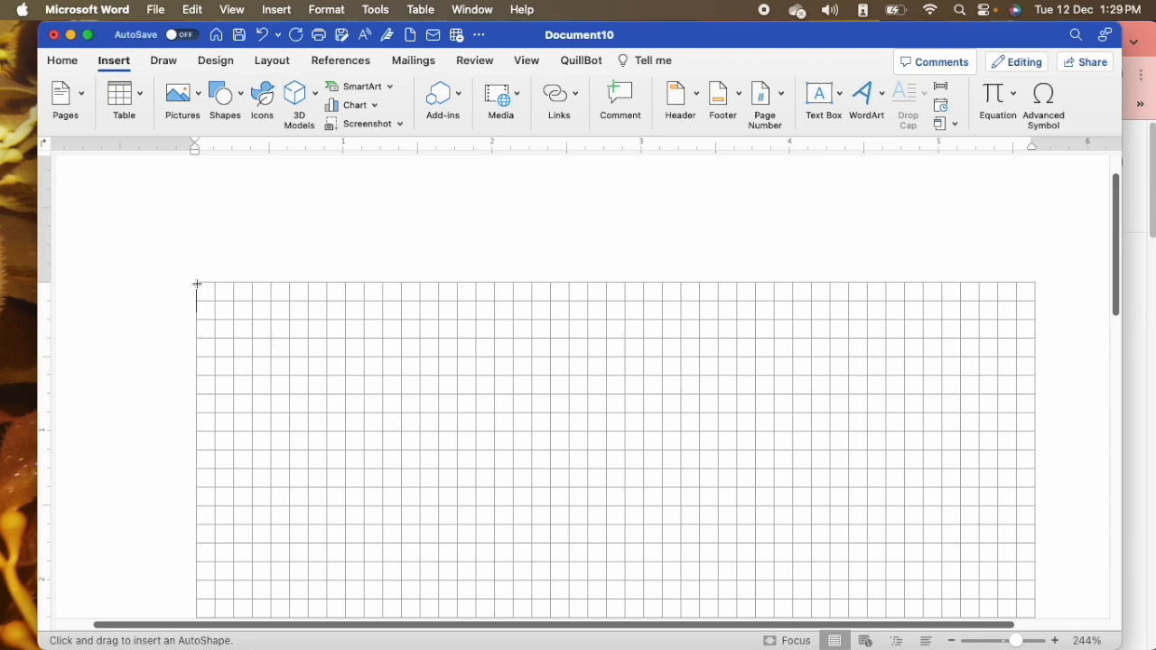
left_click_drag(196, 284, 194, 557)
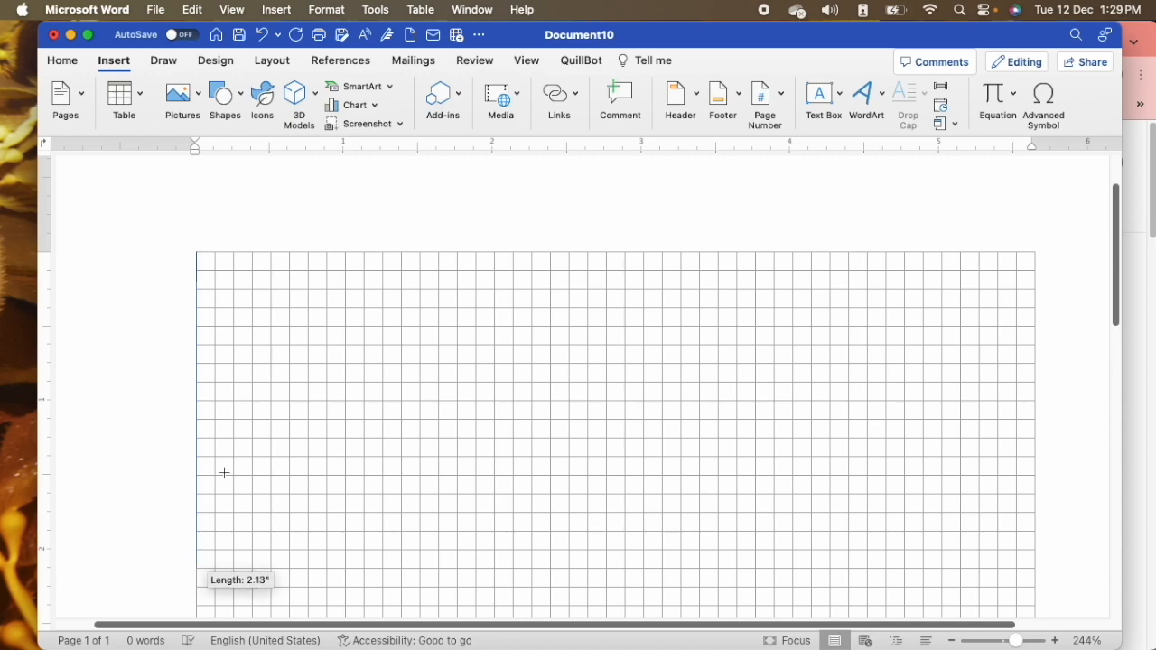
Step: Extend the vertical line's lower end down to the bottom edge of the page, making it about 8.5" tall
scroll(225, 457, "down", 3)
scroll(215, 237, "down", 4)
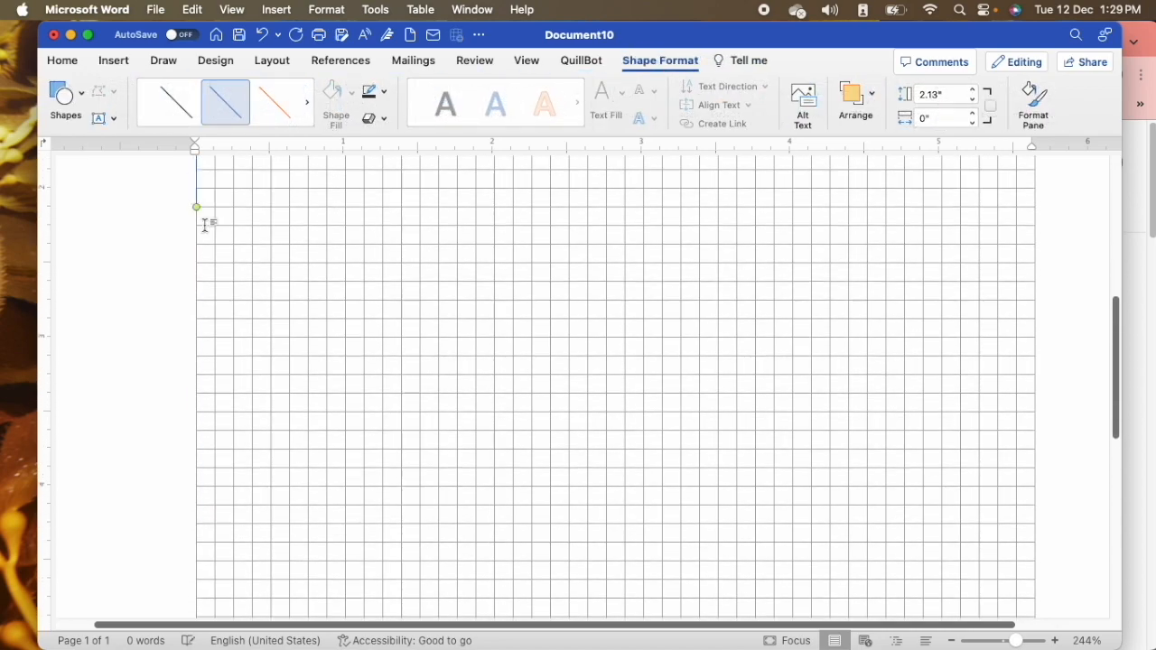
left_click_drag(195, 210, 196, 503)
scroll(201, 483, "down", 8)
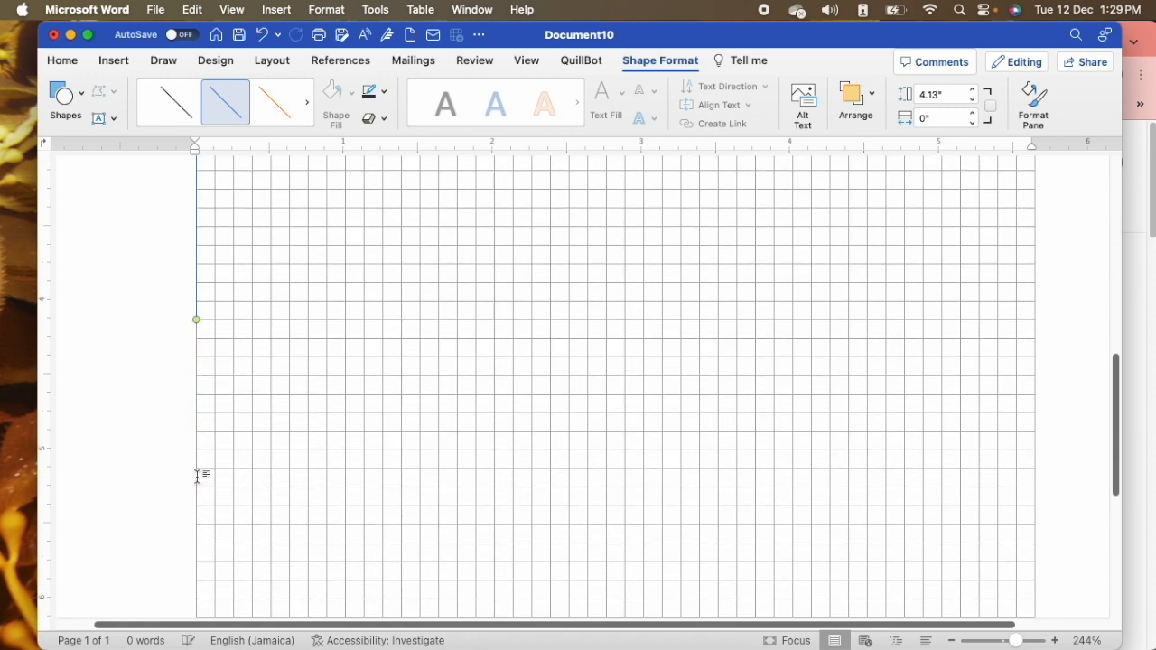
left_click_drag(196, 177, 195, 573)
scroll(217, 484, "down", 1)
scroll(203, 561, "down", 4)
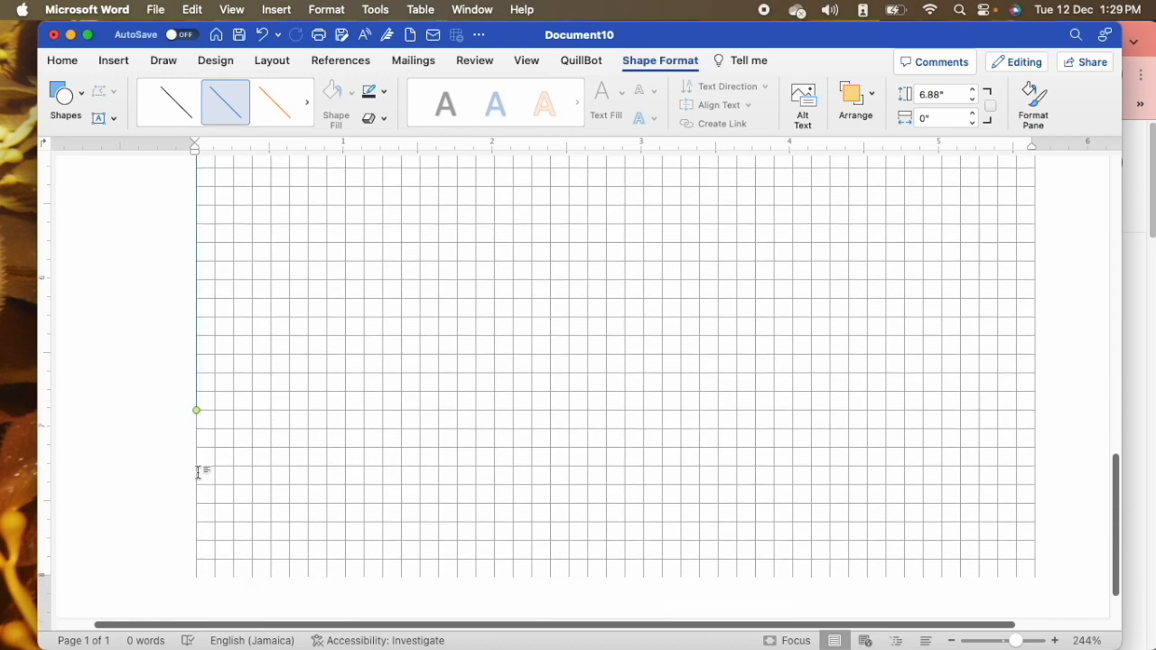
left_click_drag(197, 405, 194, 589)
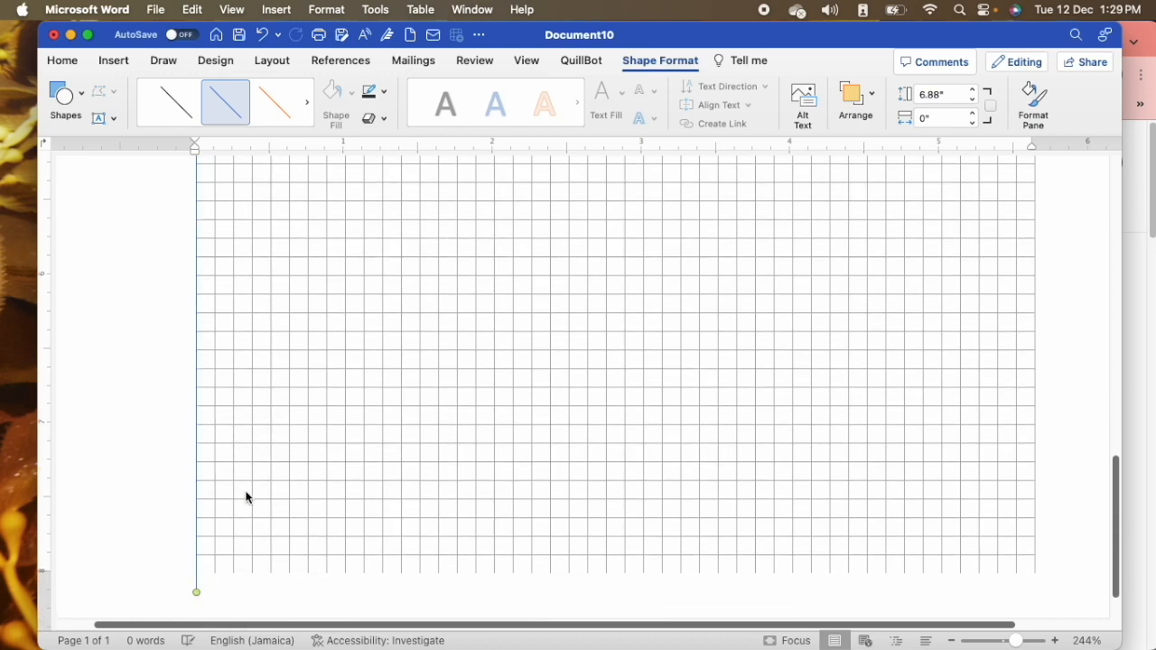
scroll(240, 509, "down", 2)
left_click_drag(196, 536, 196, 598)
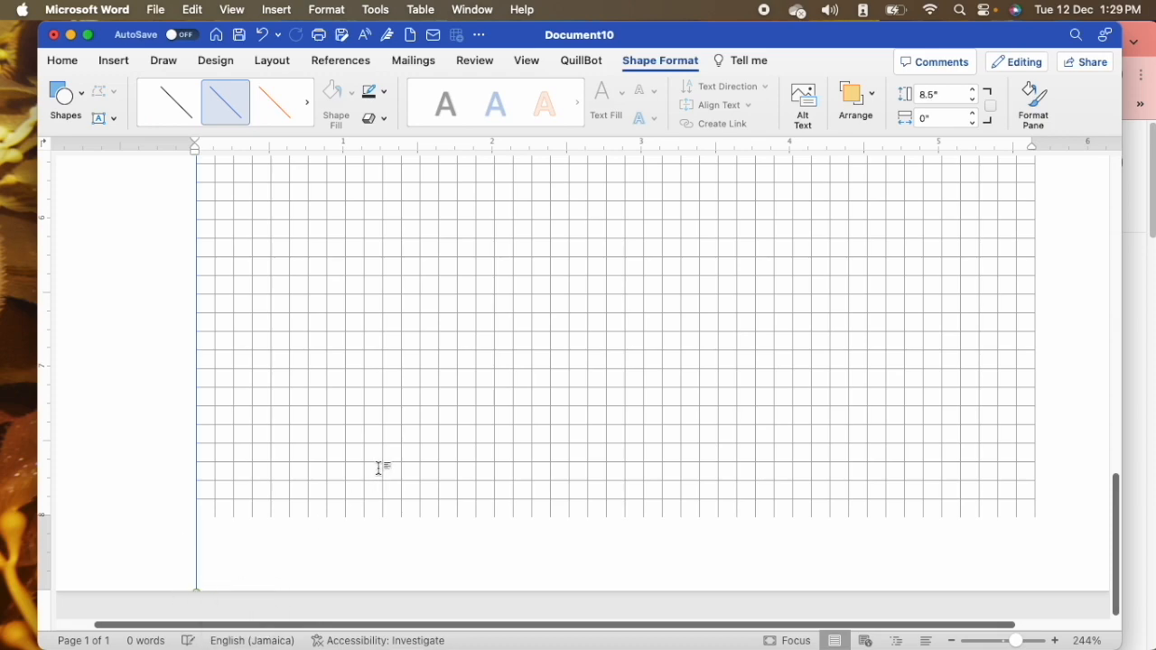
left_click(378, 469)
Step: Extend the vertical line's upper end through the top margin to the top edge of the page
scroll(225, 428, "up", 3)
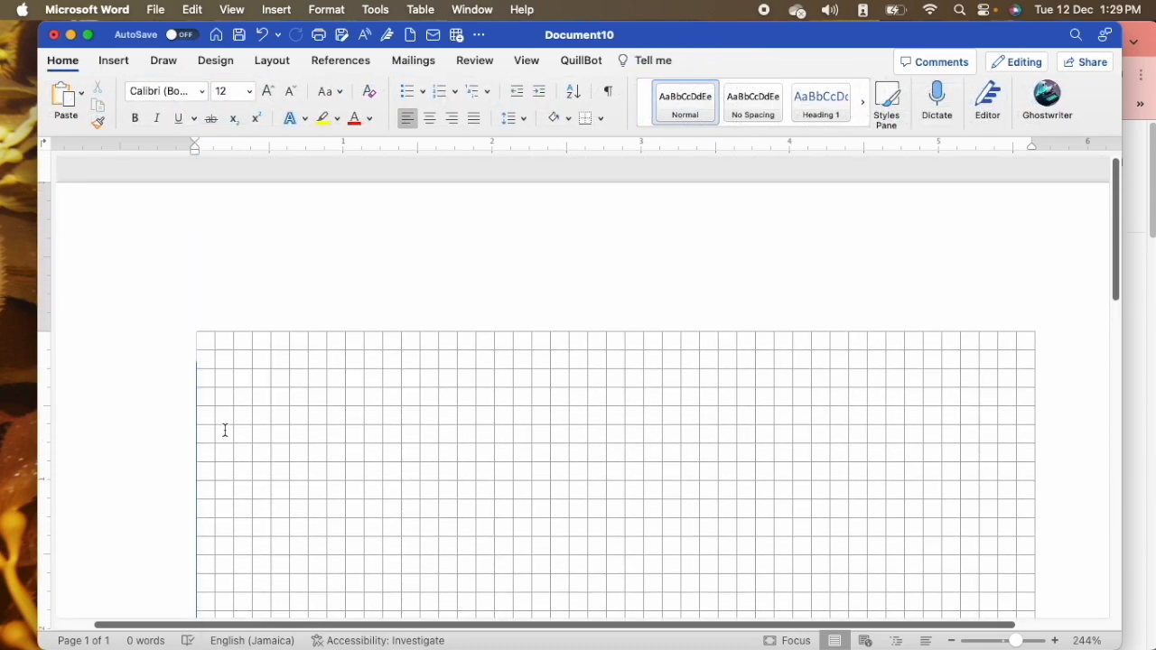
left_click(197, 373)
left_click_drag(196, 332, 196, 150)
left_click(404, 286)
Step: Set the vertical line's width to 1 pt in its shape formatting options
left_click(196, 225)
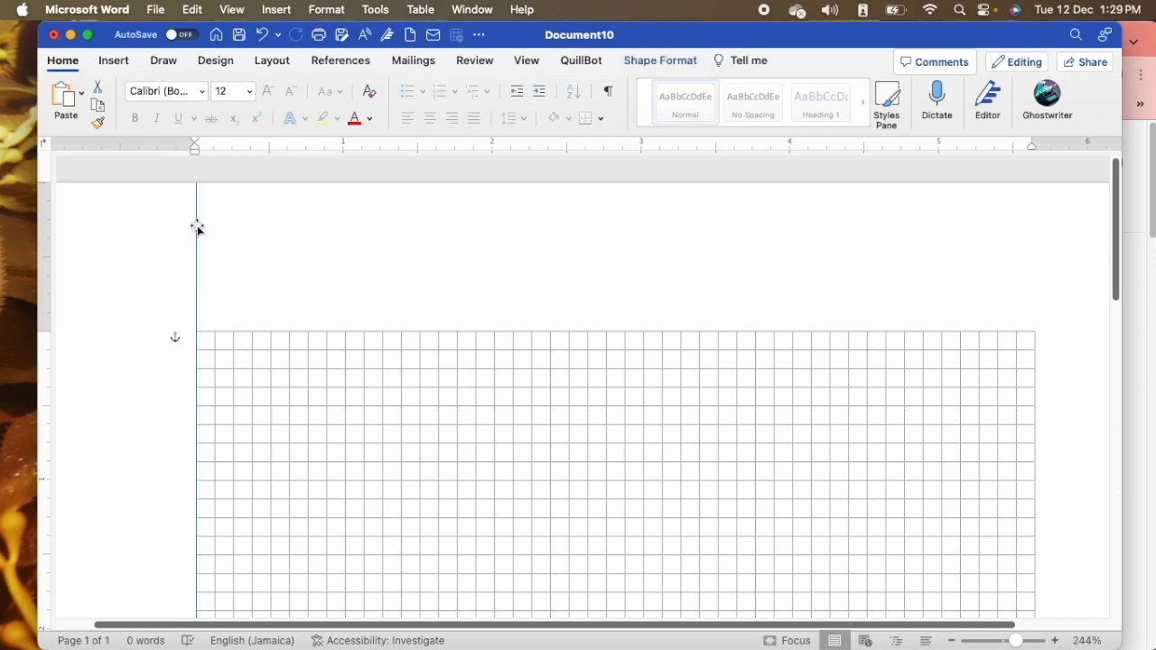
right_click(196, 224)
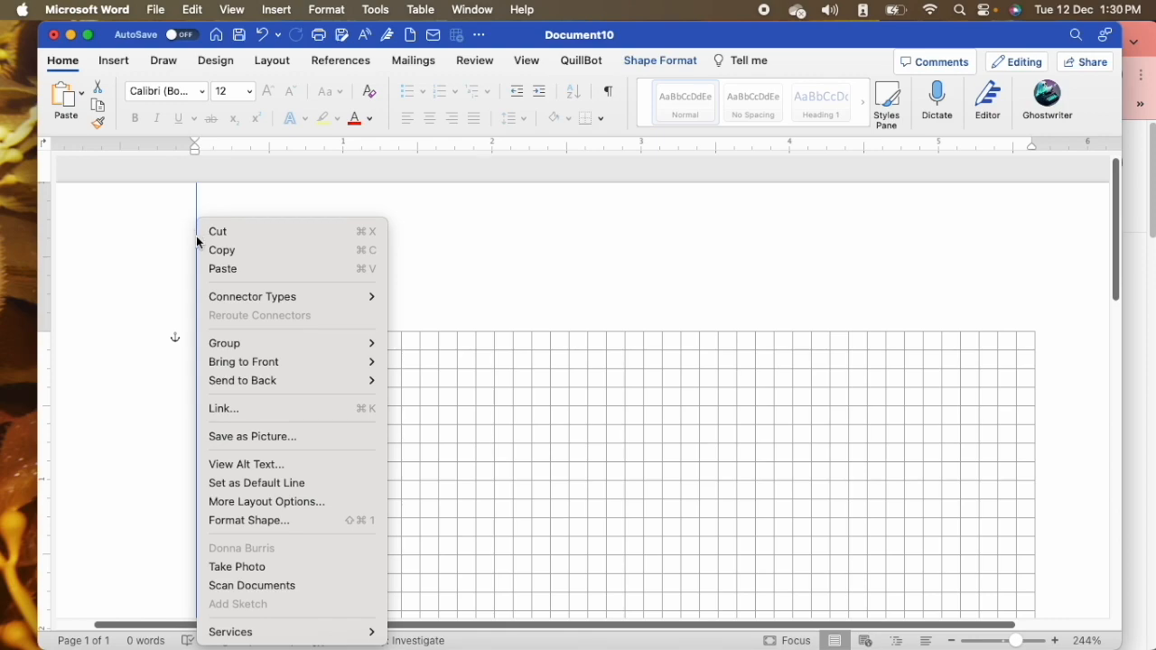
left_click(142, 265)
left_click(198, 250)
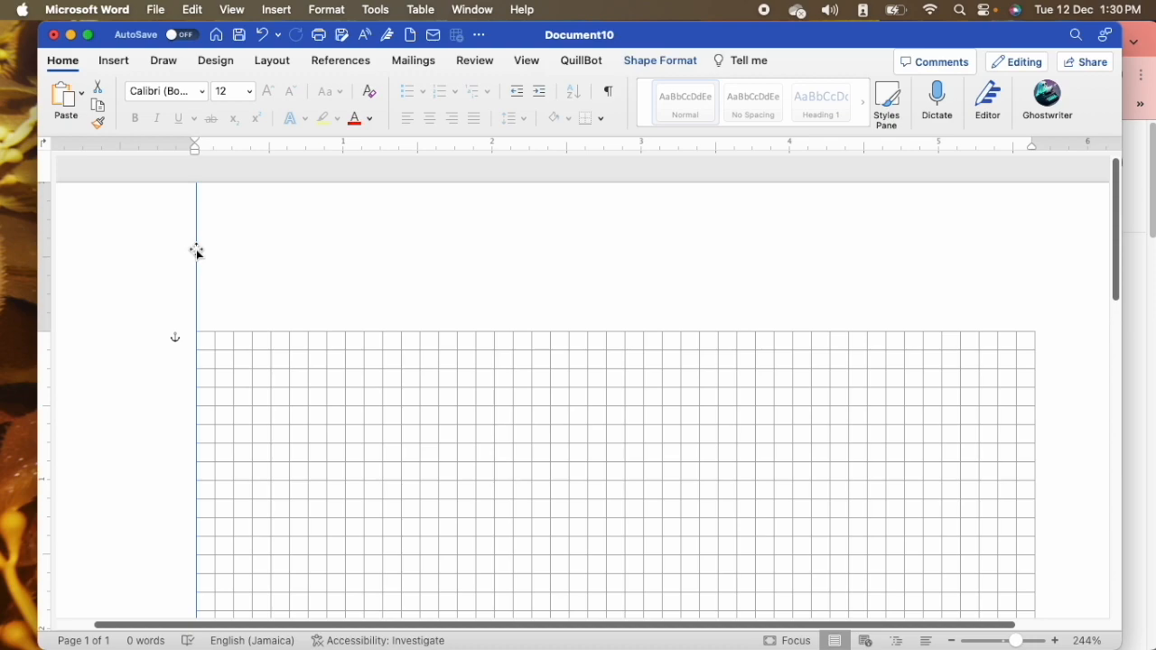
right_click(196, 249)
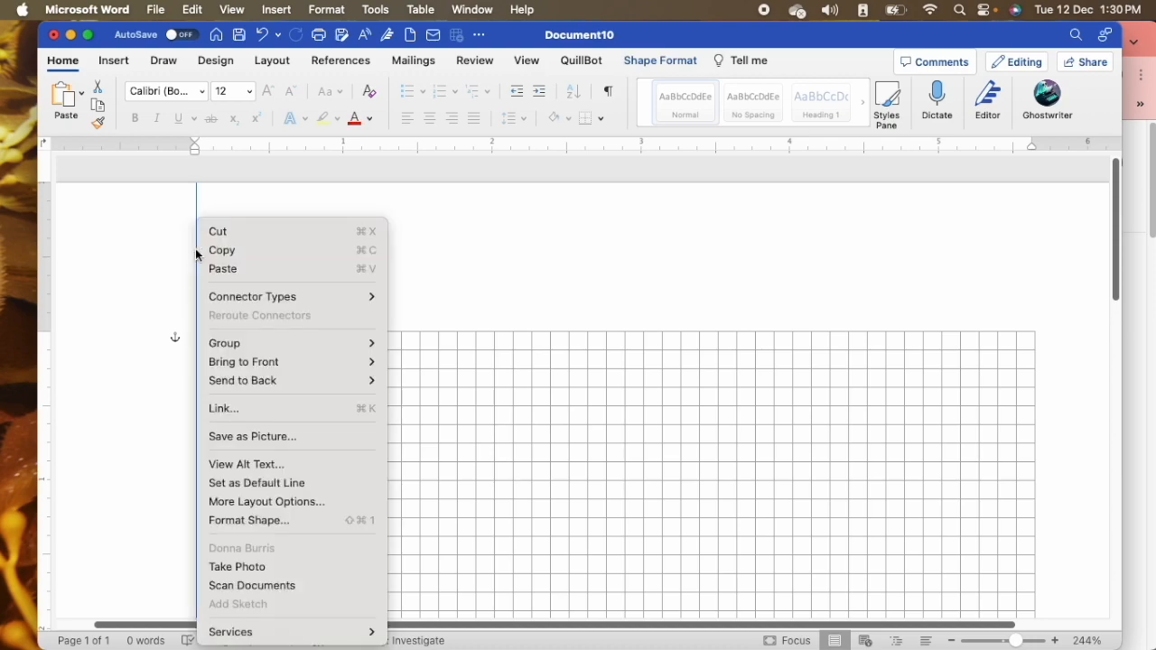
left_click(246, 522)
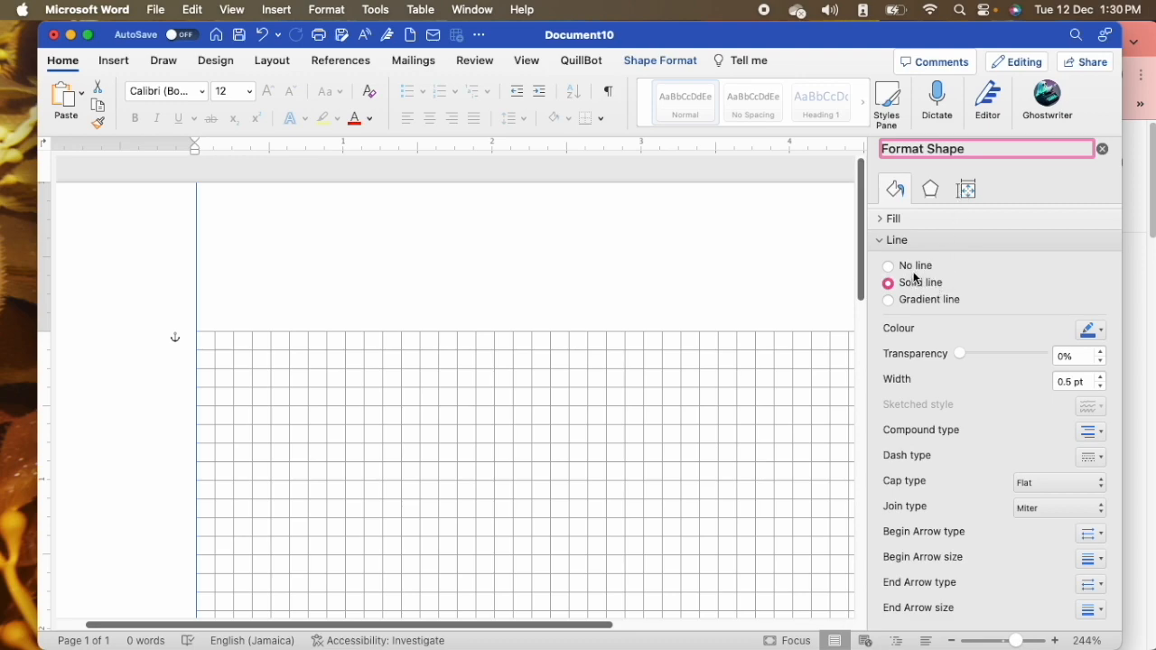
left_click(1100, 379)
left_click(1100, 378)
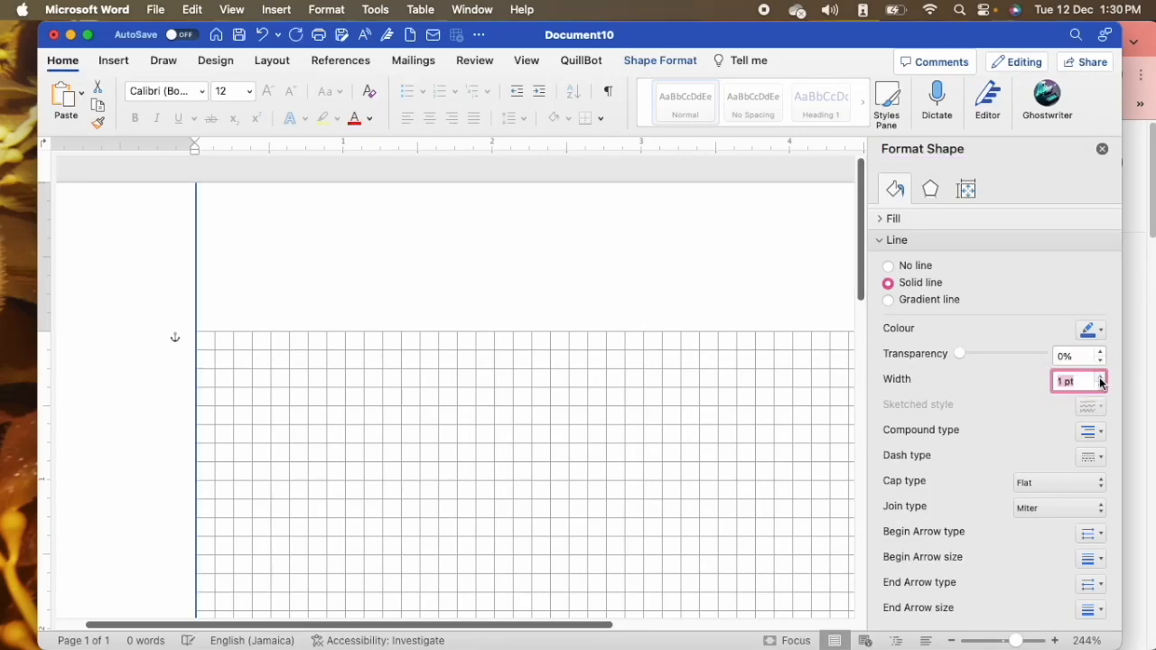
left_click(1100, 379)
left_click(1099, 378)
left_click(1100, 387)
left_click(1100, 388)
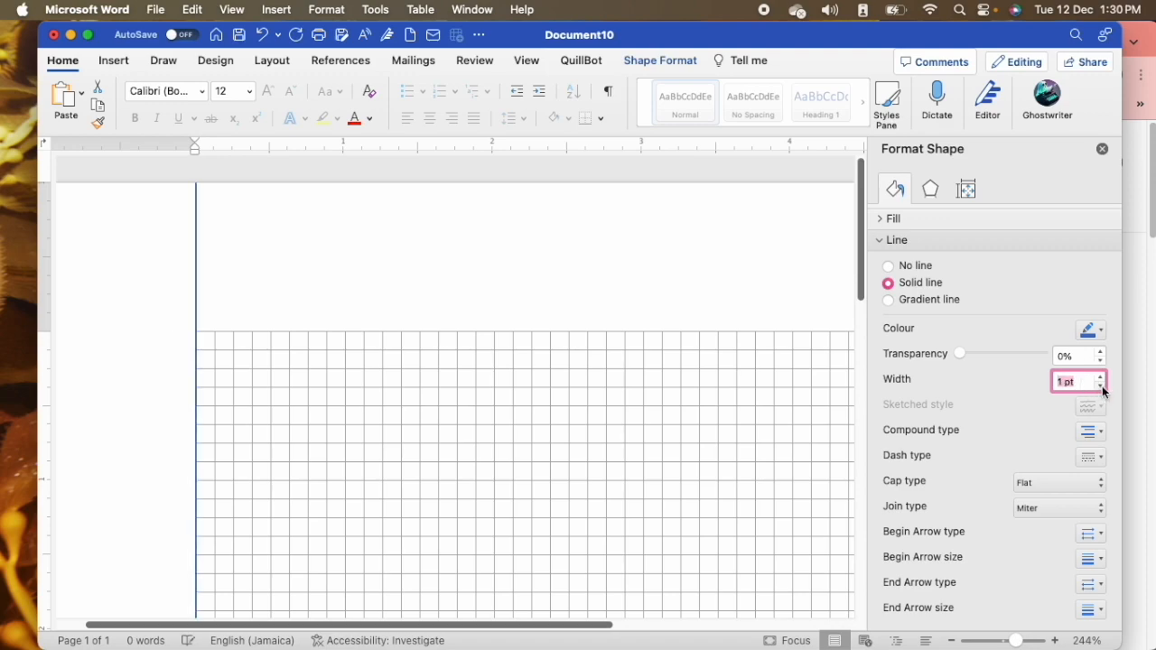
left_click(398, 273)
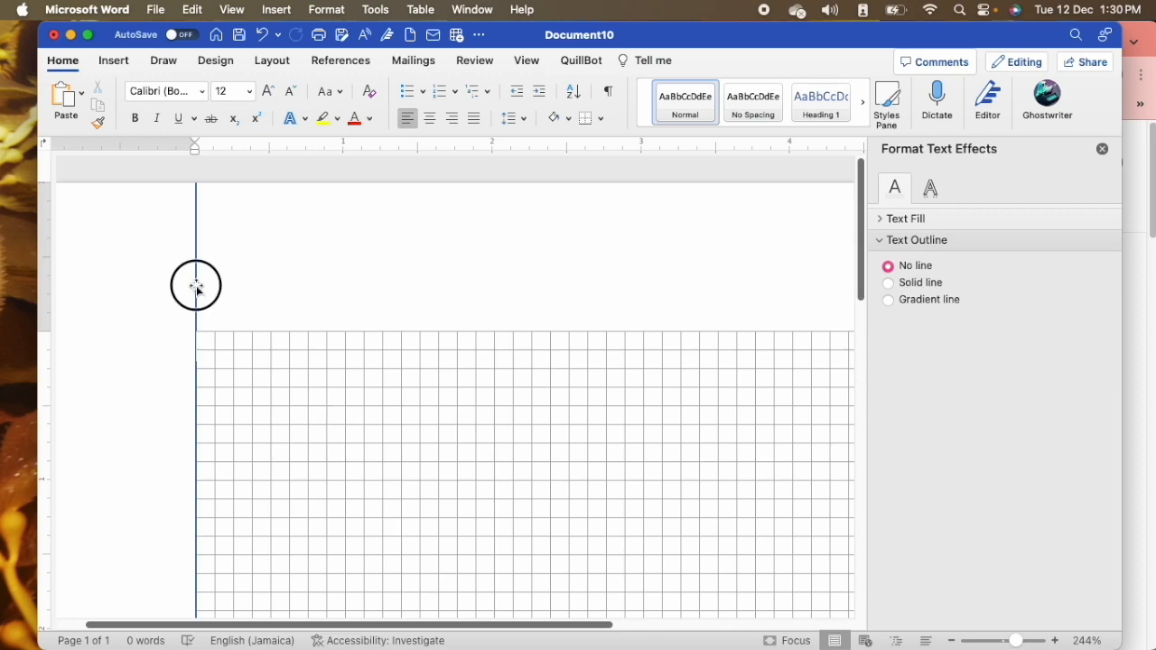
right_click(196, 285)
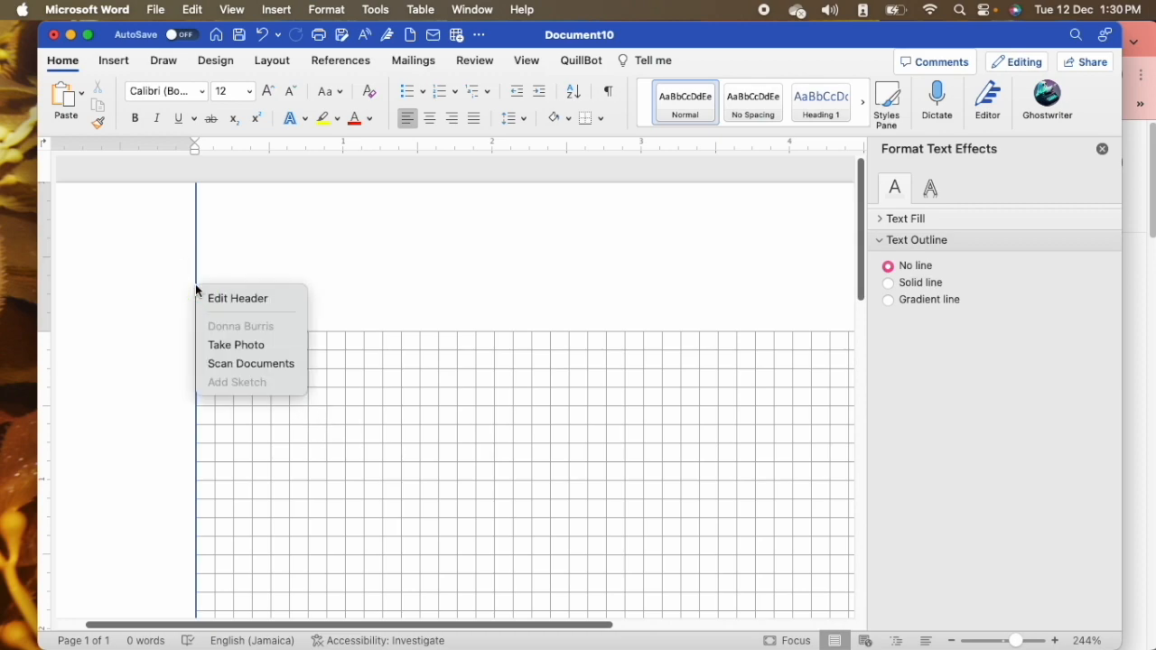
left_click(907, 224)
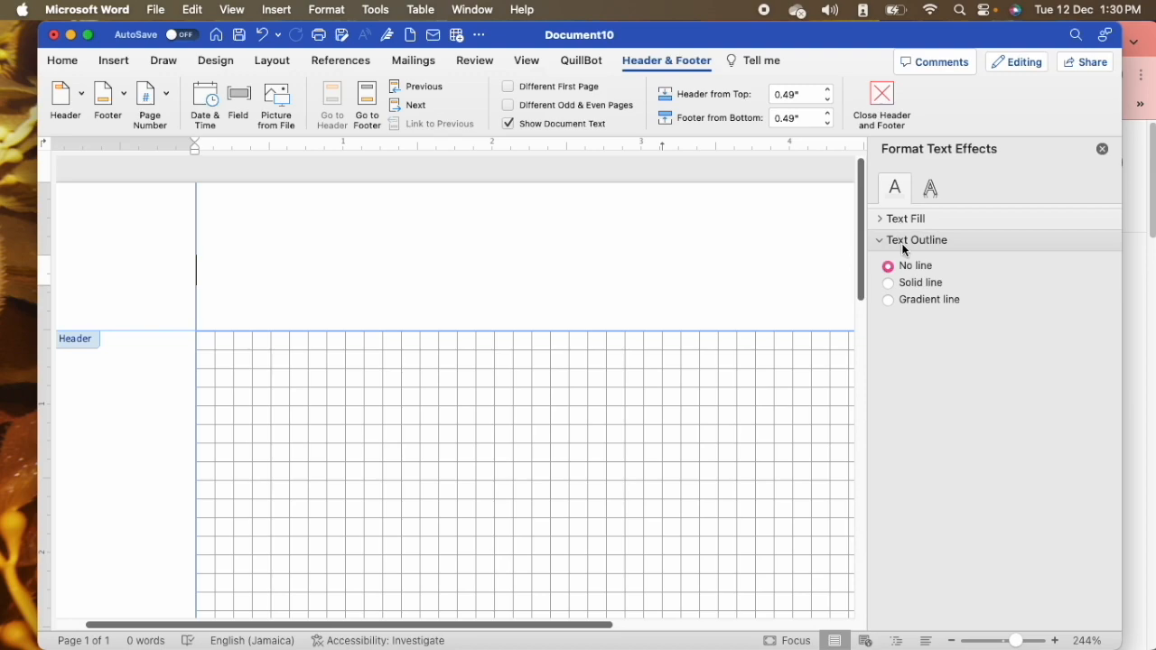
left_click(907, 282)
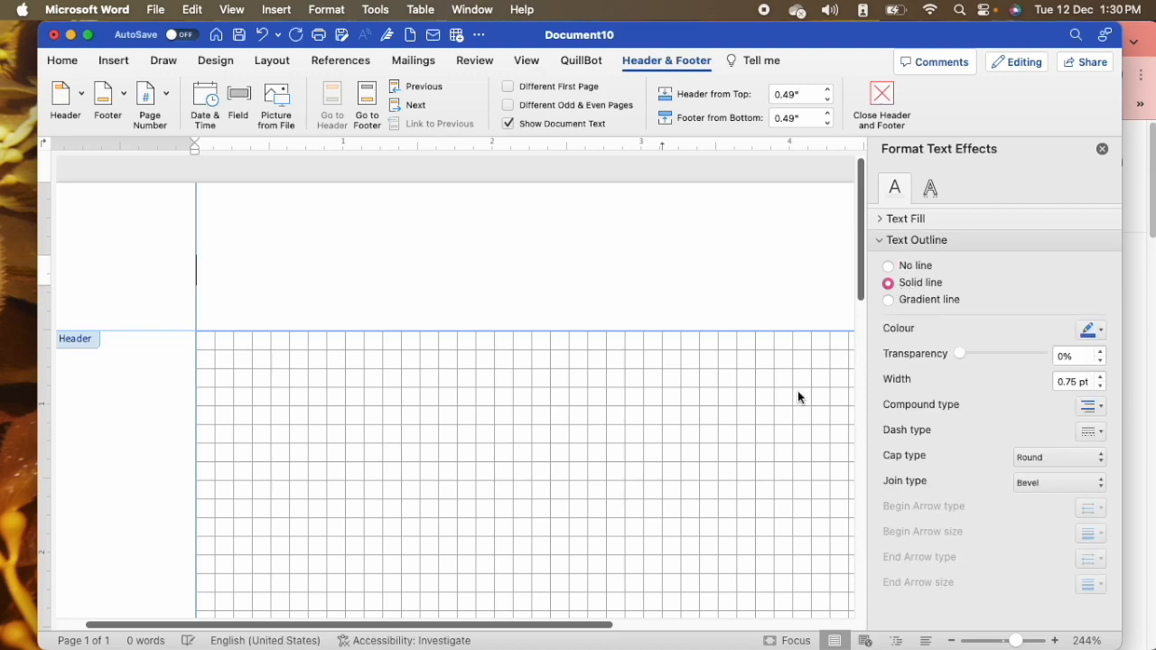
double_click(431, 481)
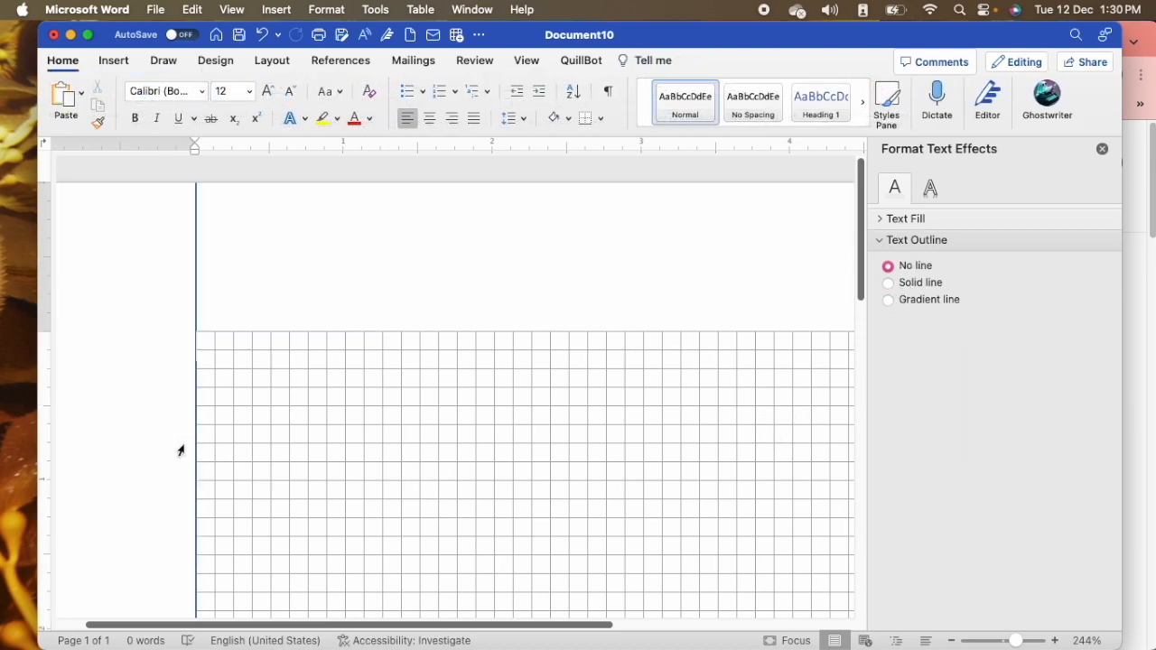
left_click(193, 408)
left_click(354, 299)
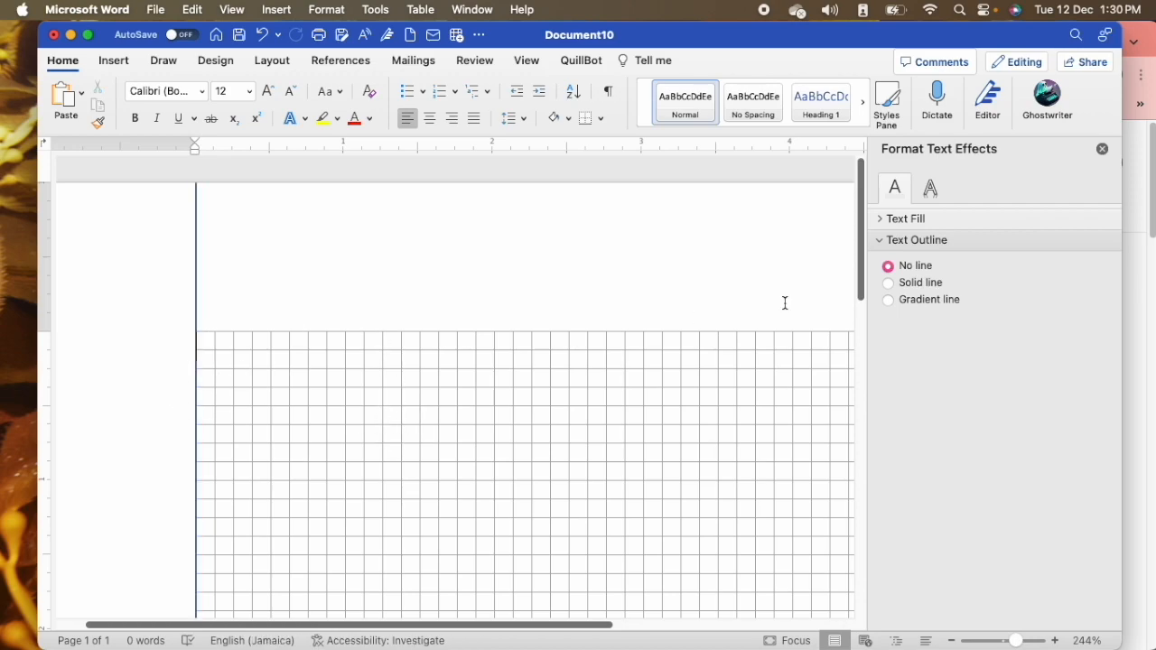
left_click(927, 285)
left_click(927, 285)
left_click(913, 285)
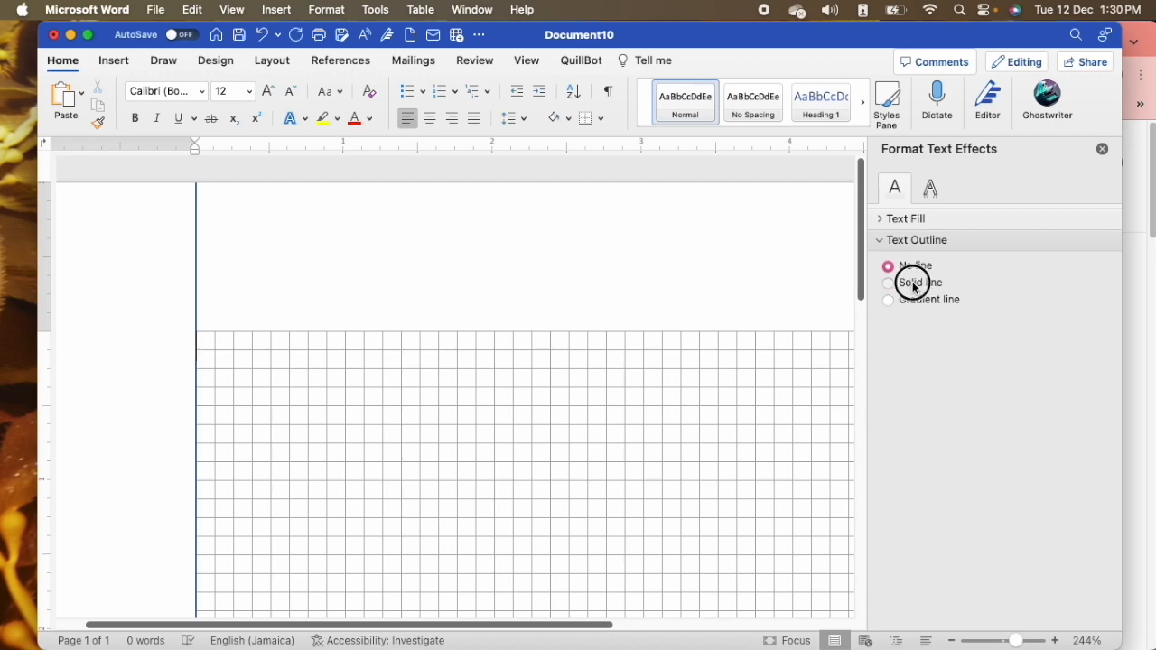
left_click(880, 238)
left_click(878, 222)
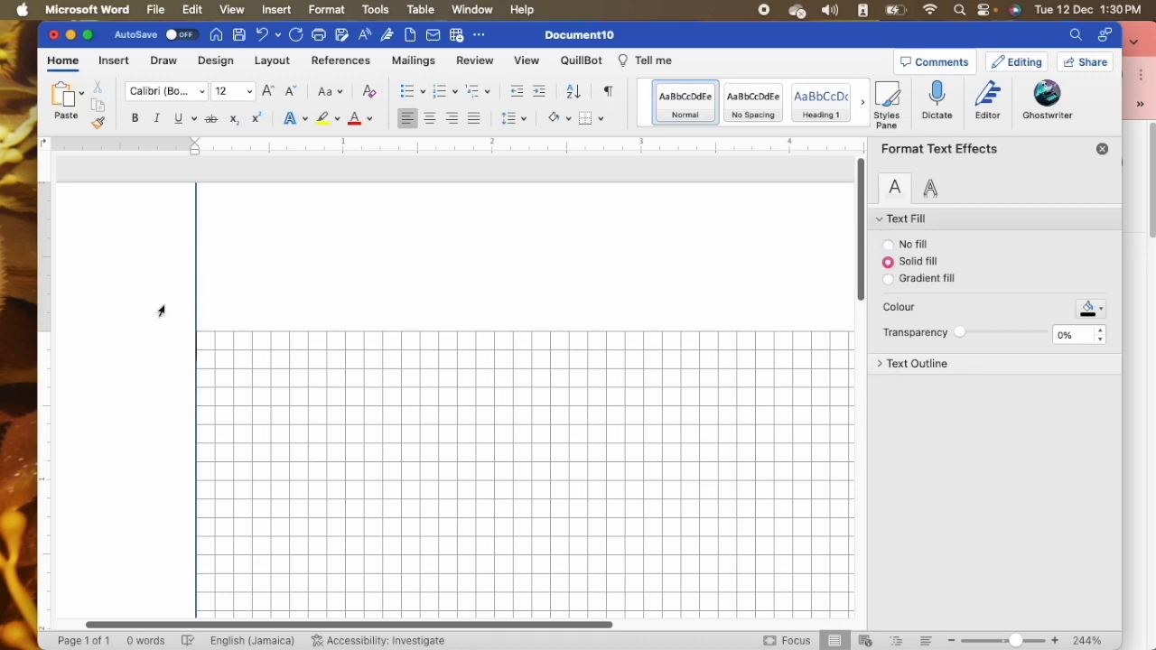
Step: Change the vertical line's colour to a dark grey theme shade in its shape formatting options
left_click(196, 296)
right_click(196, 296)
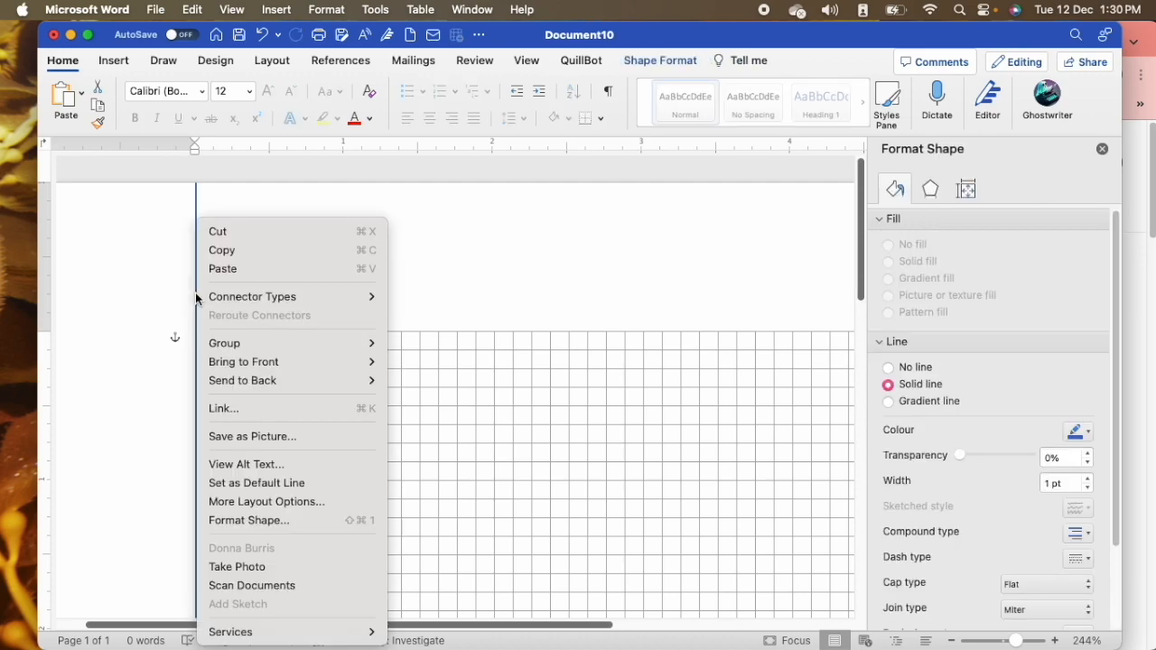
left_click(237, 520)
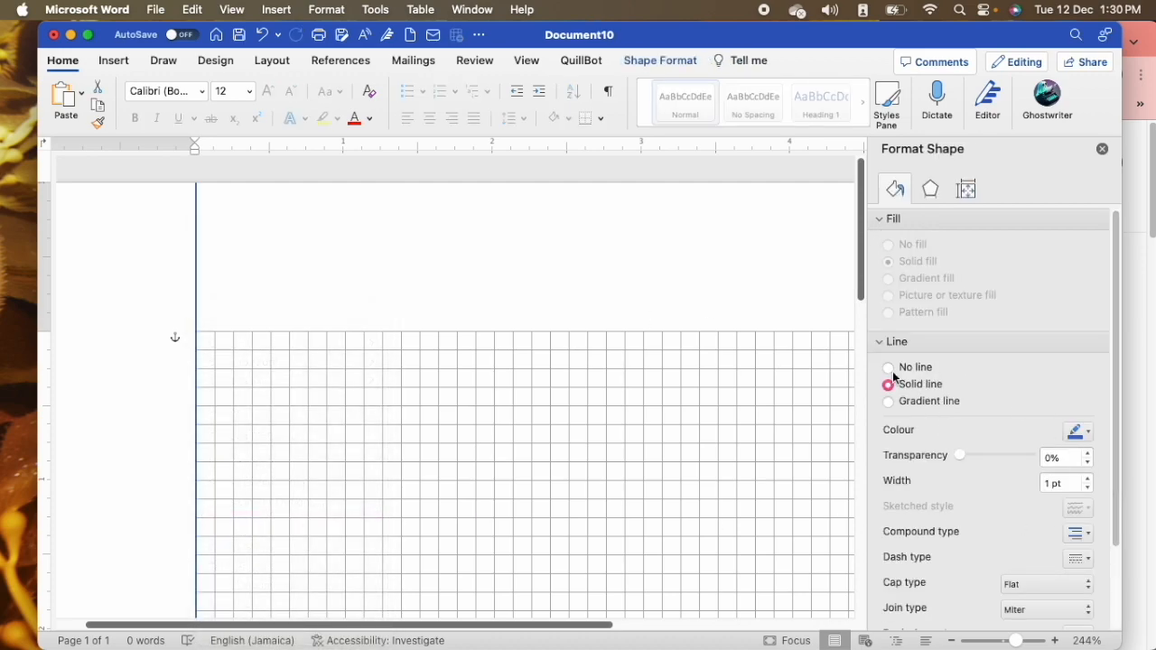
left_click(1078, 434)
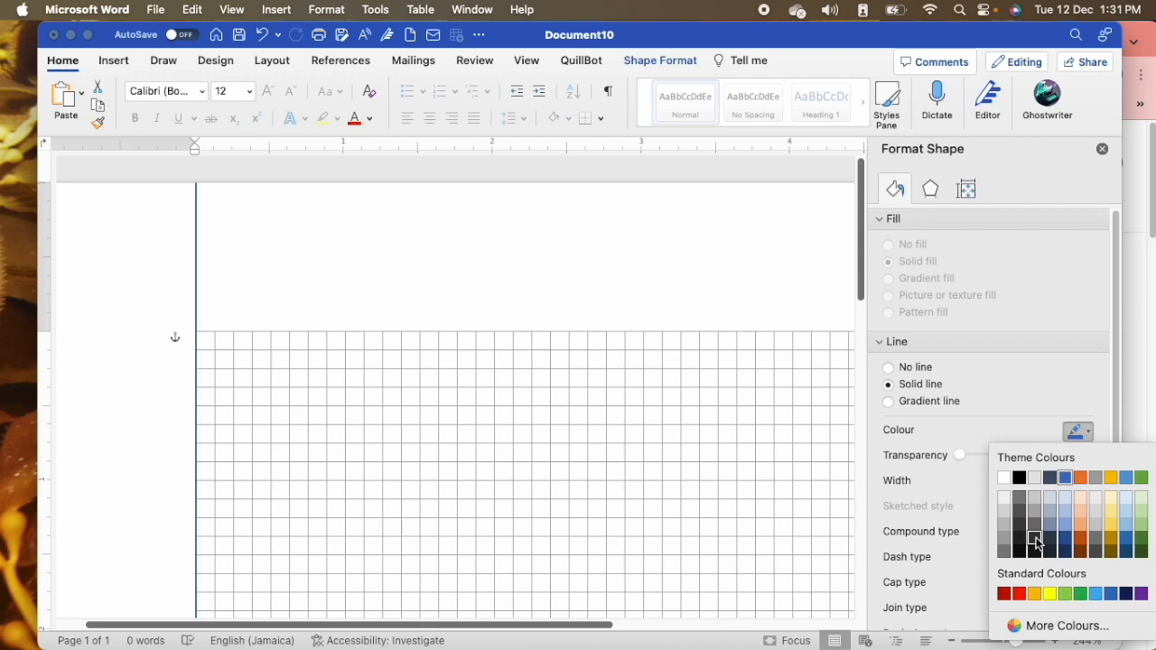
left_click(1035, 527)
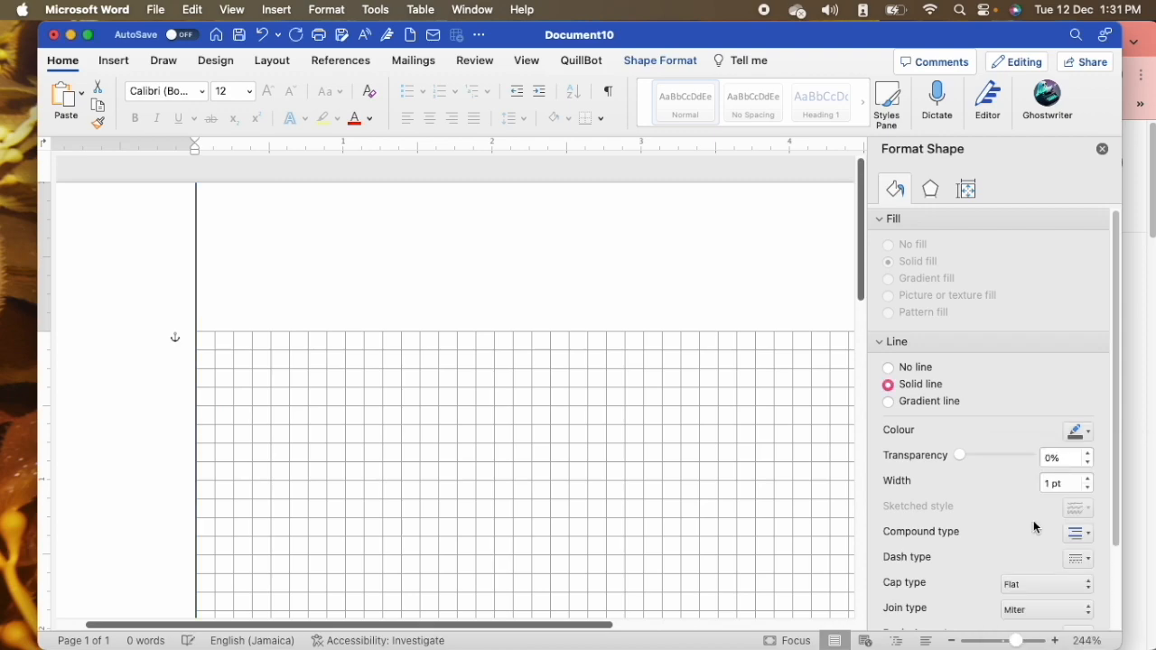
Step: Hide the gridlines on the document page
scroll(502, 338, "down", 2)
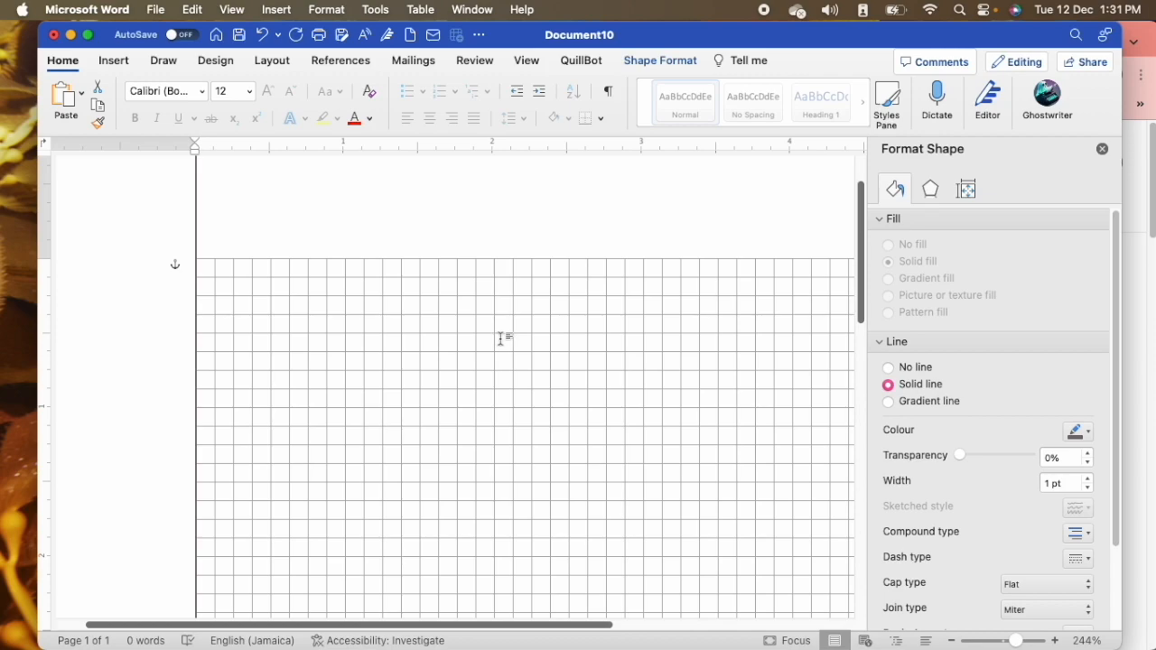
right_click(369, 325)
left_click(340, 188)
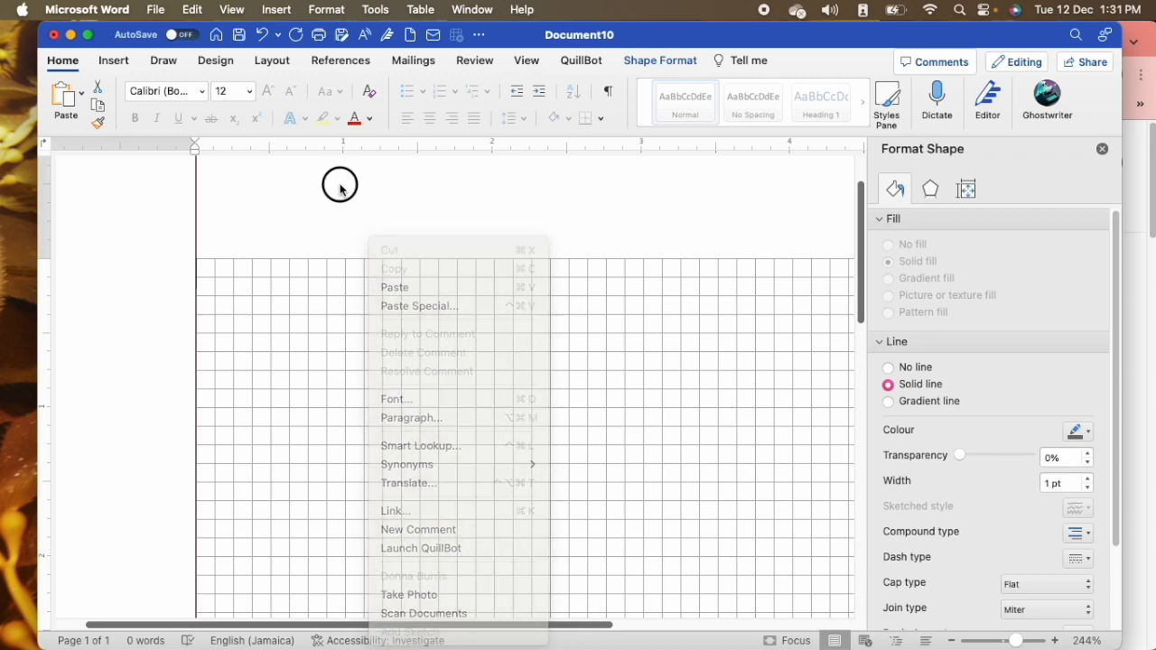
left_click(526, 63)
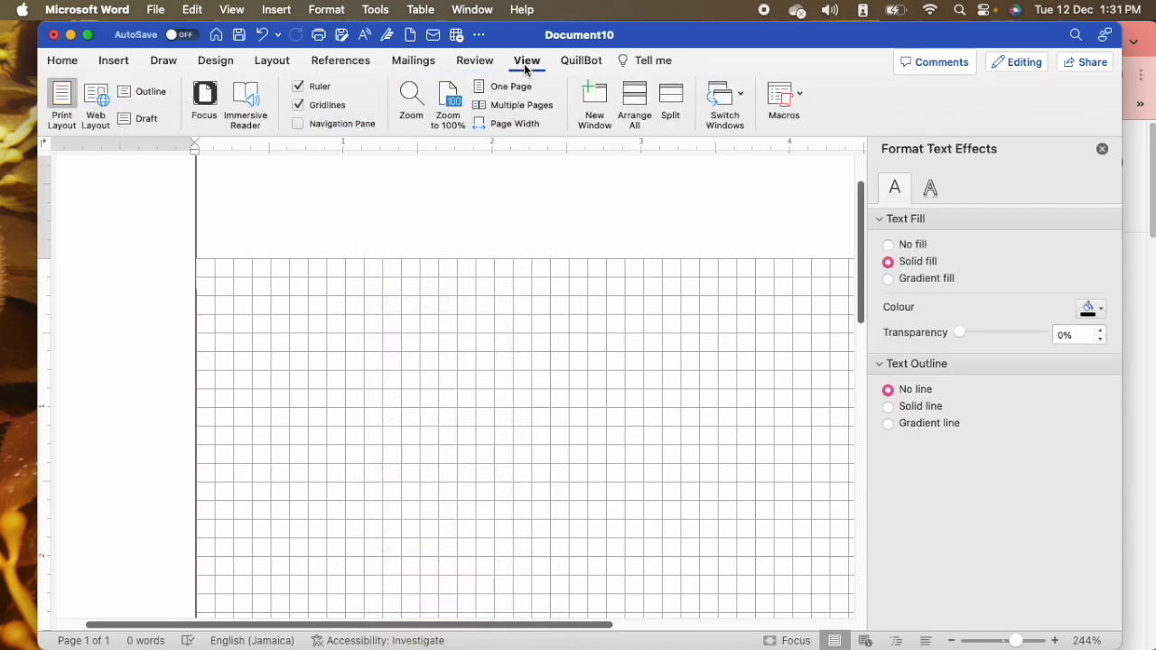
left_click(301, 104)
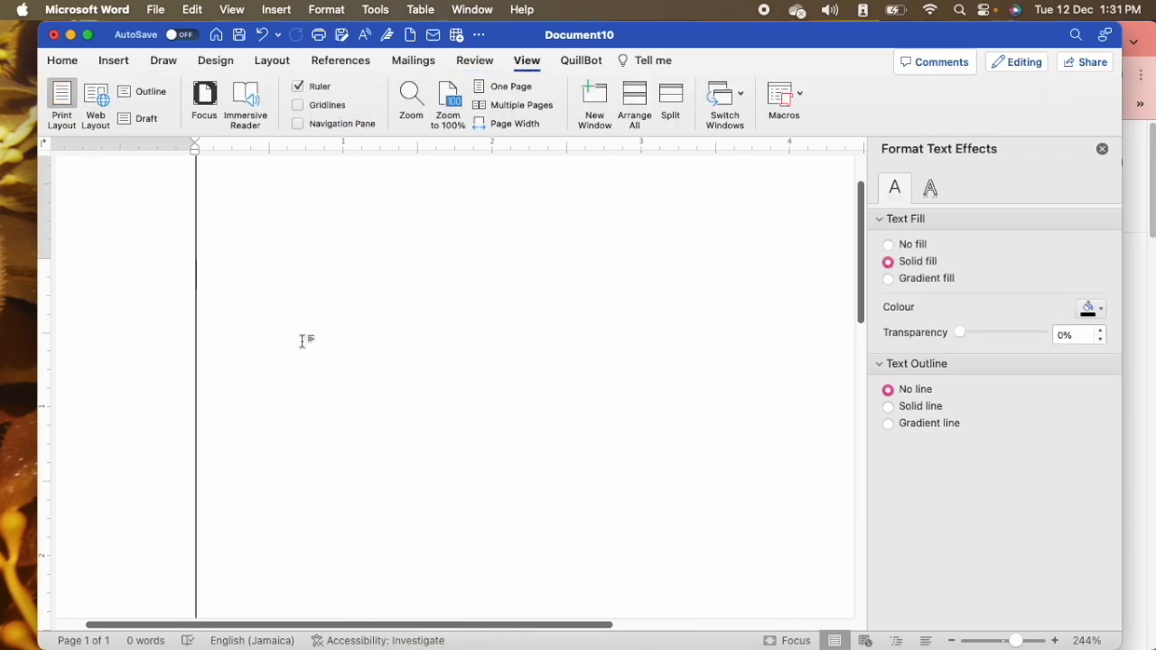
Step: Close the formatting pane and check the vertical line along the whole page from top to bottom
left_click(1102, 148)
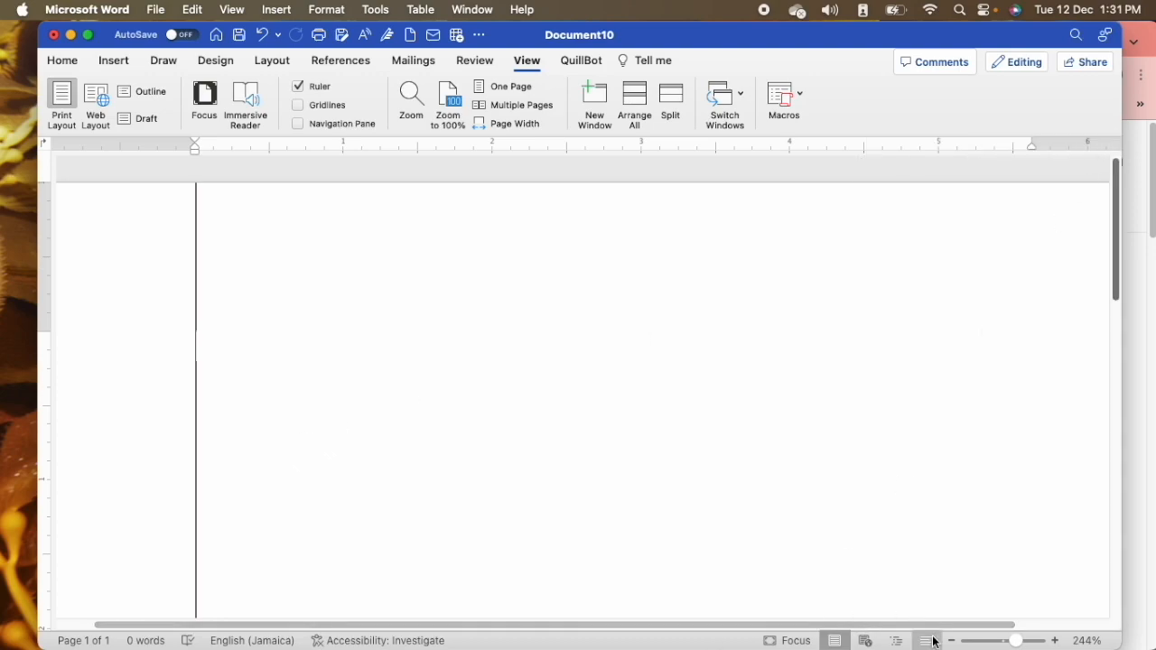
left_click_drag(1023, 636, 1005, 639)
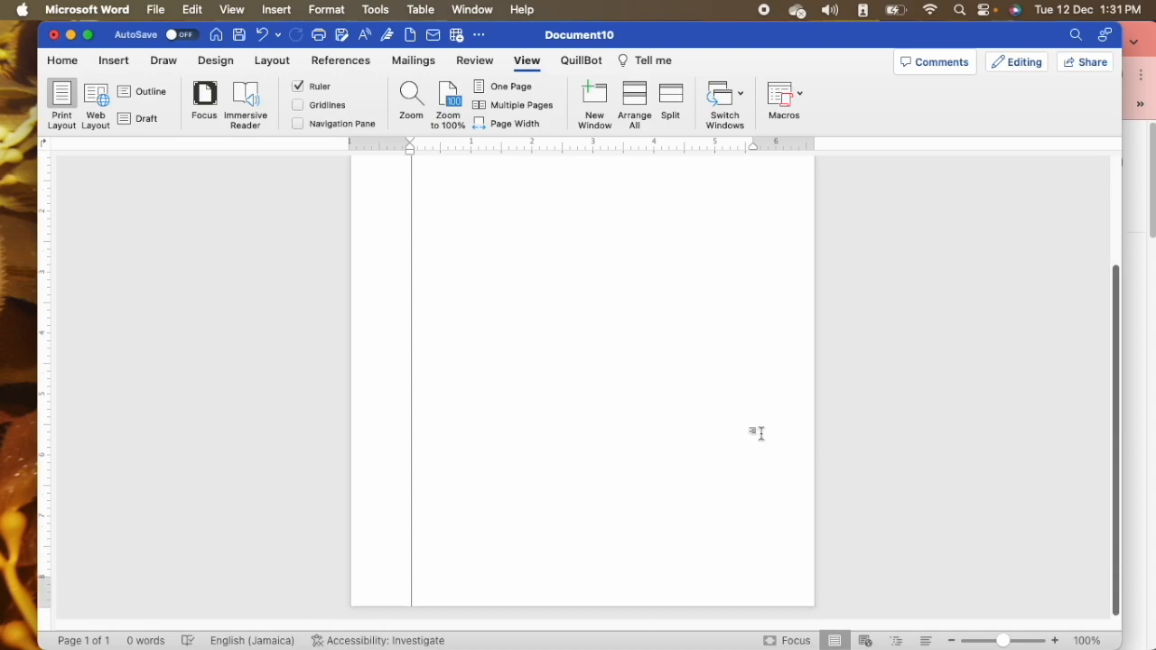
scroll(760, 433, "up", 2)
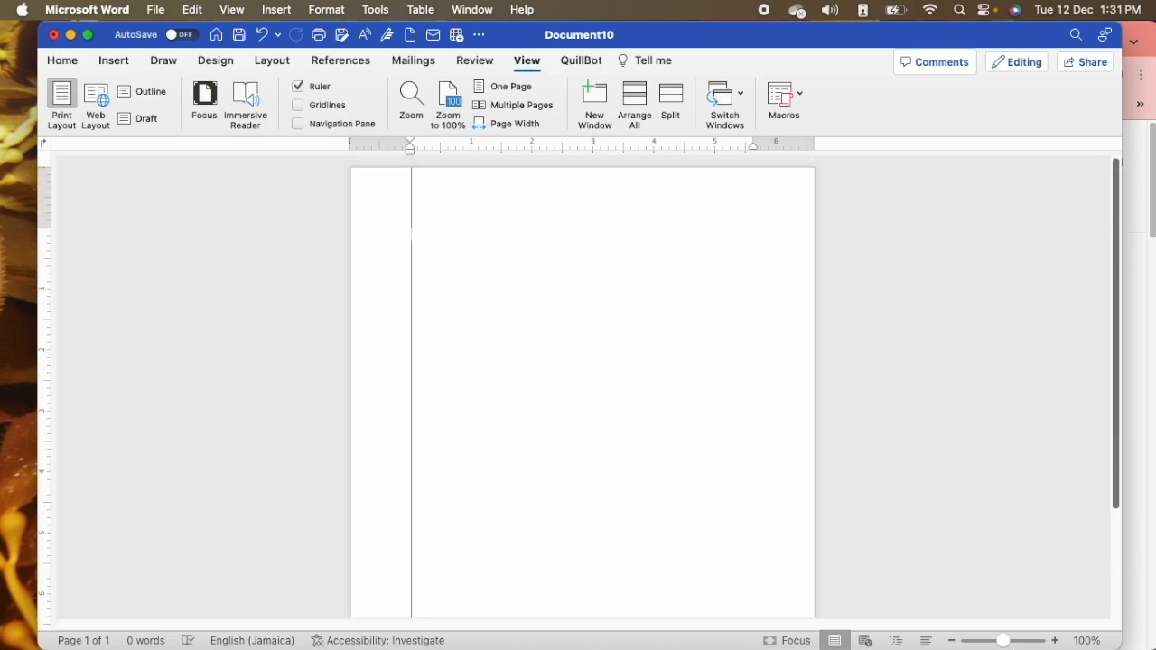
scroll(994, 458, "down", 3)
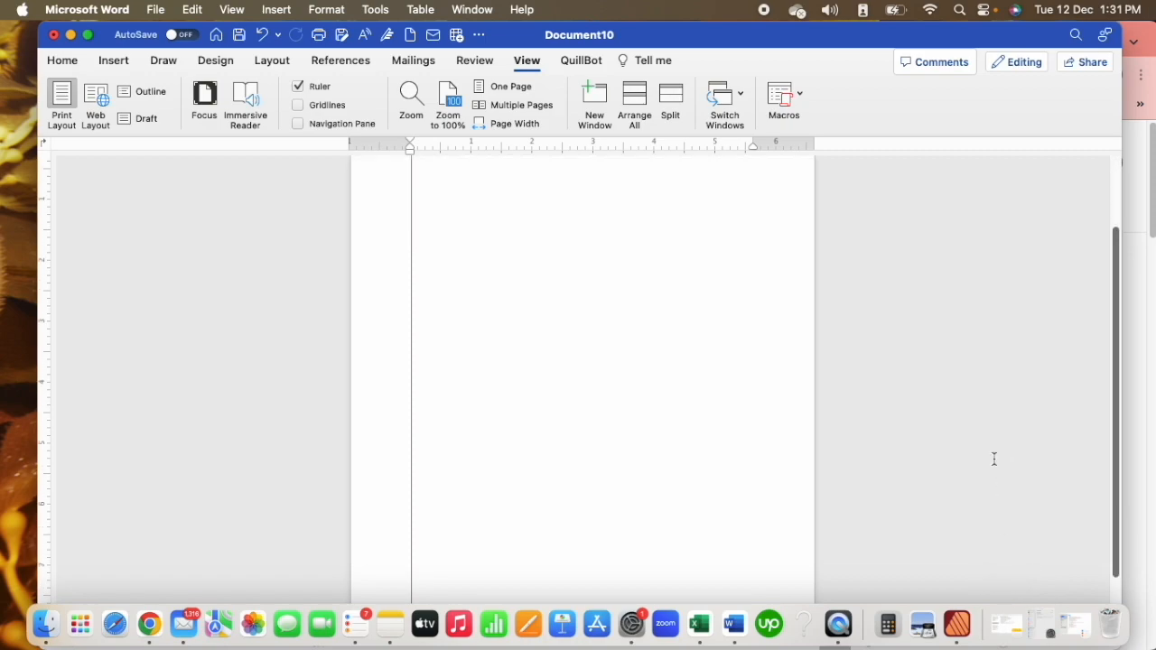
scroll(562, 304, "up", 3)
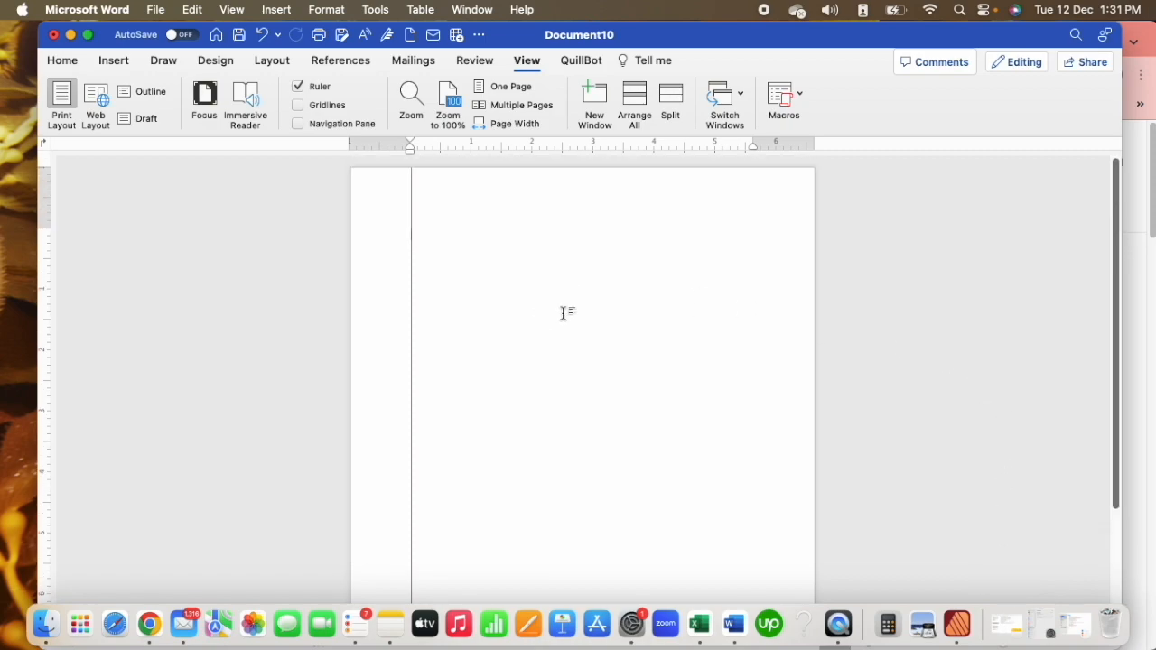
left_click_drag(774, 40, 792, 11)
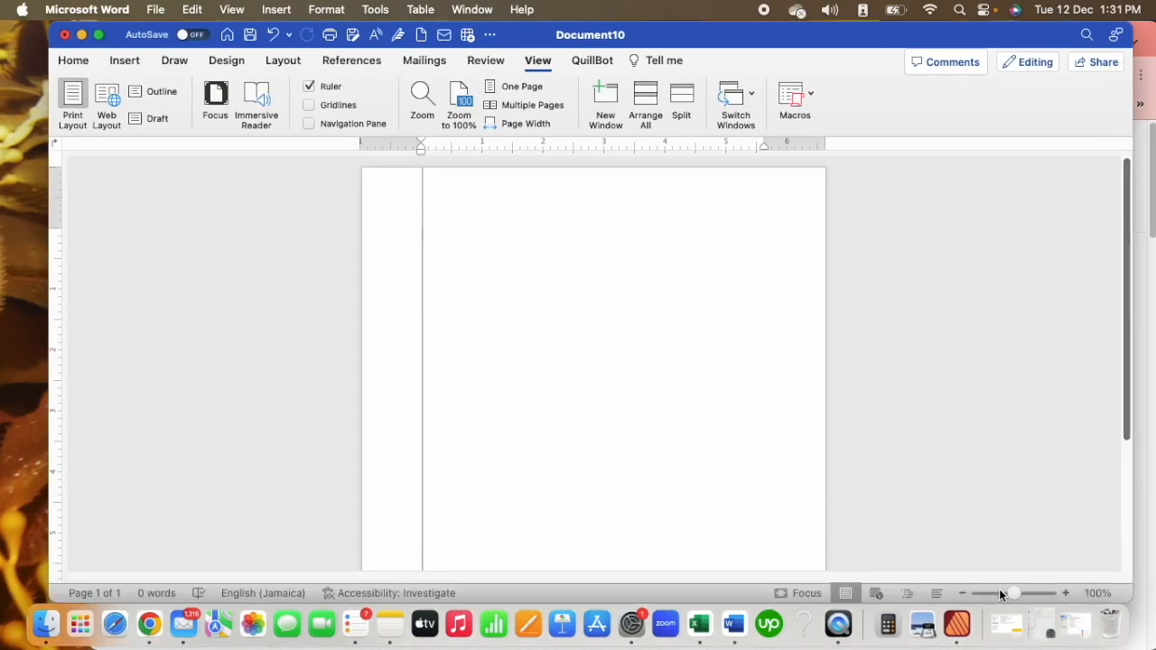
Step: Show the gridlines on the page again
left_click_drag(1018, 593, 1026, 594)
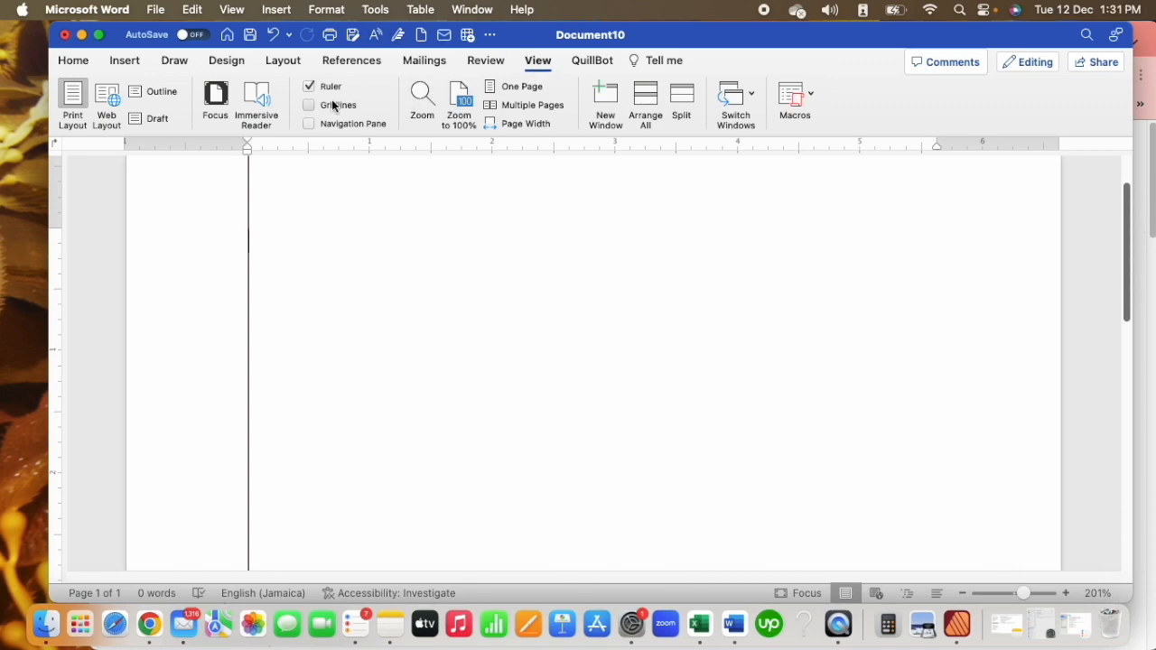
left_click(332, 106)
scroll(325, 277, "up", 2)
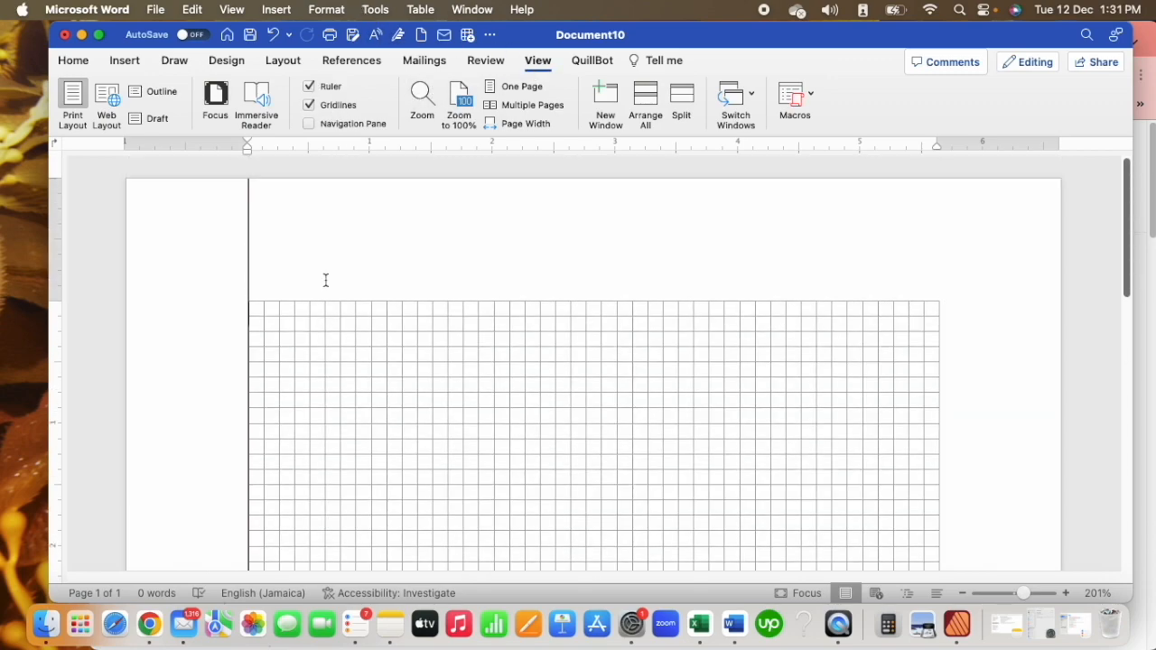
right_click(248, 224)
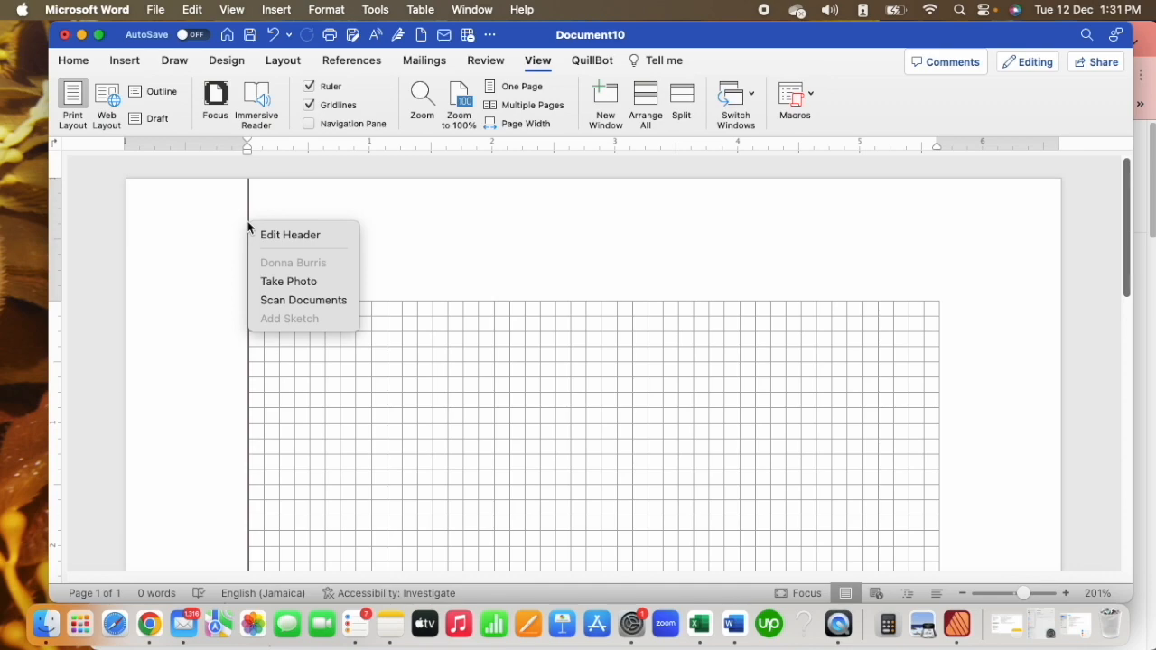
left_click(248, 207)
double_click(248, 207)
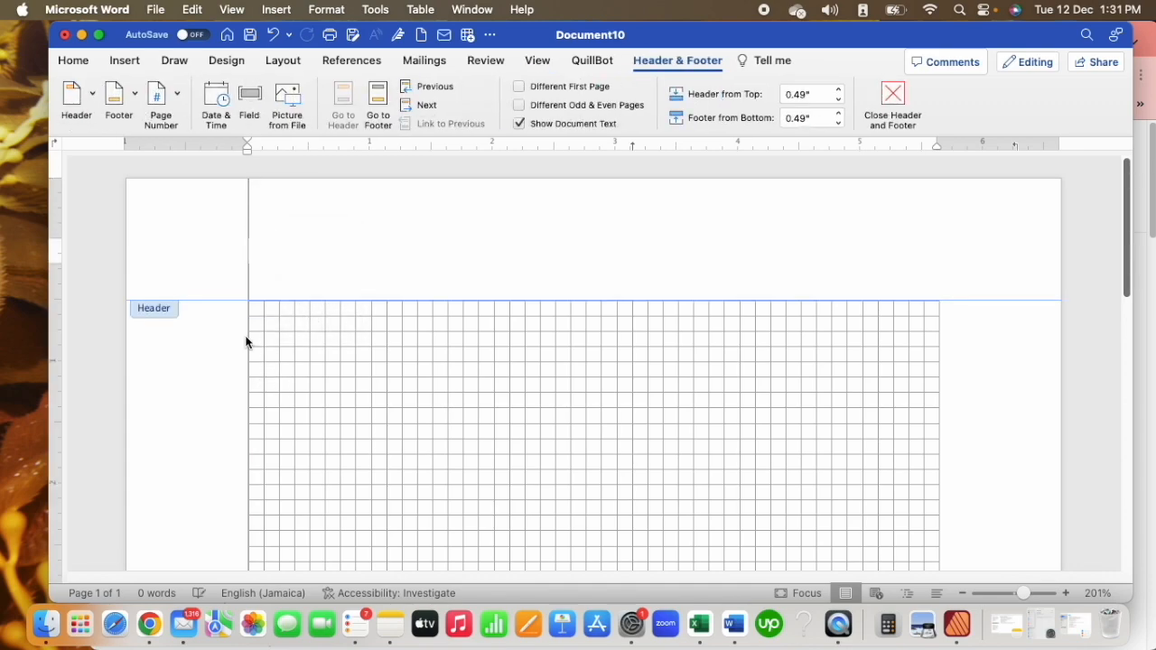
double_click(175, 402)
left_click(247, 370)
left_click(247, 368)
right_click(248, 369)
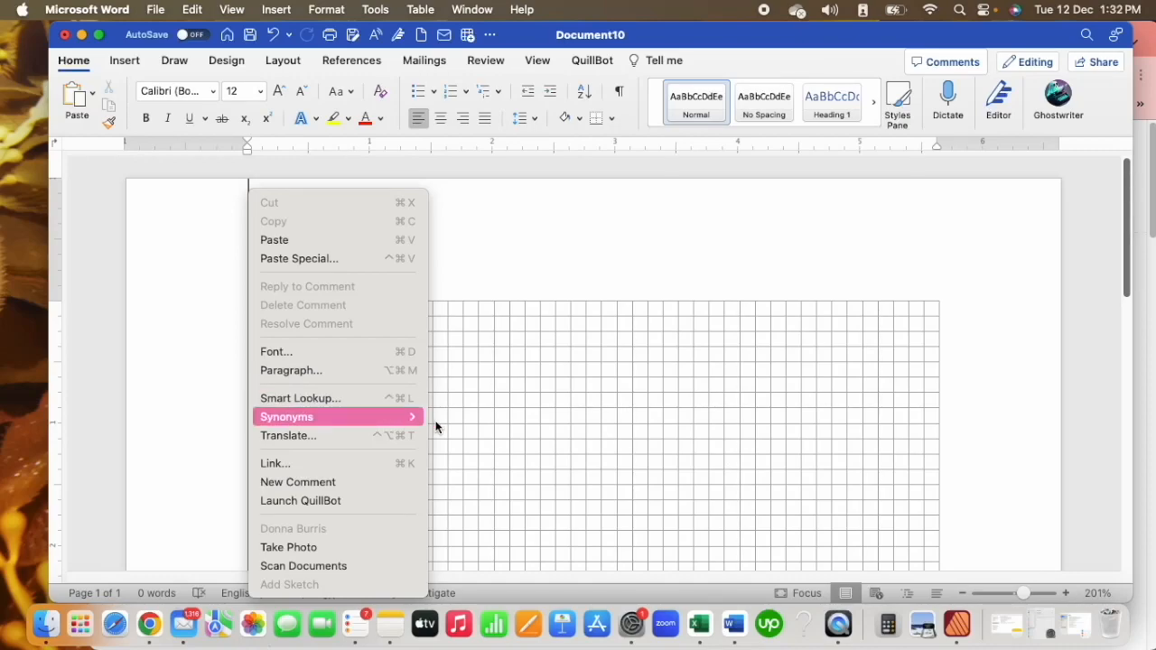
left_click(437, 419)
Step: Copy the vertical line and paste a duplicate beside it
left_click(248, 368)
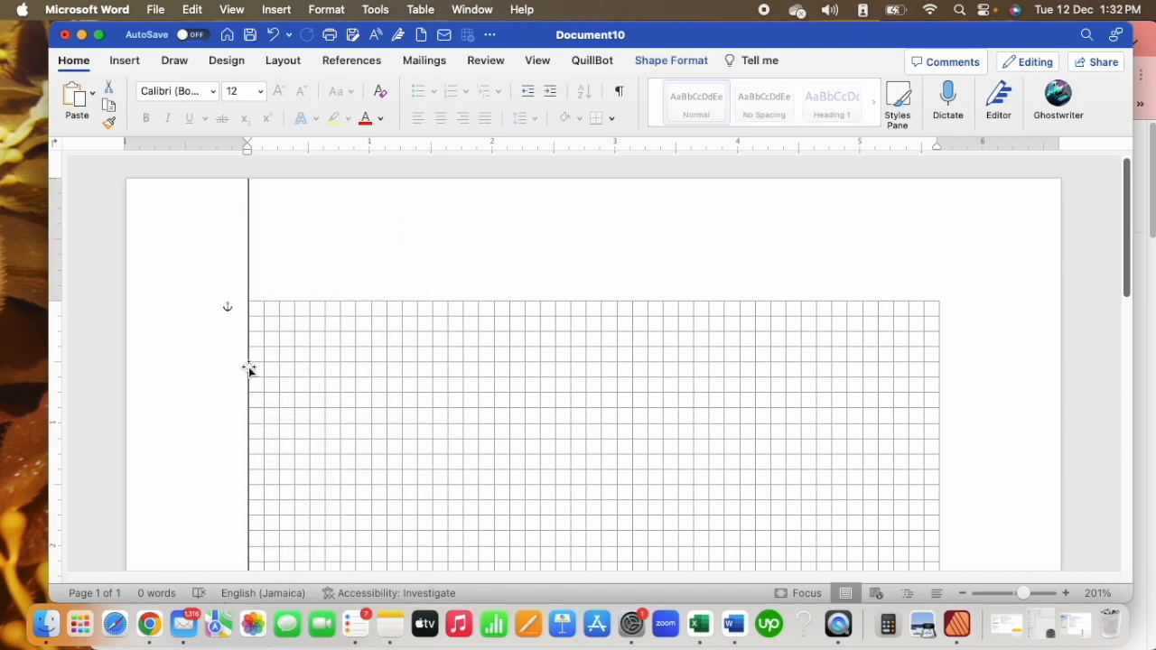
right_click(249, 367)
left_click(276, 222)
key("super+v")
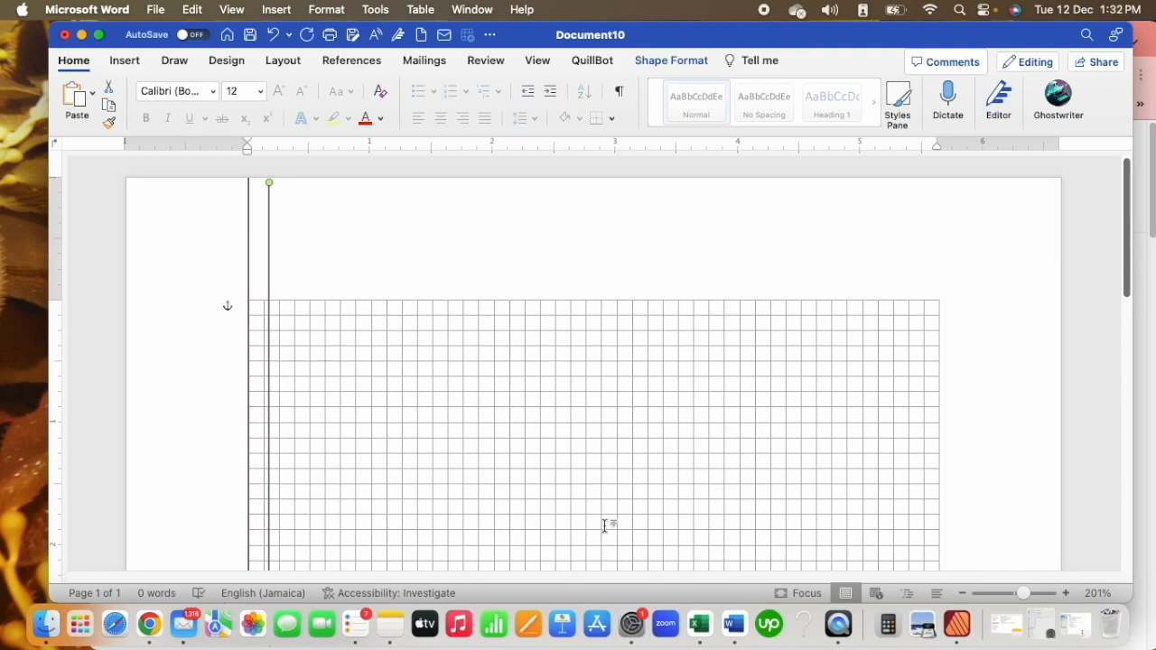
Step: Turn the pasted line horizontal across the lower part of the page by repositioning its endpoints
left_click_drag(1023, 596, 1010, 593)
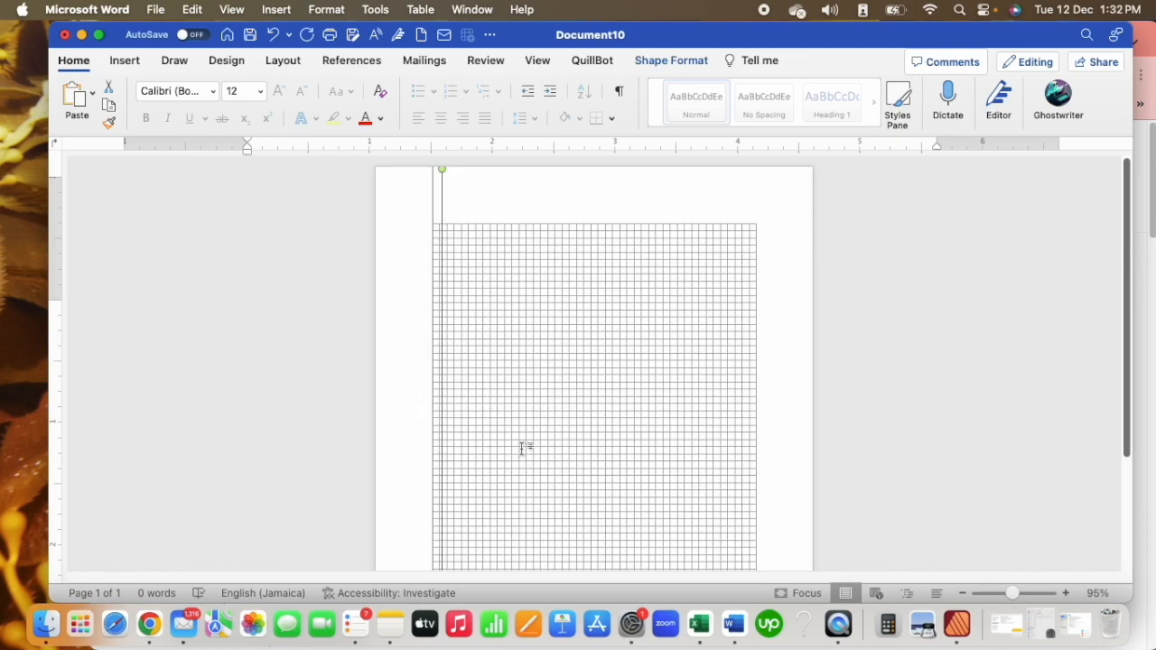
left_click_drag(442, 172, 806, 394)
left_click_drag(533, 524, 510, 402)
mouse_move(783, 273)
left_mouse_down()
mouse_move(807, 461)
mouse_move(812, 449)
left_mouse_up()
key("super+z")
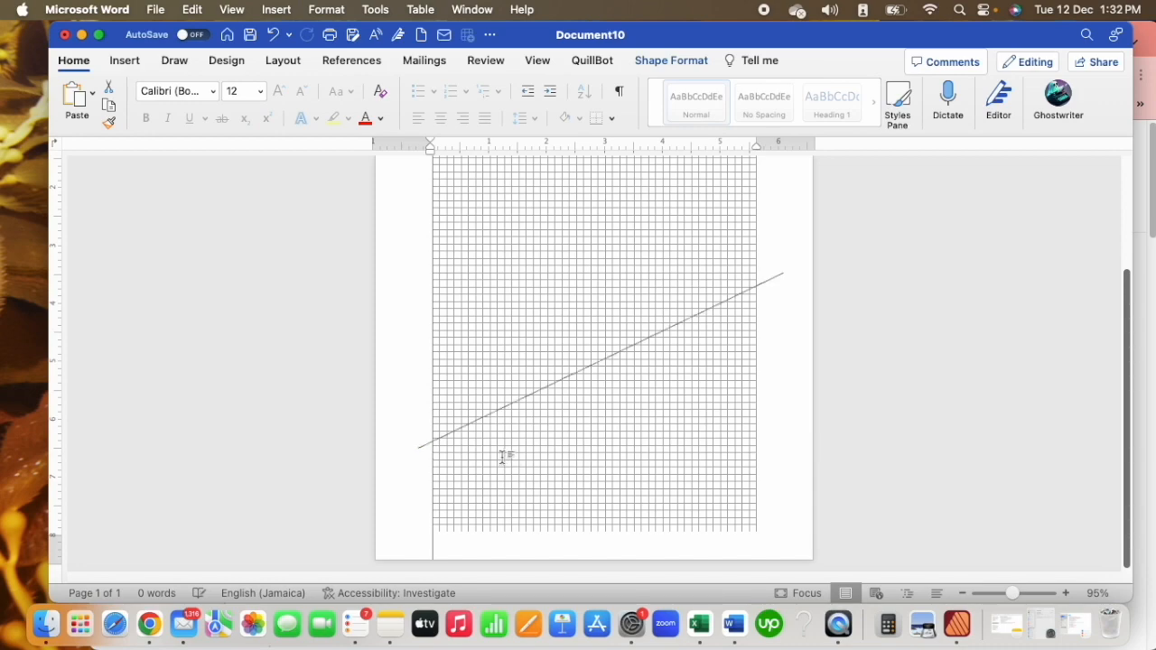
left_click_drag(785, 275, 807, 448)
Step: Move the horizontal line to the bottom edge of the gridlines and stretch it to both side edges of the page
left_click_drag(1014, 593, 1022, 593)
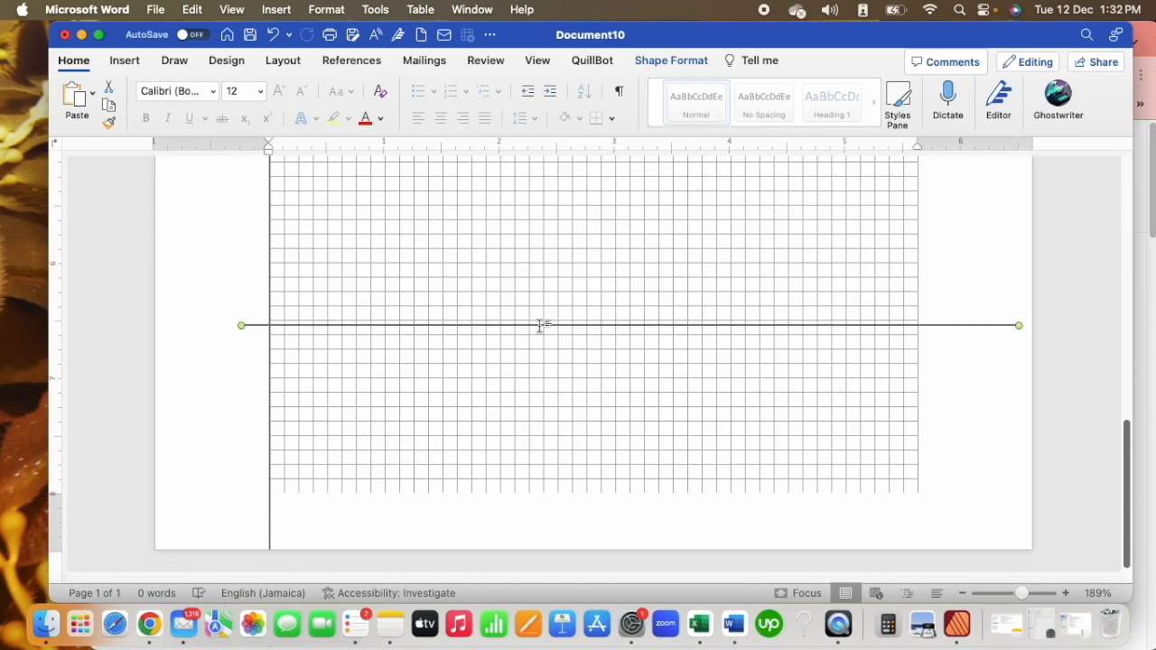
left_click(251, 326)
left_click(258, 326)
left_click_drag(253, 327, 135, 492)
left_click_drag(1005, 489, 1066, 490)
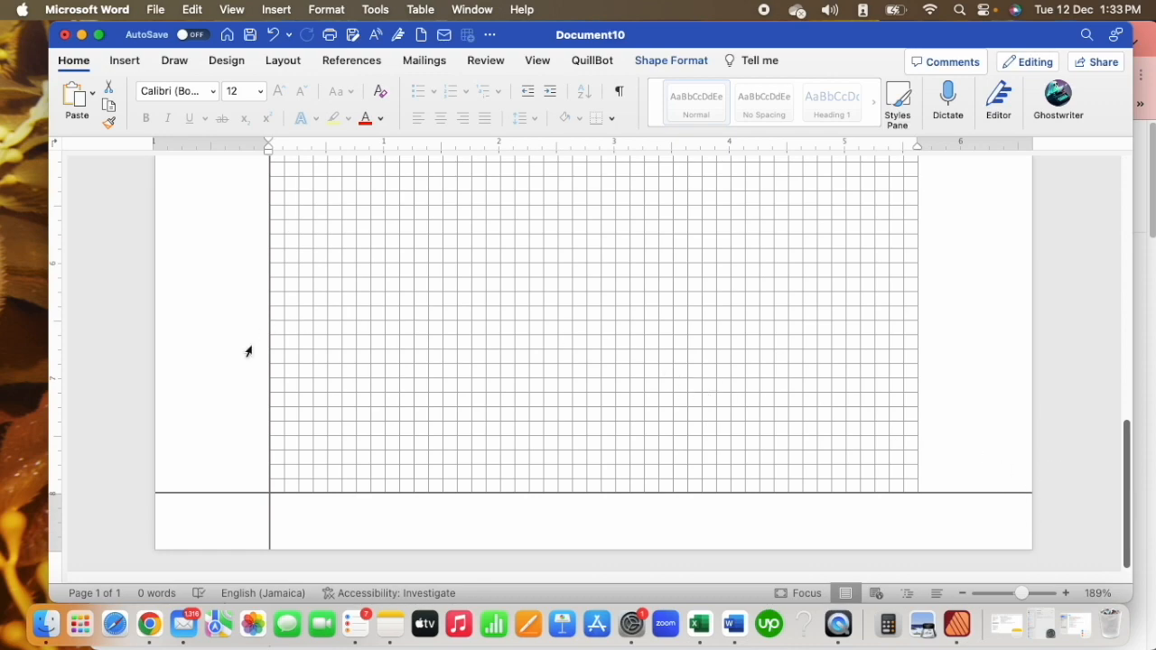
Step: Duplicate the horizontal line at the bottom of the gridlines and place the copy above it at about 7.63" from the top
scroll(456, 354, "up", 5)
scroll(457, 353, "up", 3)
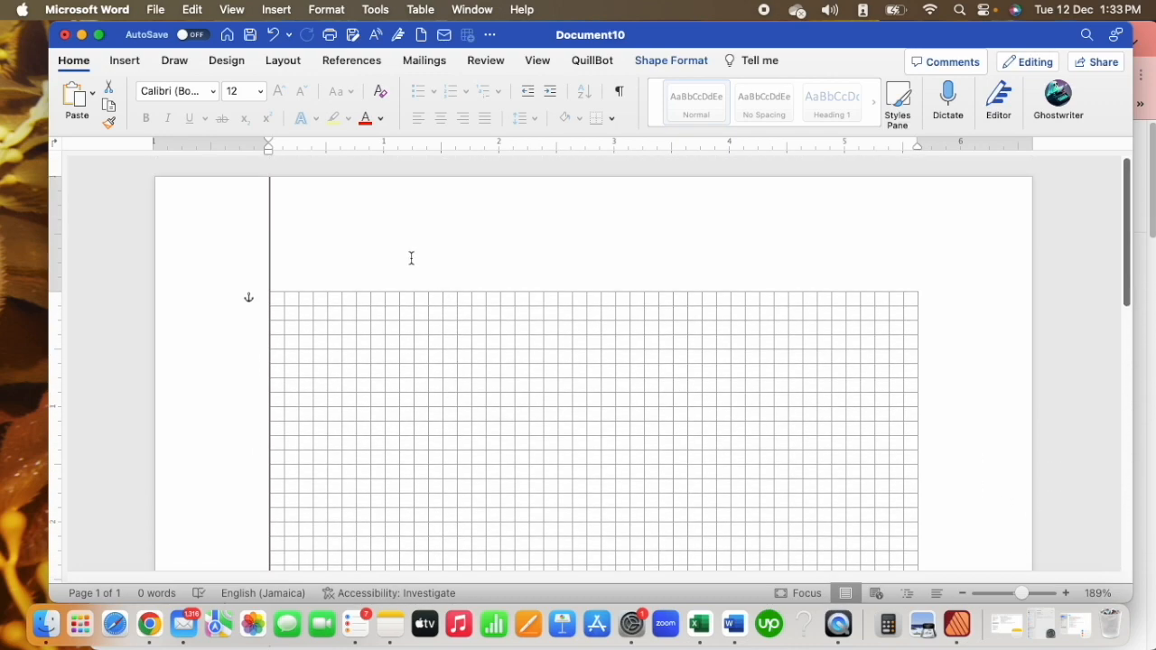
scroll(537, 298, "down", 8)
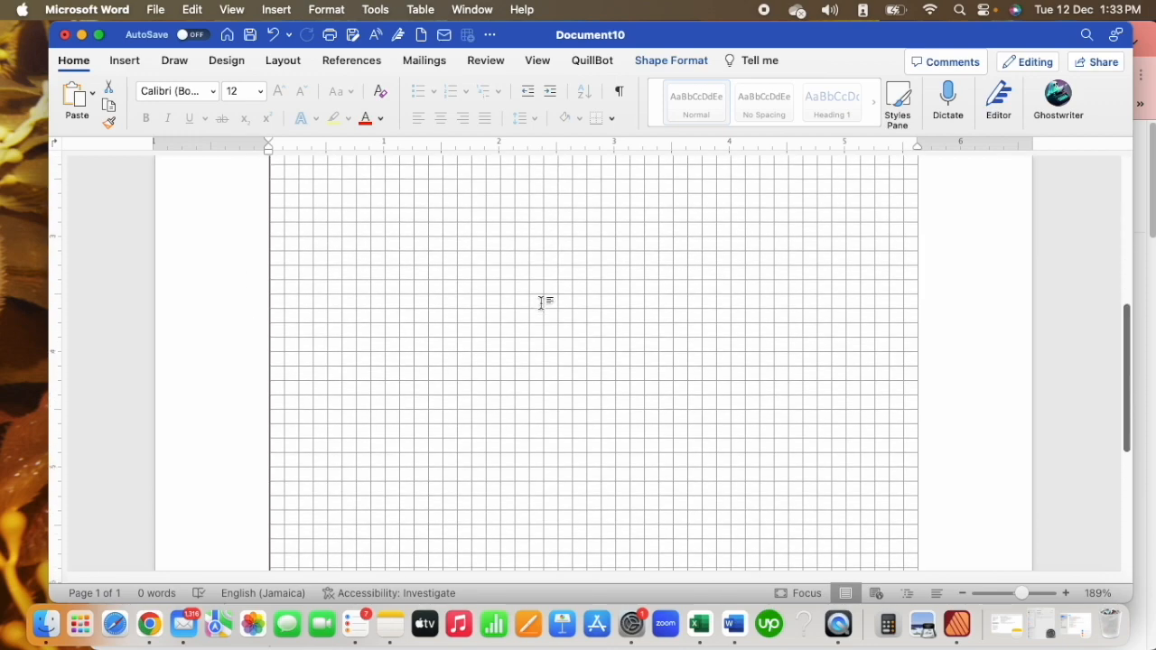
left_click(515, 493)
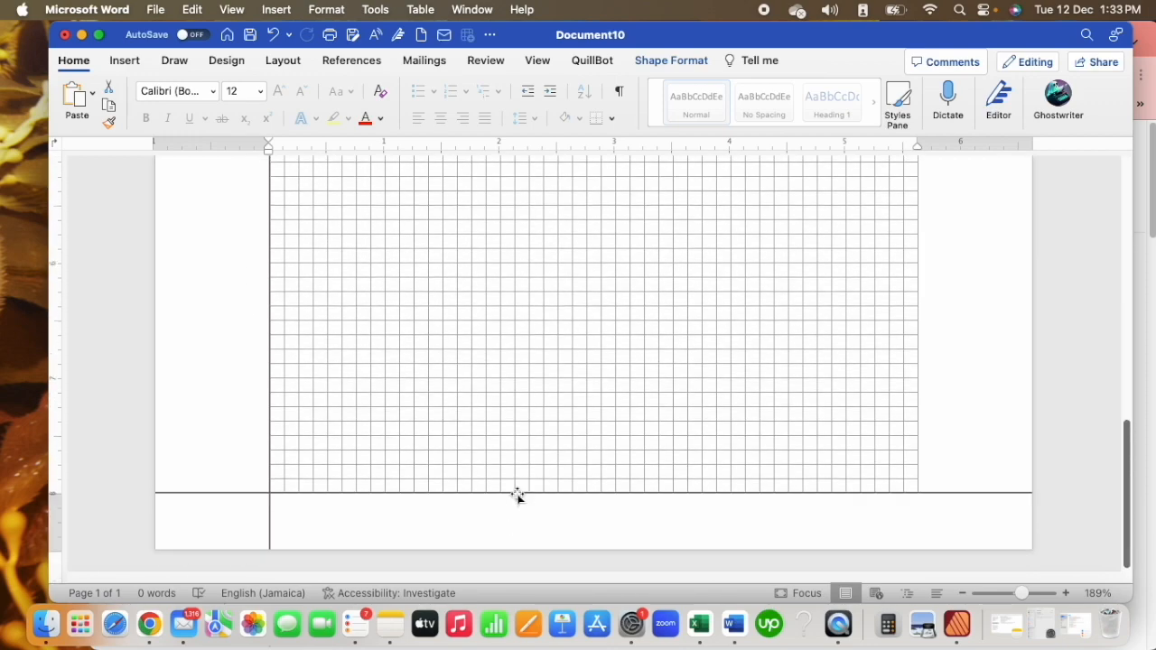
left_click_drag(517, 494, 522, 331)
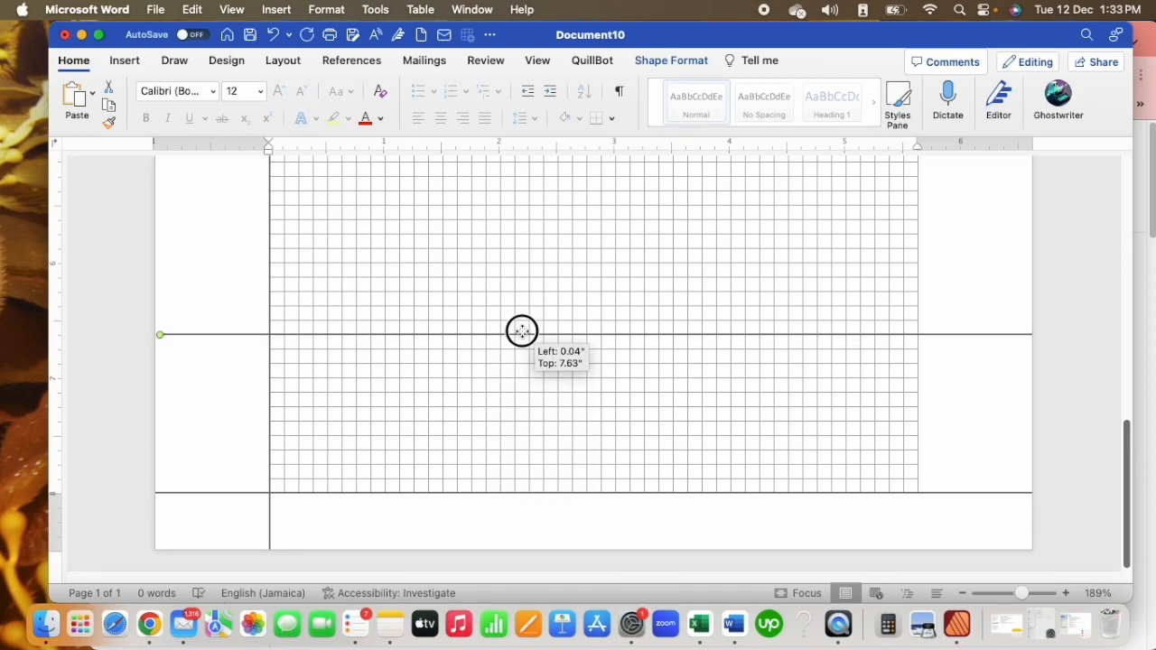
left_click_drag(522, 331, 523, 331)
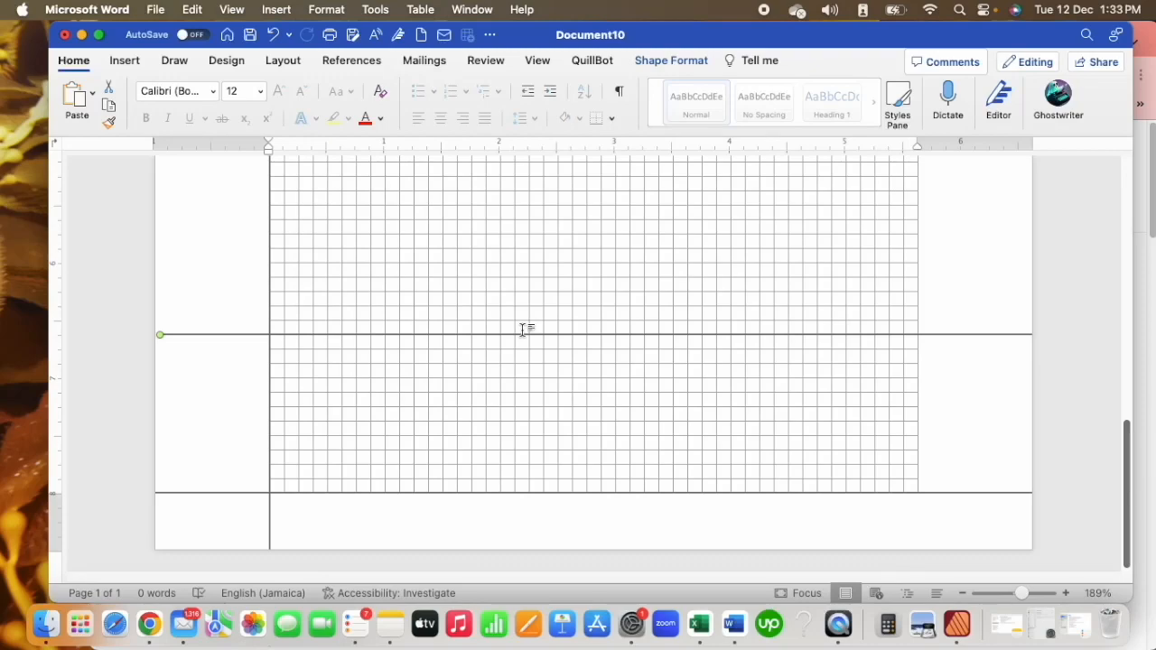
Step: Move the copied horizontal line up to the top edge of the gridlines
scroll(513, 342, "up", 1)
left_click_drag(515, 340, 516, 159)
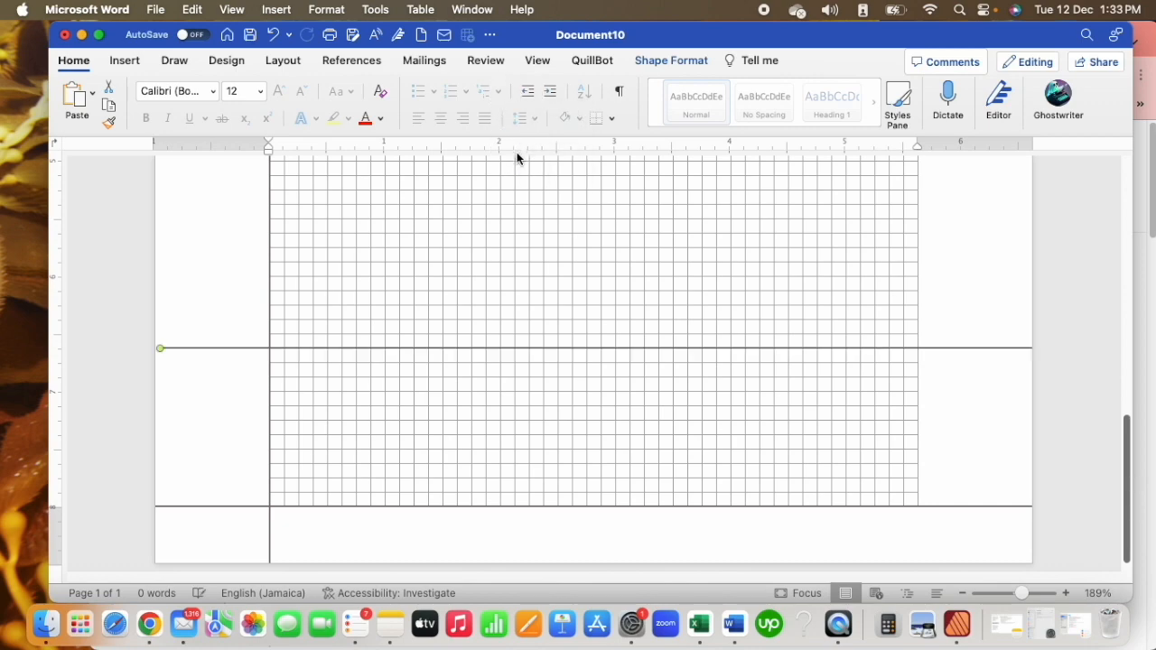
scroll(568, 291, "up", 4)
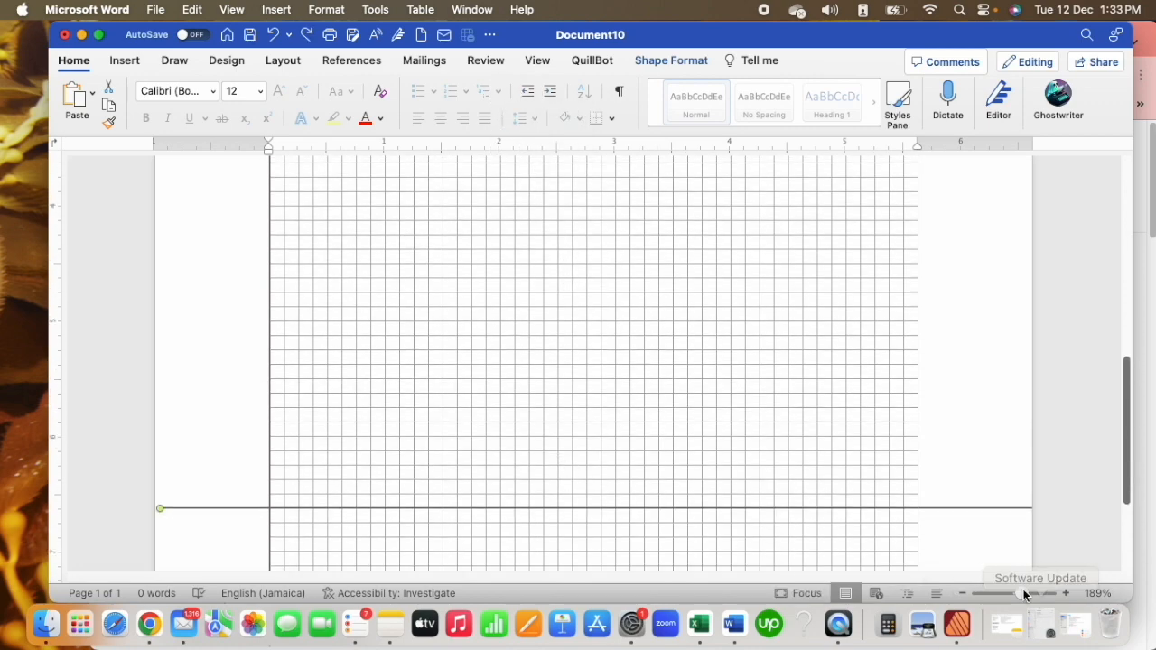
left_click_drag(1025, 593, 1014, 593)
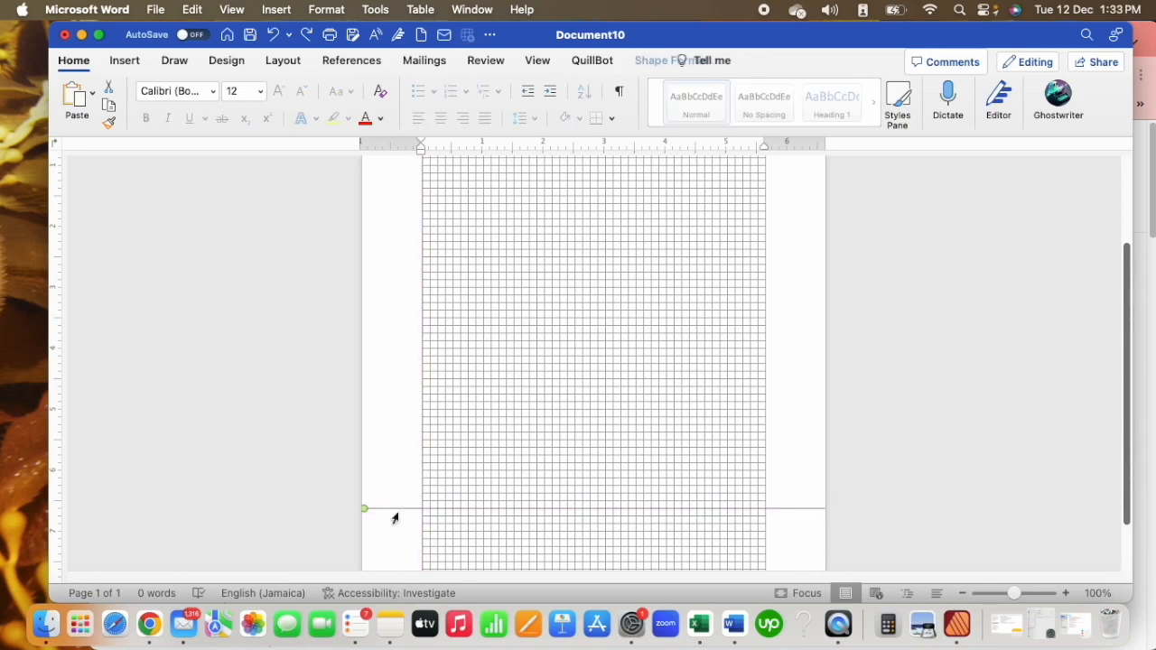
left_click(404, 323)
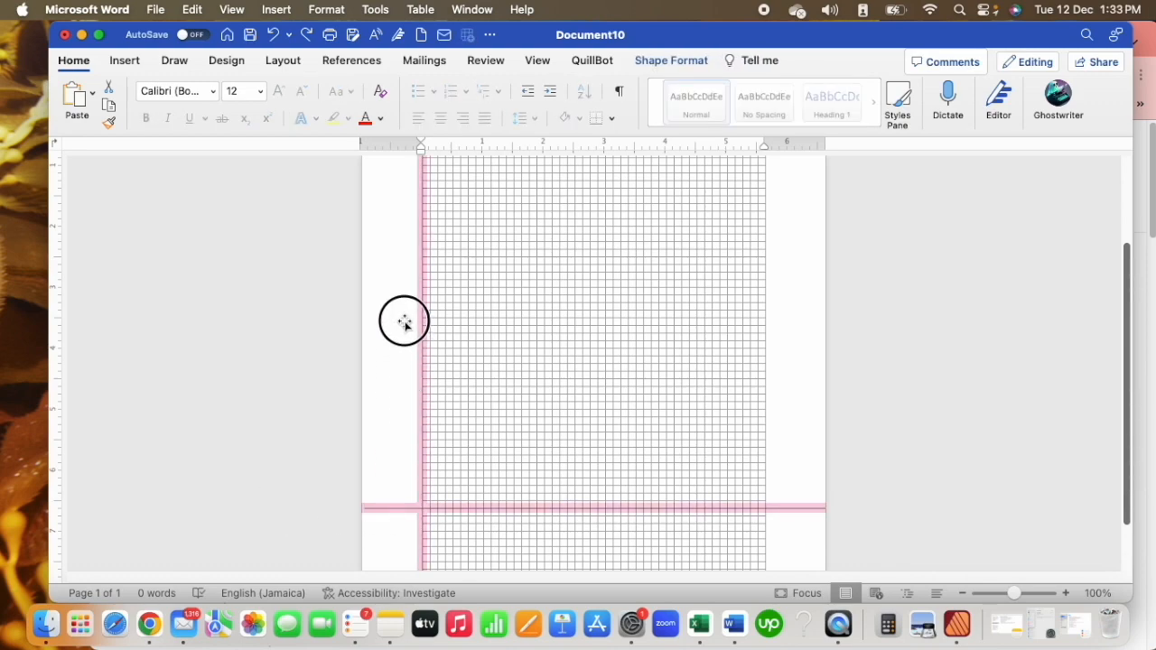
left_click(379, 510)
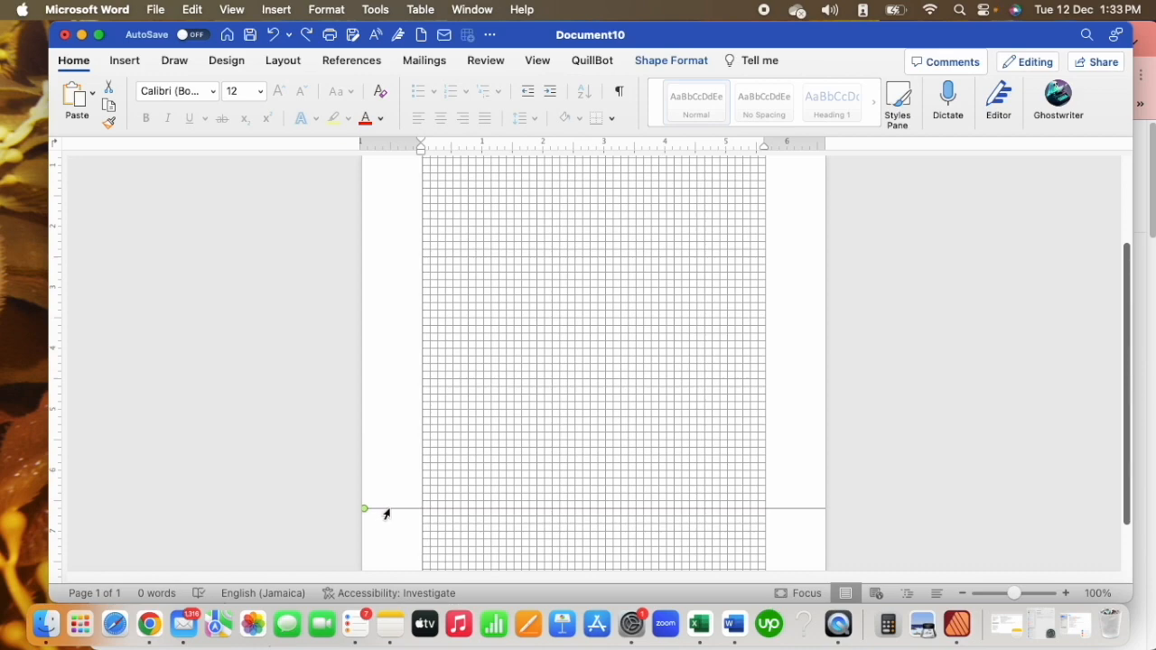
left_click_drag(389, 514, 406, 228)
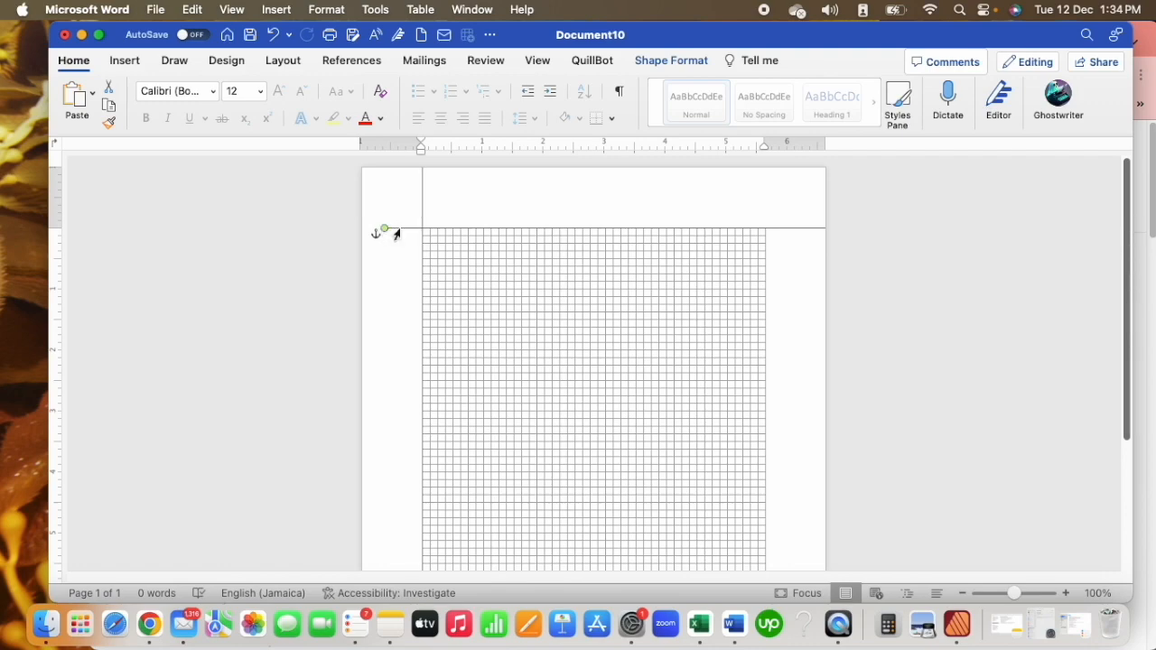
Step: Try to bring the upper horizontal line's left end out to the left edge of the page
left_click_drag(398, 231, 373, 230)
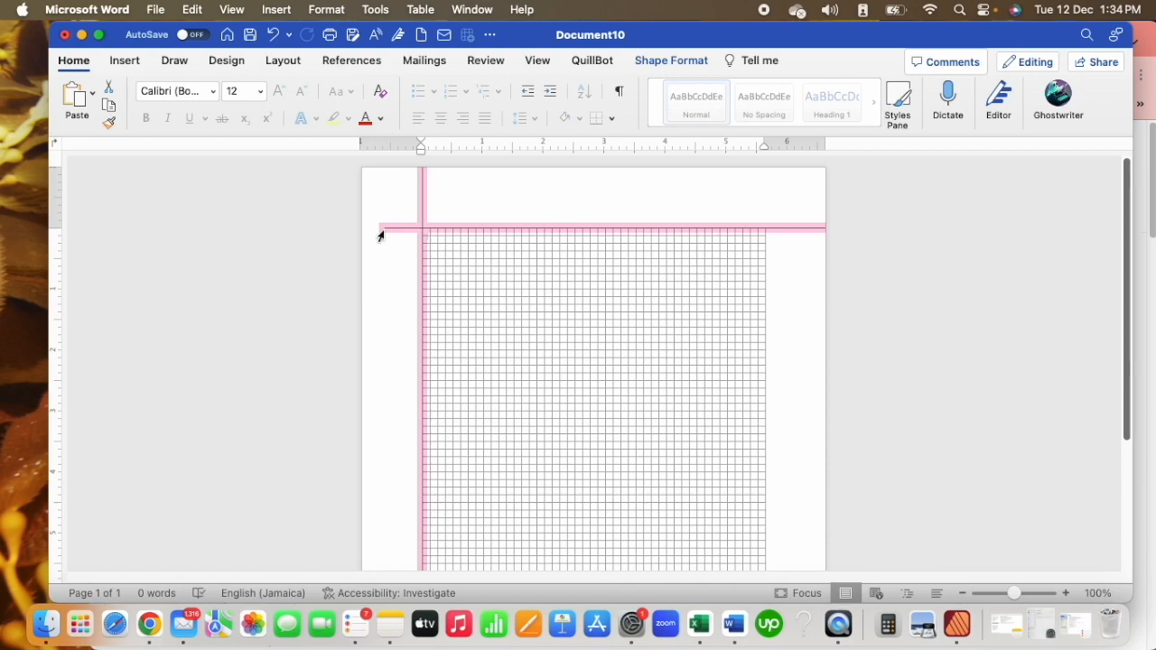
left_click(400, 255)
left_click(454, 235)
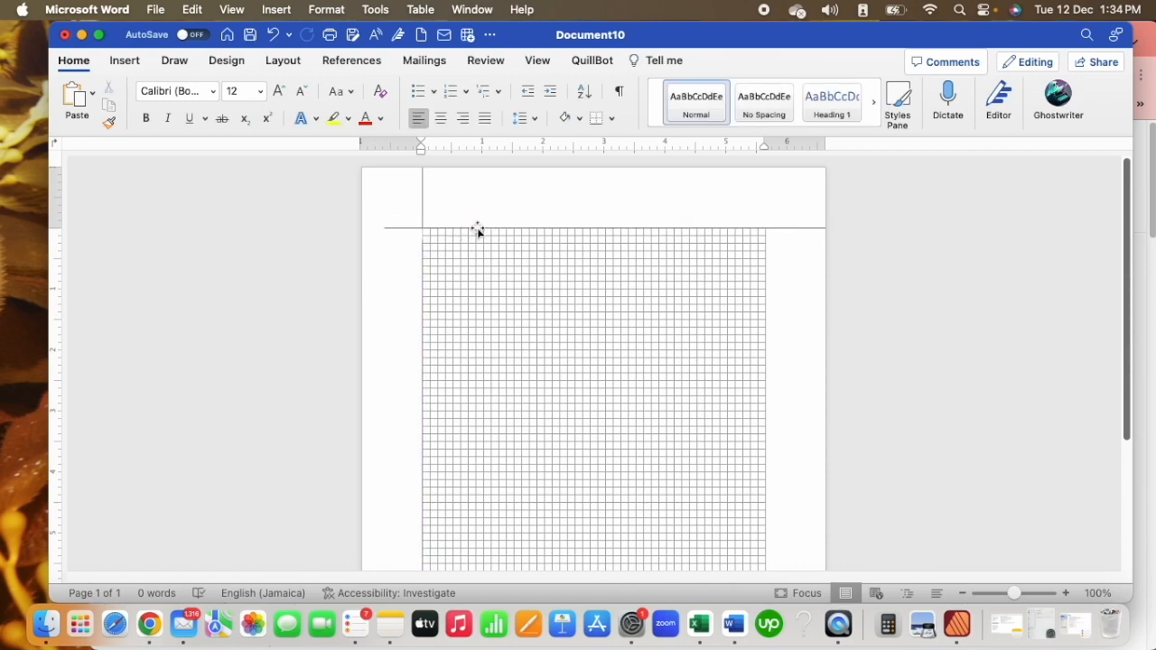
mouse_move(455, 228)
left_mouse_down()
mouse_move(374, 228)
mouse_move(384, 248)
left_mouse_up()
left_click(502, 237)
Step: Adjust the upper horizontal line so that it spans the page from its left edge to its right edge
left_click_drag(1015, 594, 1025, 593)
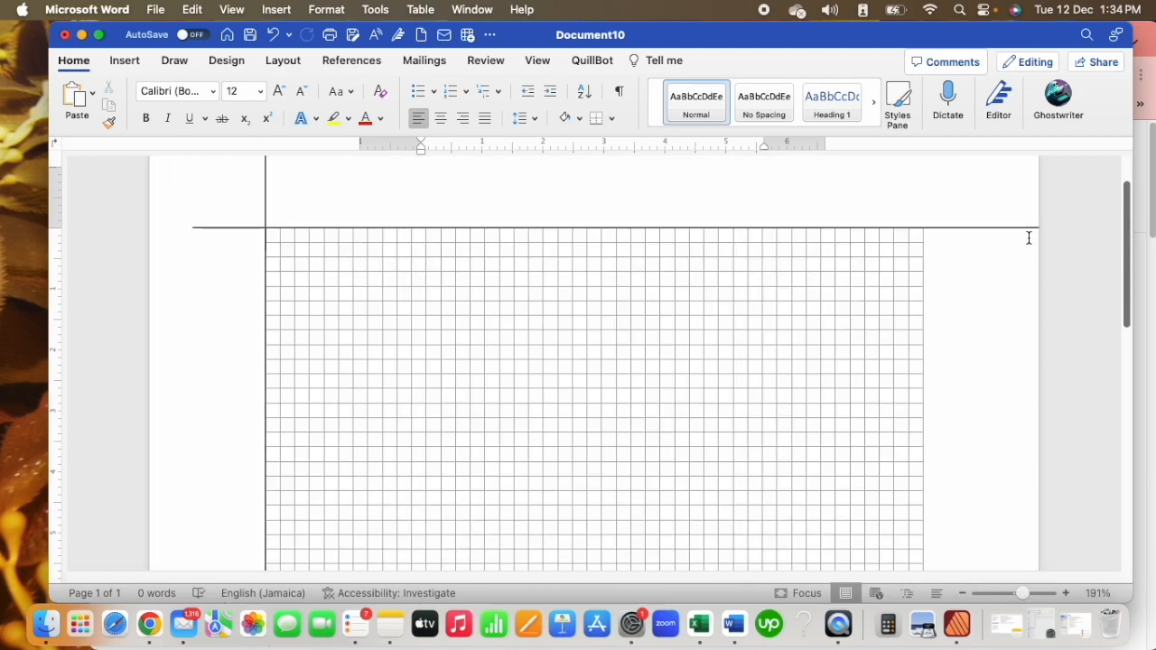
left_click(1024, 229)
left_click(1023, 233)
left_click_drag(1024, 229, 979, 232)
left_click(1063, 320)
Step: Duplicate the upper horizontal line and place the copy two grid rows below it, spanning the full page width
left_click(423, 247)
left_click(179, 246)
key("super+d")
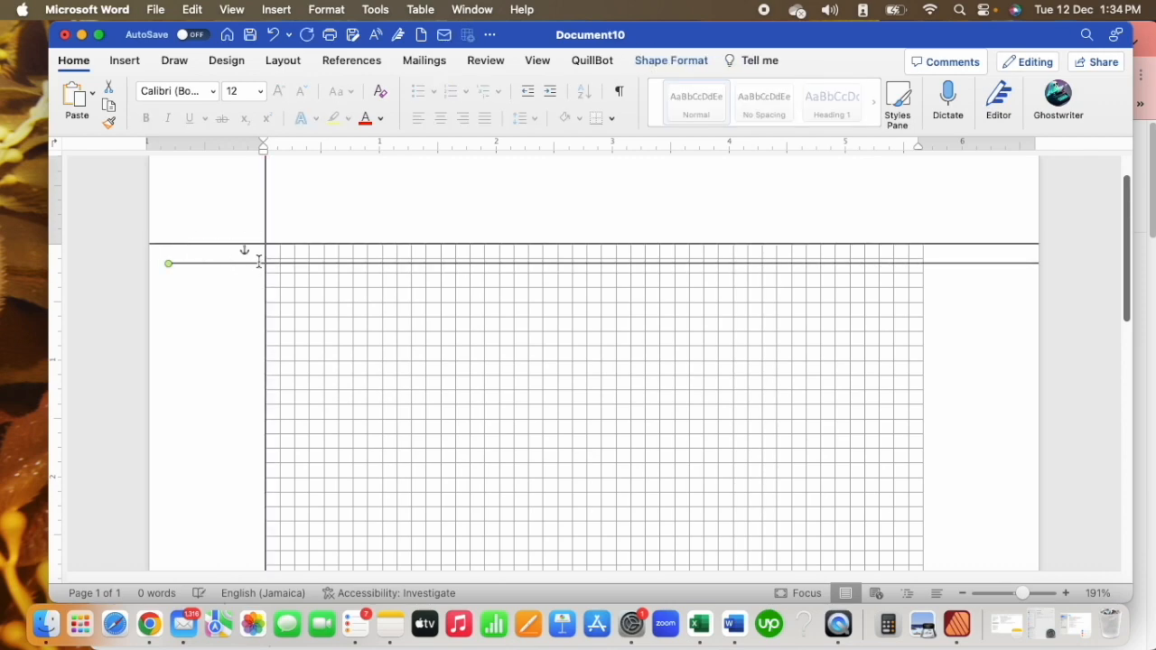
left_click_drag(259, 266, 237, 269)
left_click(119, 227)
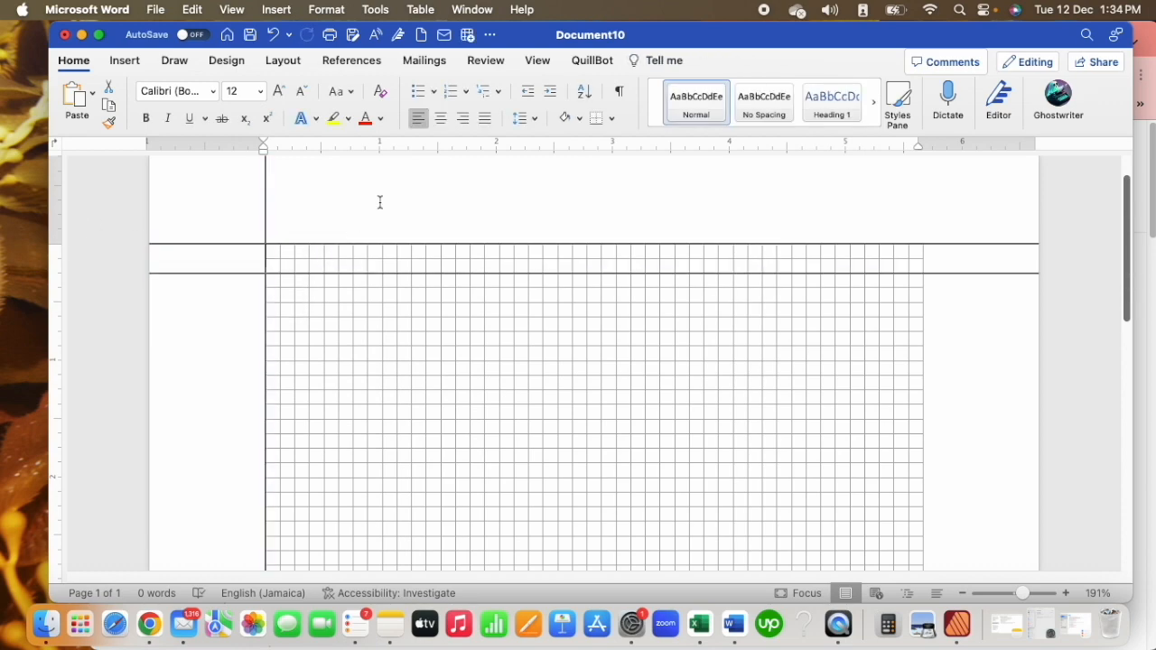
Step: Add two more copies of the horizontal line below the existing two, spacing each copy two grid rows apart
left_click(393, 245)
key("super+v")
left_click_drag(394, 260, 356, 305)
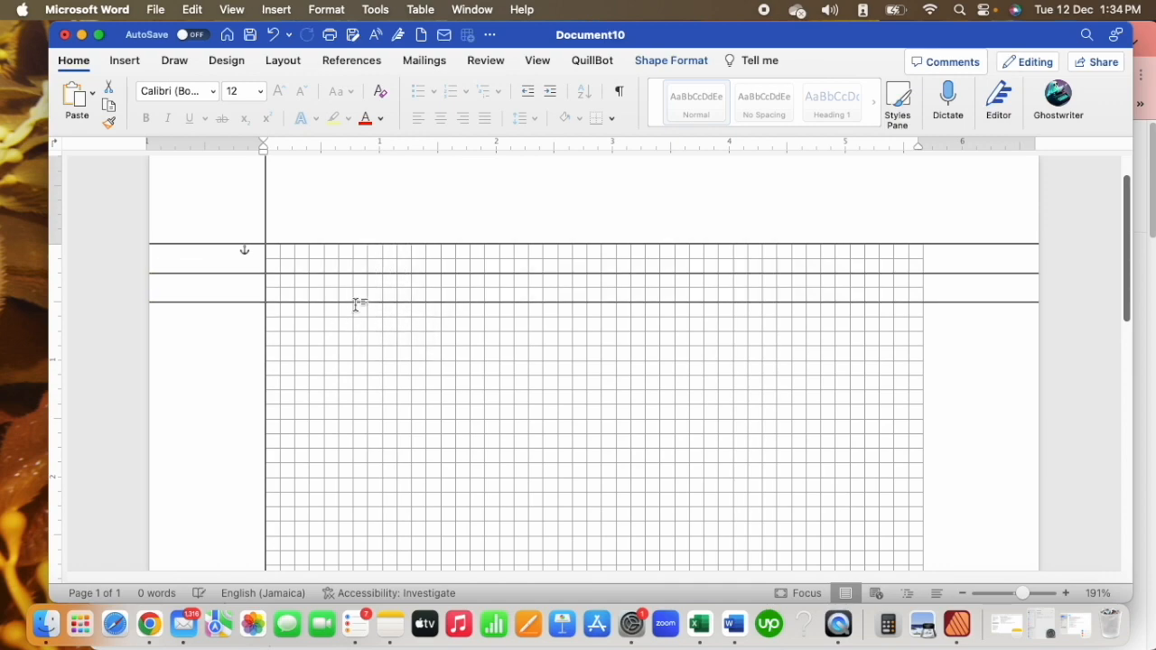
key("super+v")
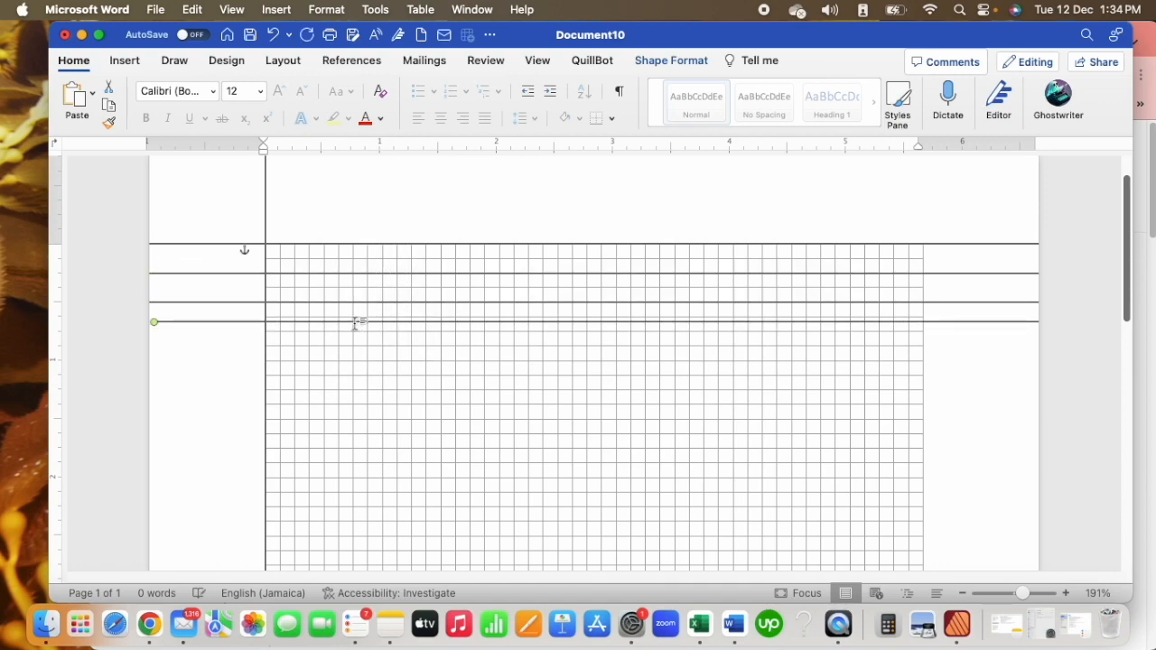
left_click_drag(356, 324, 337, 335)
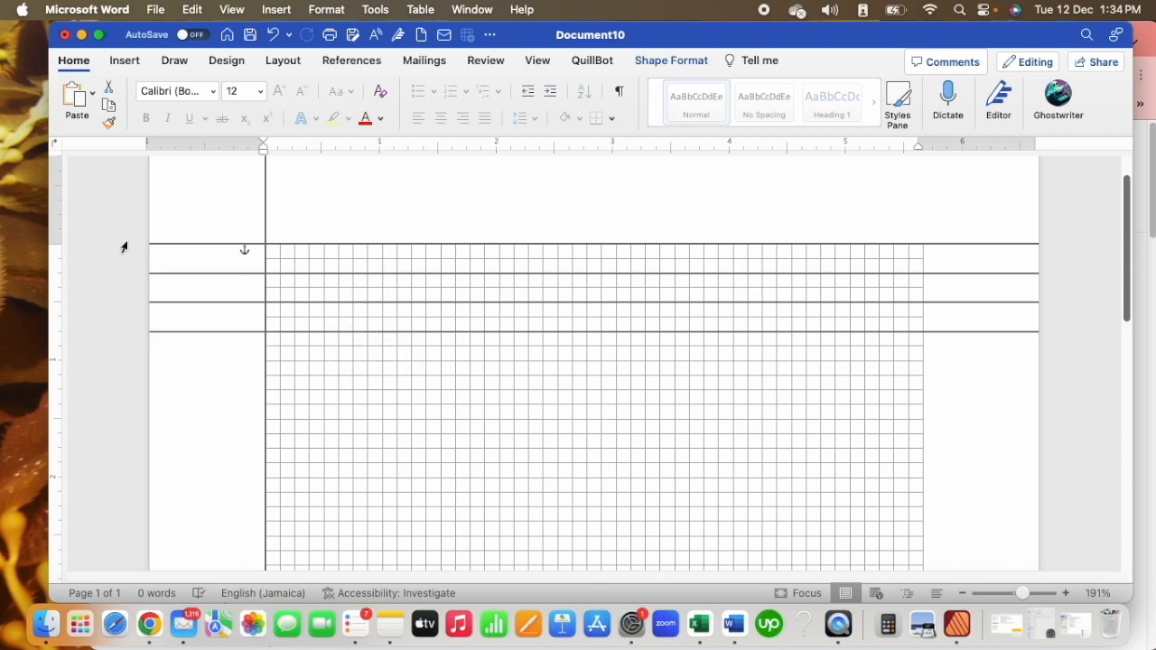
Step: Try to select the upper horizontal lines together as a group
left_click(175, 246)
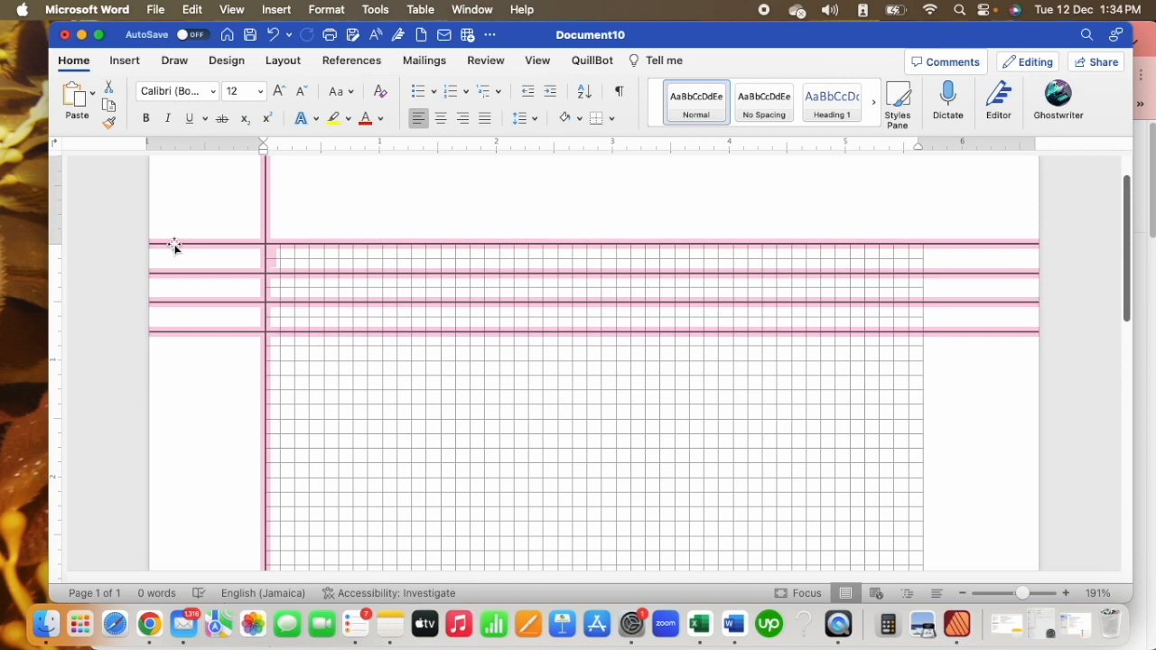
left_click(211, 244)
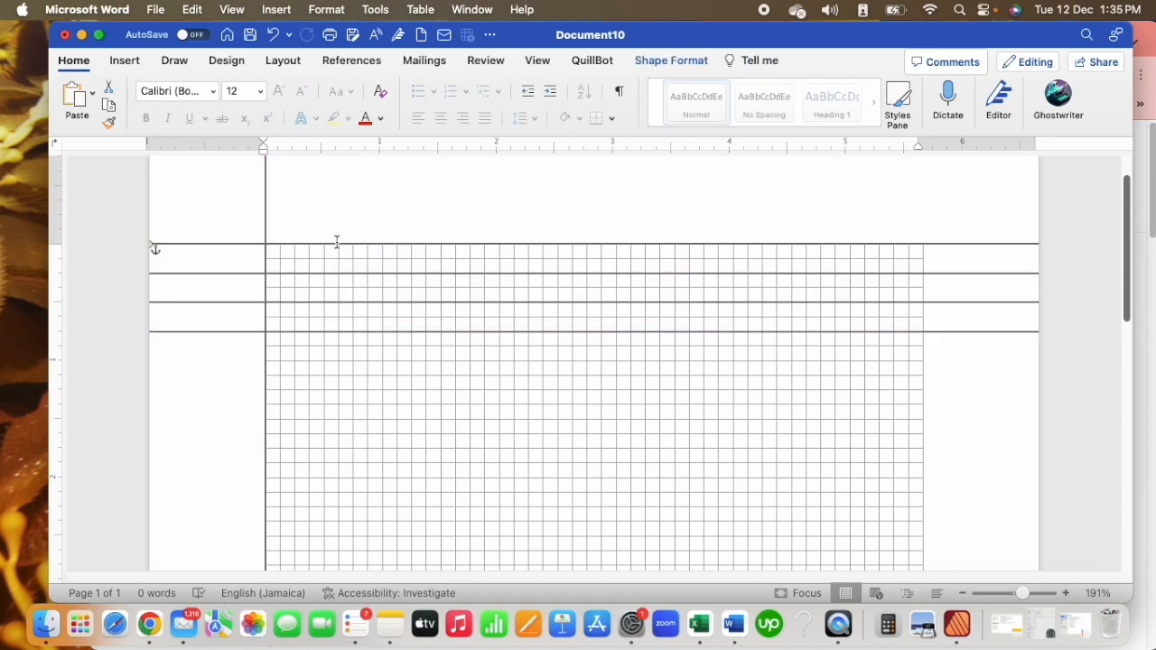
left_click(338, 245)
left_click(326, 273)
left_click(307, 302)
left_click(307, 302)
left_click_drag(173, 284, 168, 225)
left_click(390, 199)
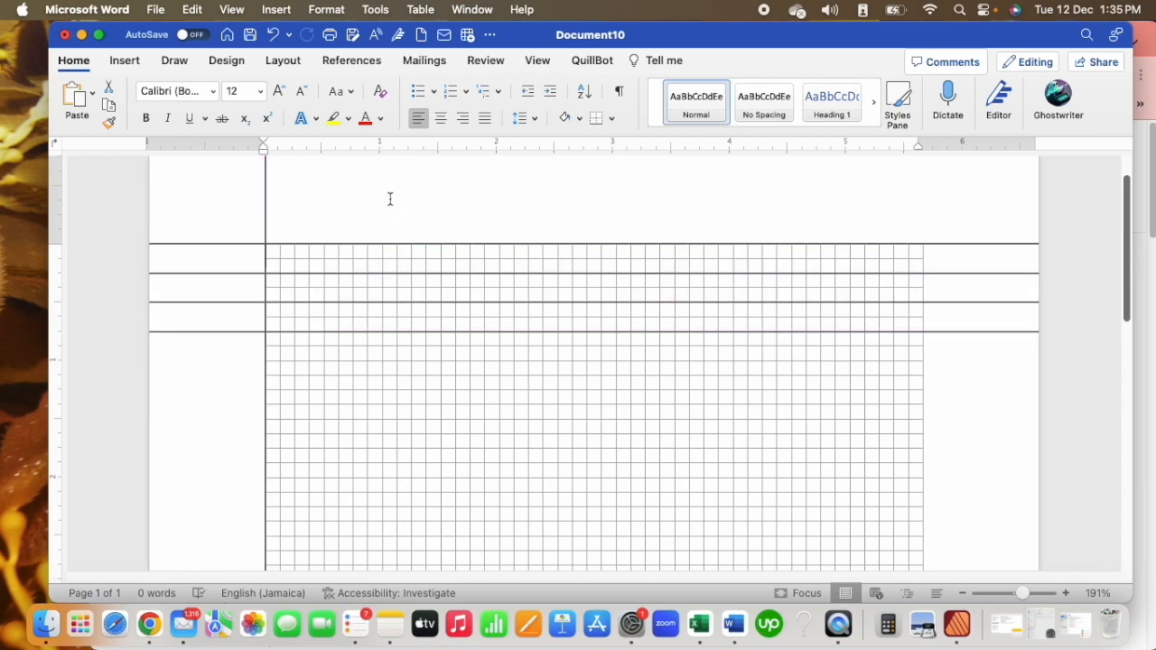
Step: Try to select the lower horizontal lines together, and undo the accidental changes to the lines
left_click(202, 324)
left_click(220, 333)
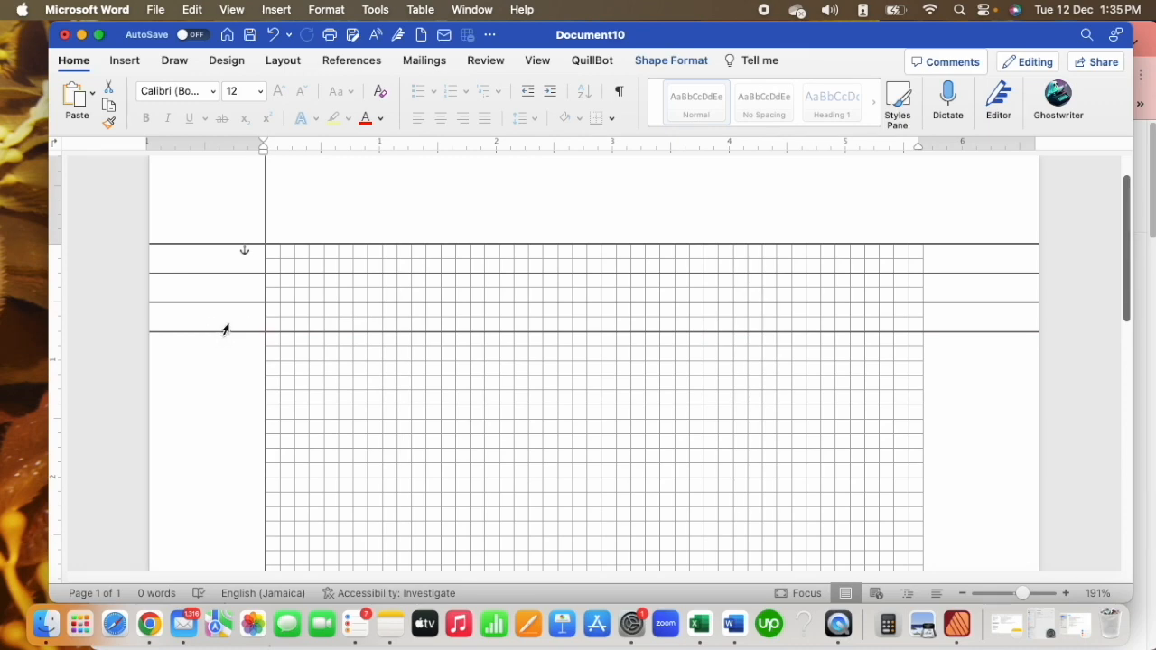
left_click(237, 302)
left_click(200, 371)
left_click(225, 333)
left_click(298, 271)
key("super+z")
left_click_drag(296, 244, 238, 437)
key("super+z")
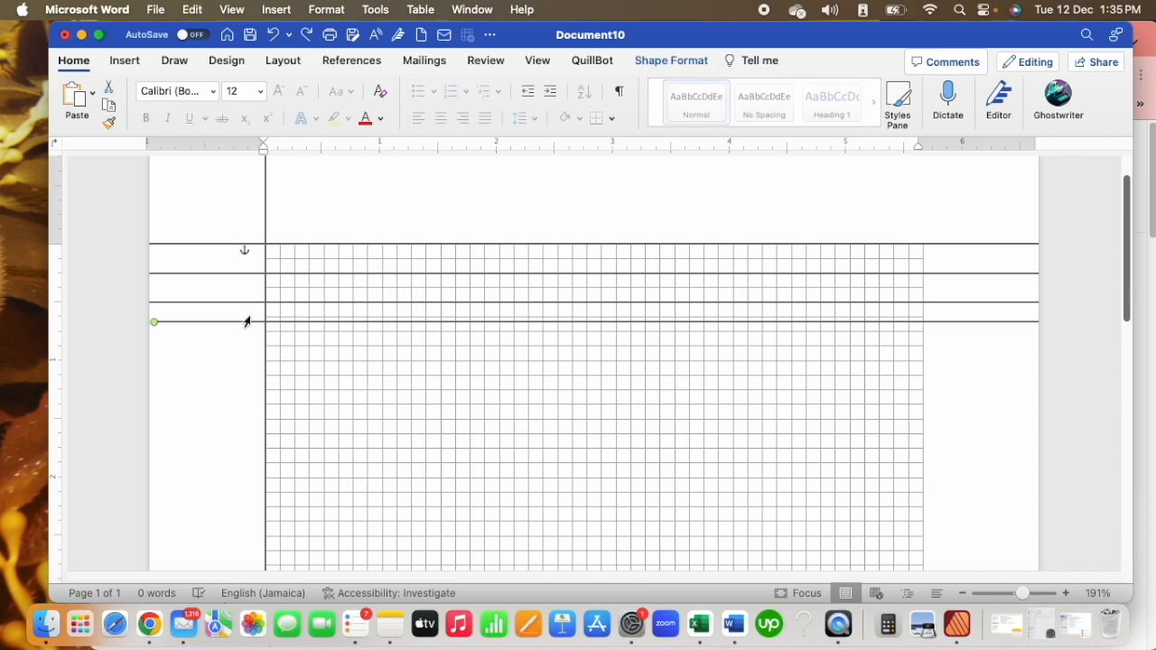
Step: Align the fourth horizontal line two grid rows below the third, and continue duplicating lines downward at the same two-row spacing
left_click_drag(249, 322, 237, 336)
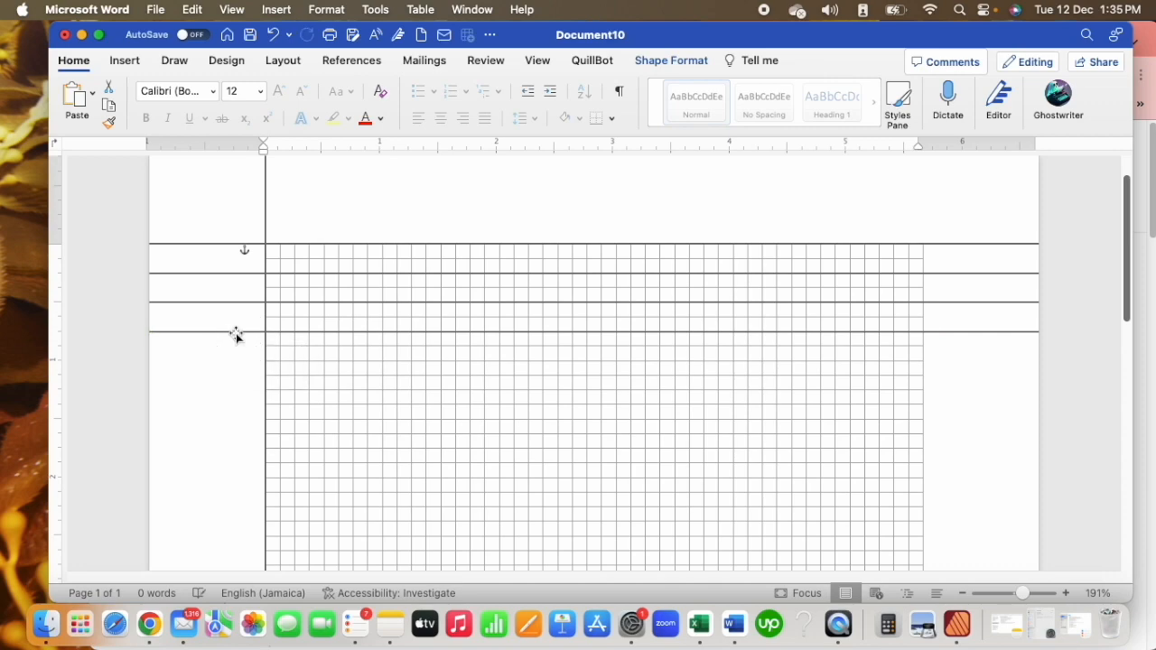
key("super+d")
left_click_drag(246, 354, 232, 366)
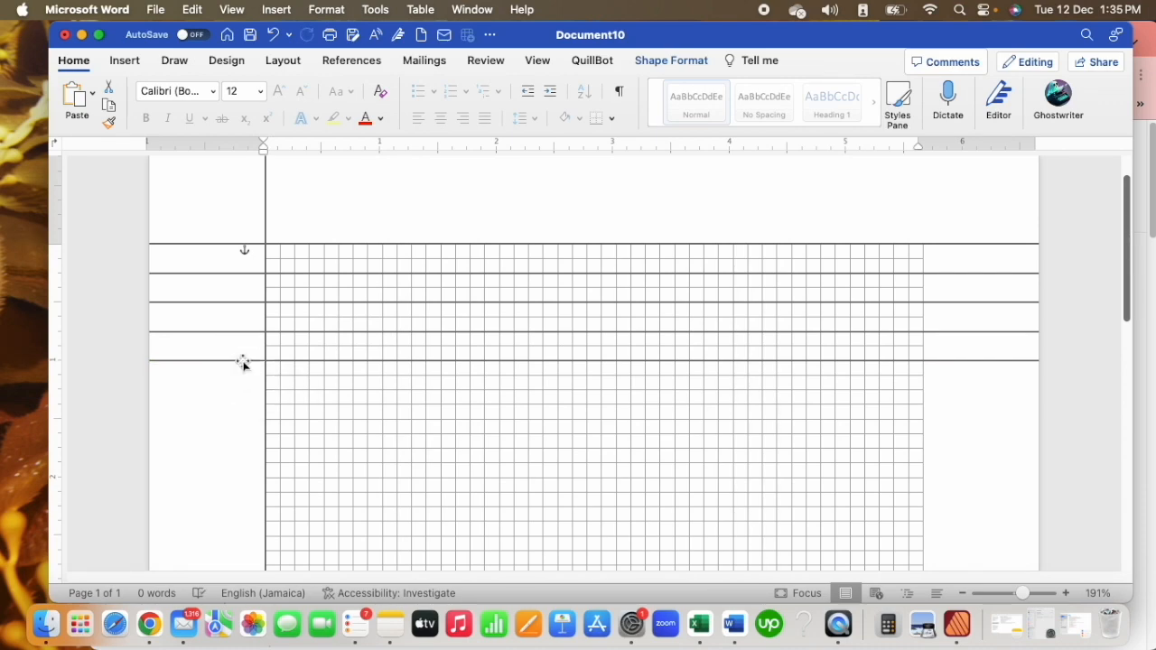
left_click_drag(242, 363, 224, 394)
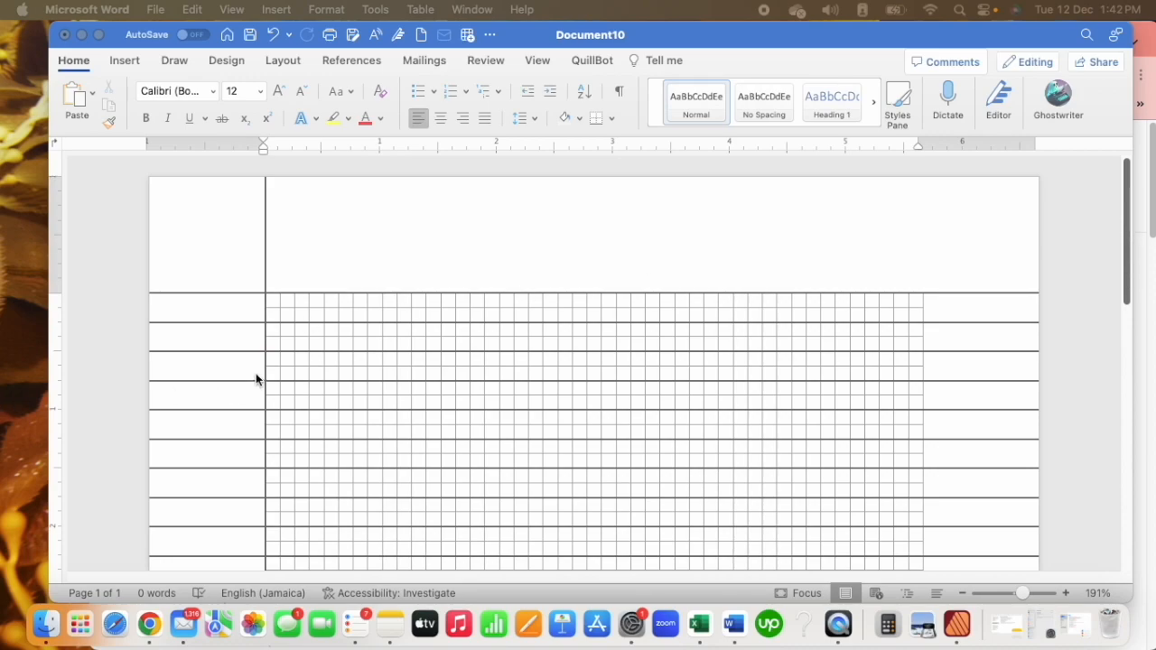
Step: Hide the gridlines and check the complete lined page from its top edge to its bottom edge
scroll(257, 374, "down", 10)
scroll(272, 378, "up", 10)
left_click(540, 60)
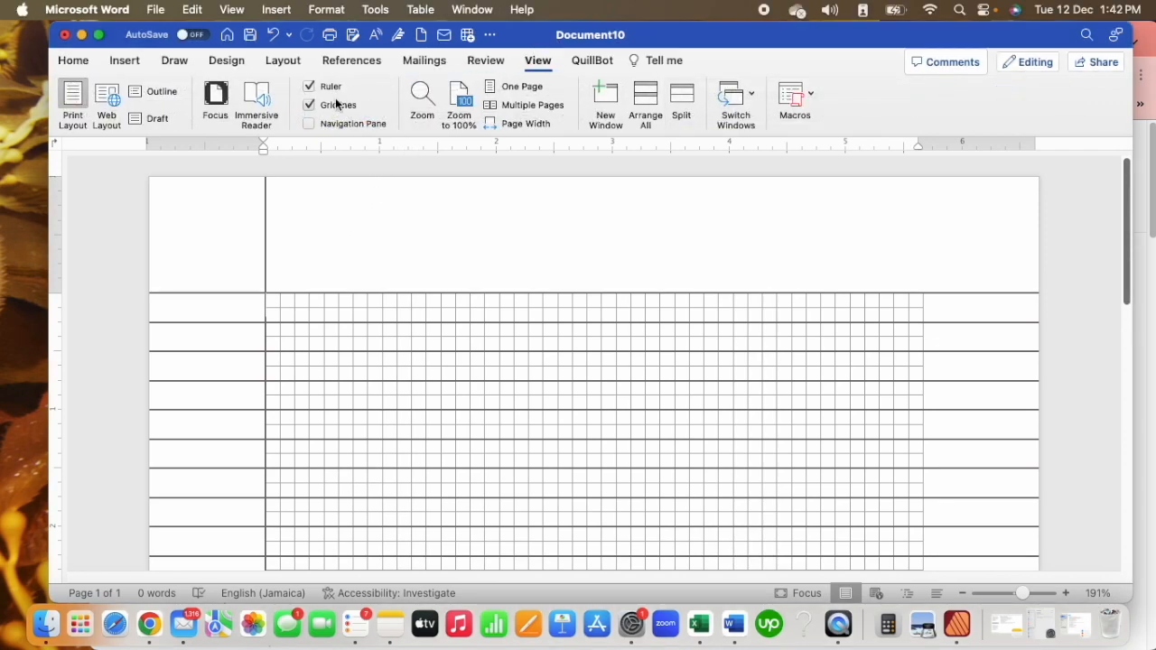
left_click(310, 104)
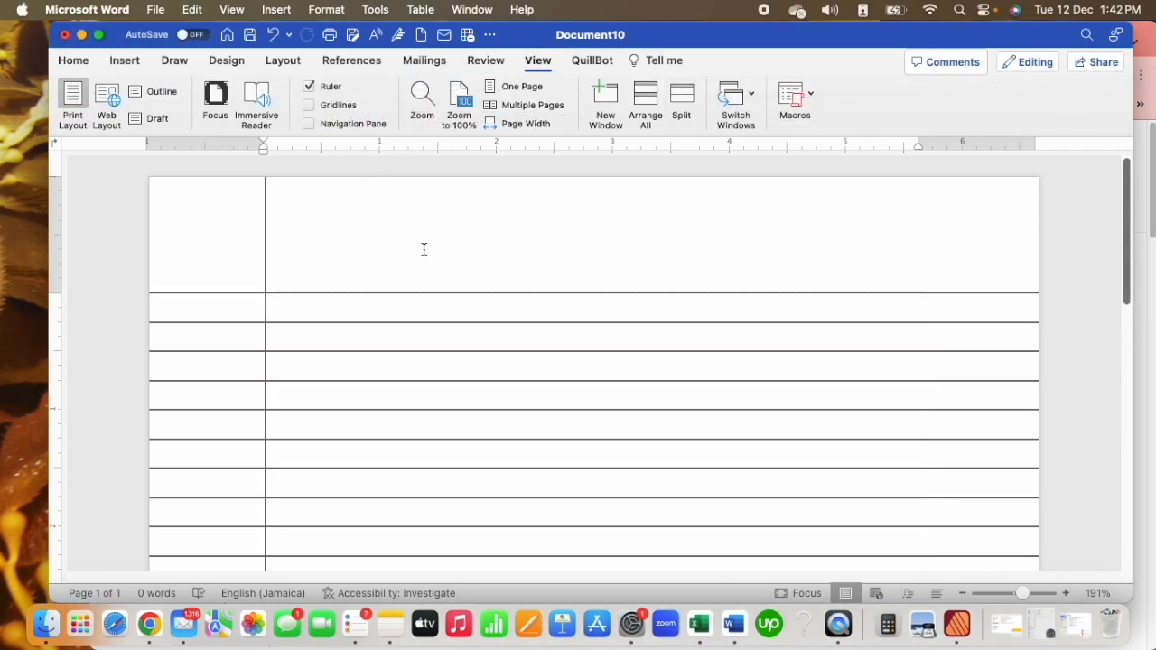
left_click(1023, 595)
left_click_drag(1023, 595, 1006, 592)
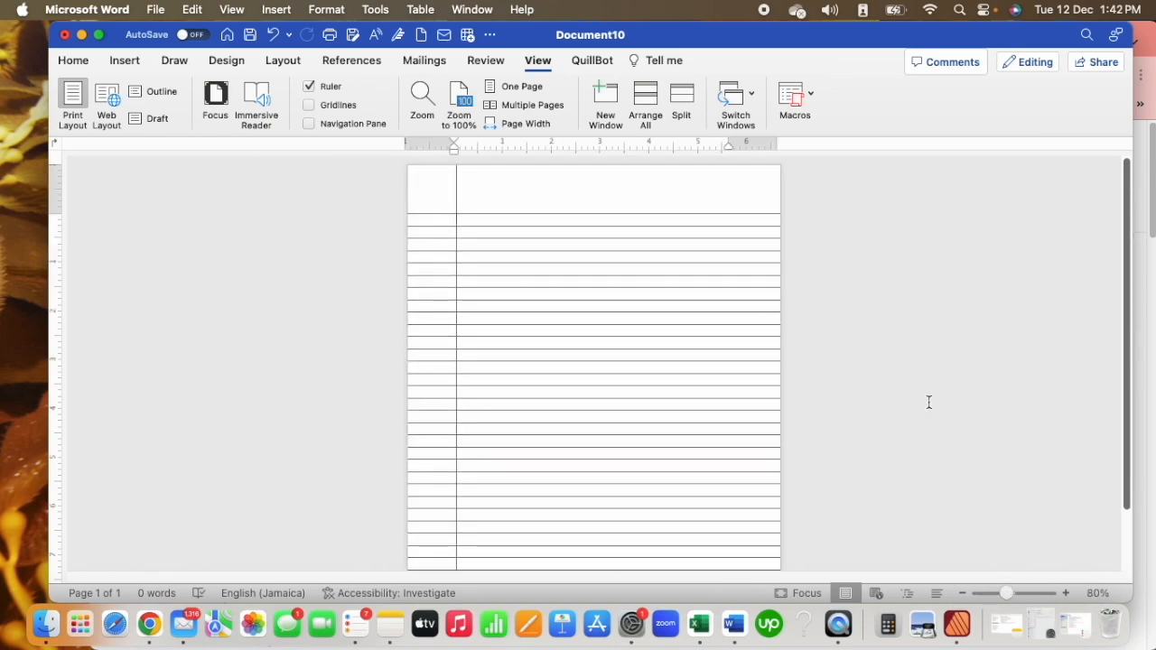
scroll(928, 402, "down", 2)
left_click_drag(1005, 594, 997, 592)
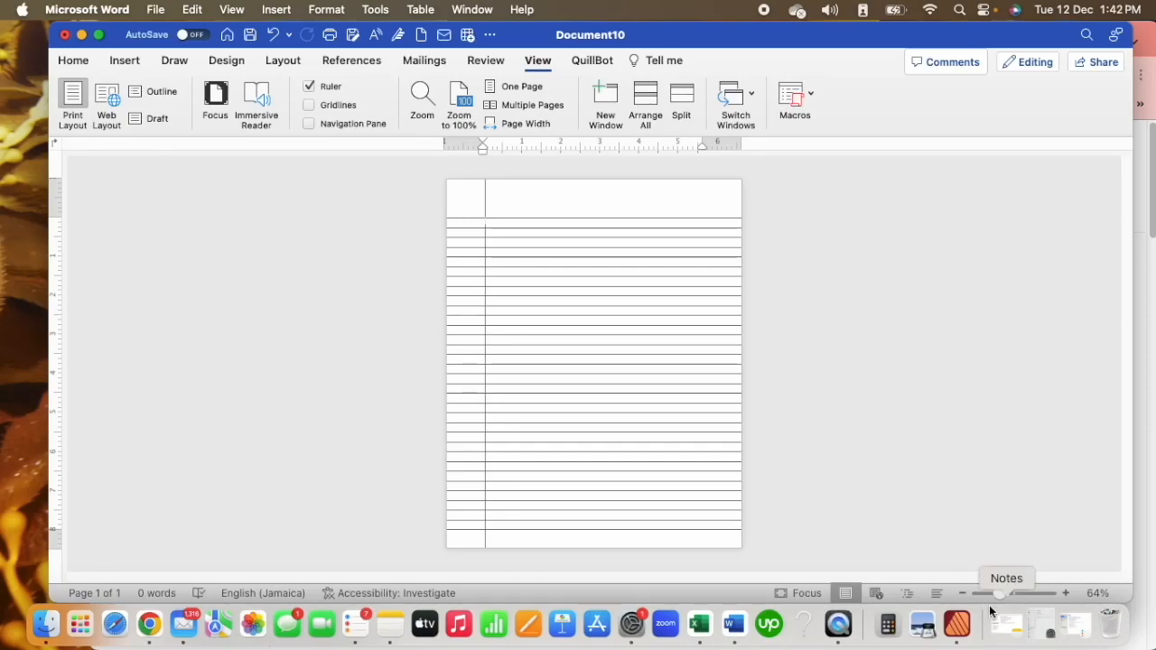
mouse_move(997, 599)
left_mouse_down()
mouse_move(1021, 593)
mouse_move(903, 580)
mouse_move(1005, 593)
left_mouse_up()
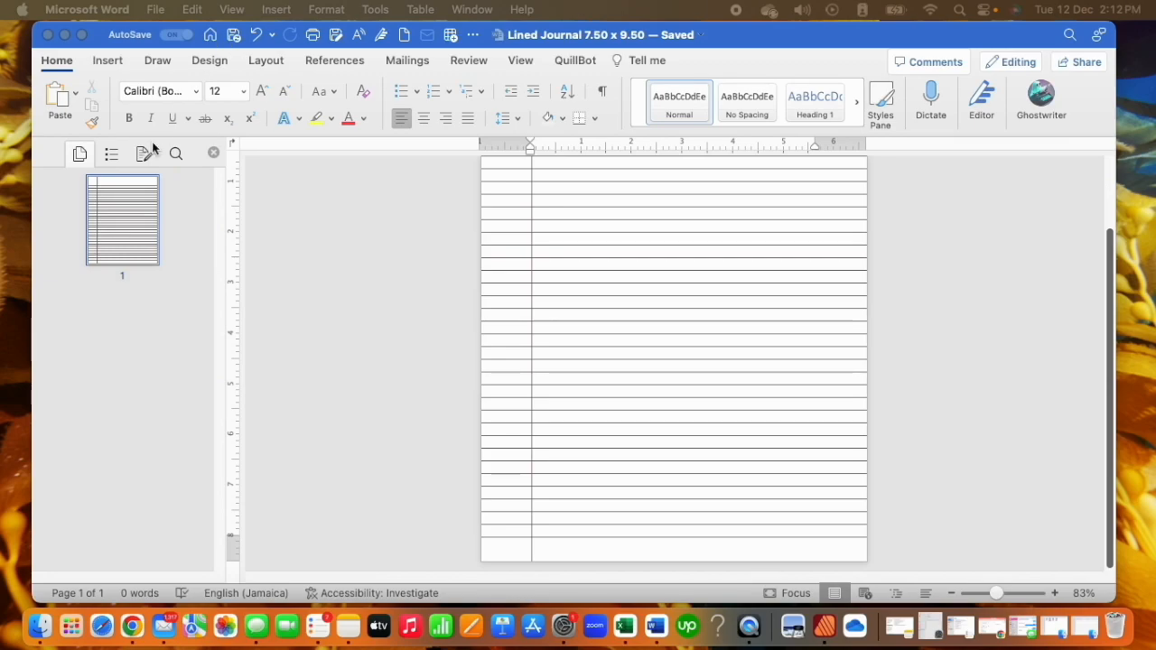
Step: Select all horizontal and vertical lines on the journal page and copy them
left_click(372, 268)
scroll(414, 308, "up", 2)
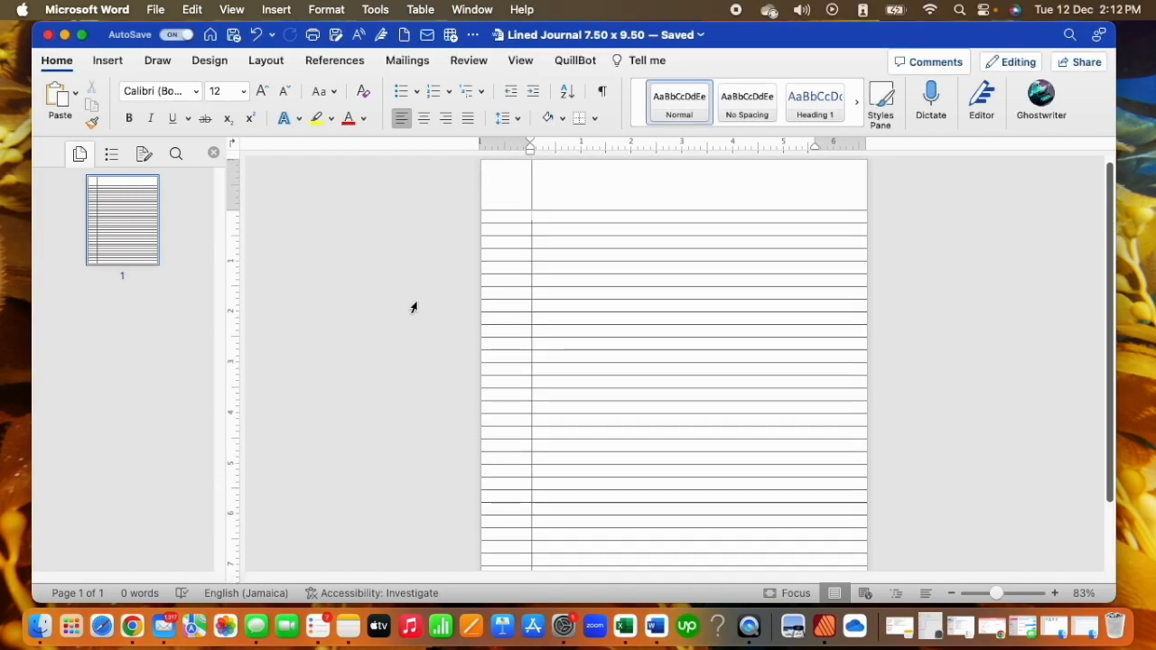
key("super+a")
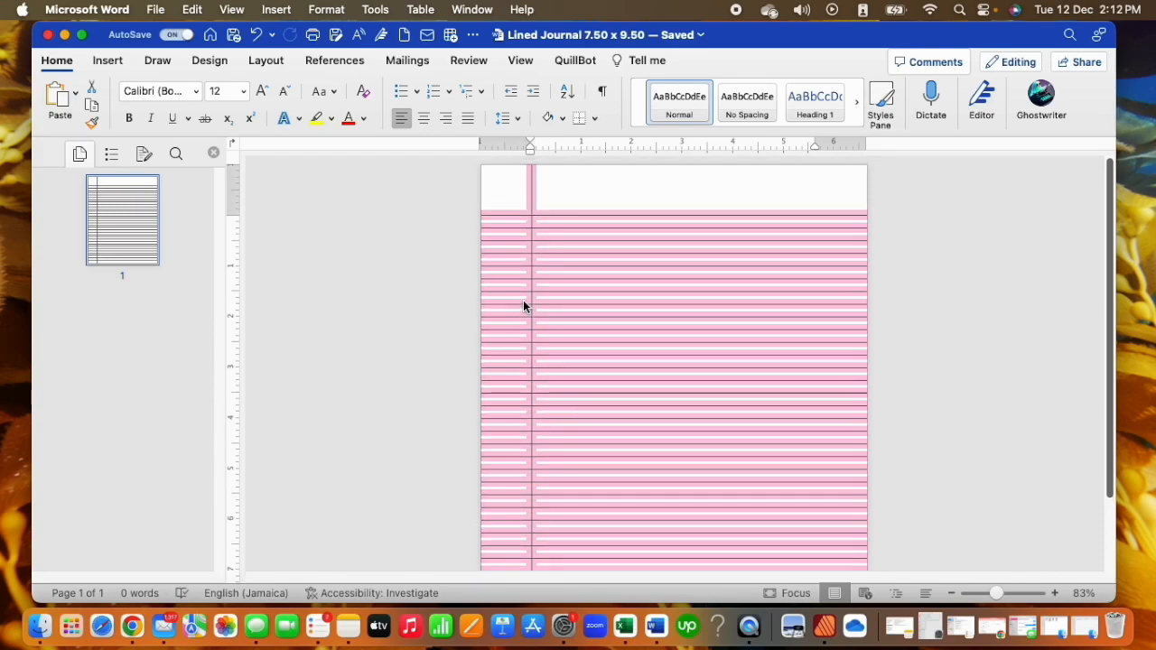
scroll(522, 300, "down", 2)
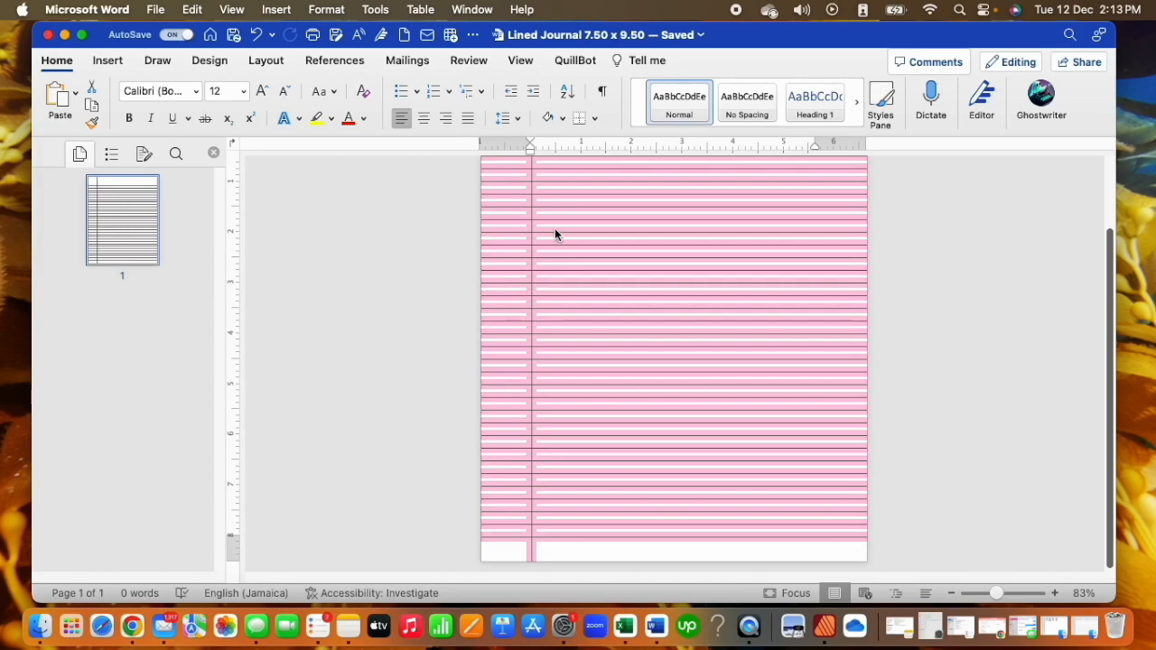
key("super+c")
key("super+c")
Step: Try to paste the copied lines as a new page without inserting a blank page, and undo the pastes
left_click(64, 324)
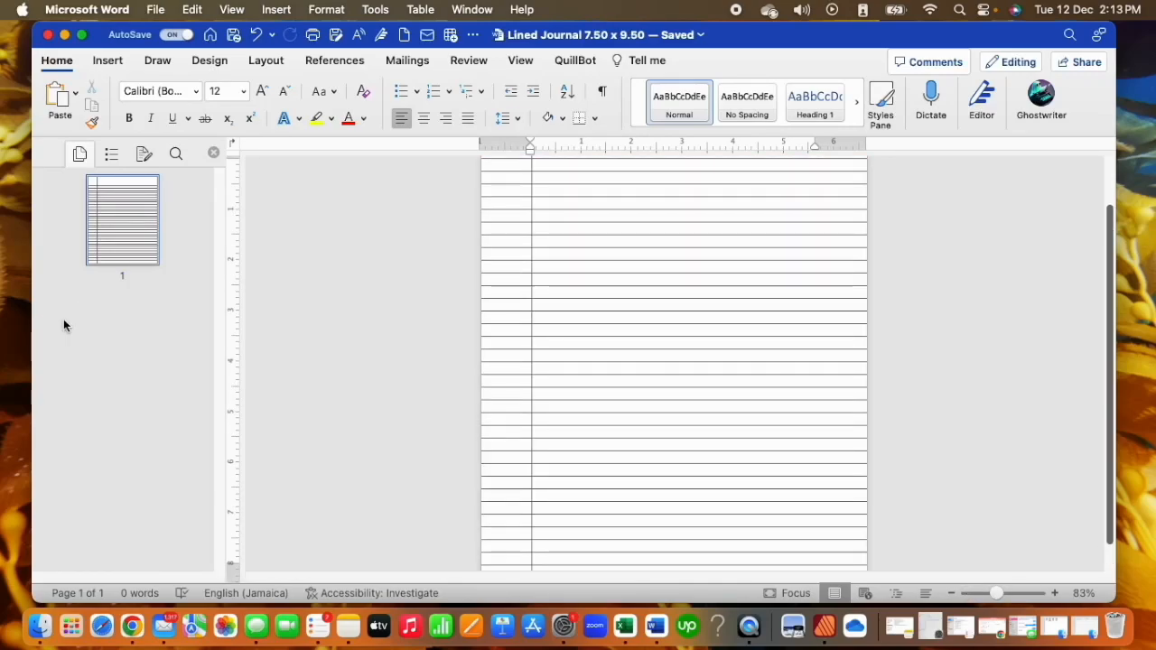
key("super+v")
key("super+z")
left_click(193, 222)
left_click(154, 227)
key("super+v")
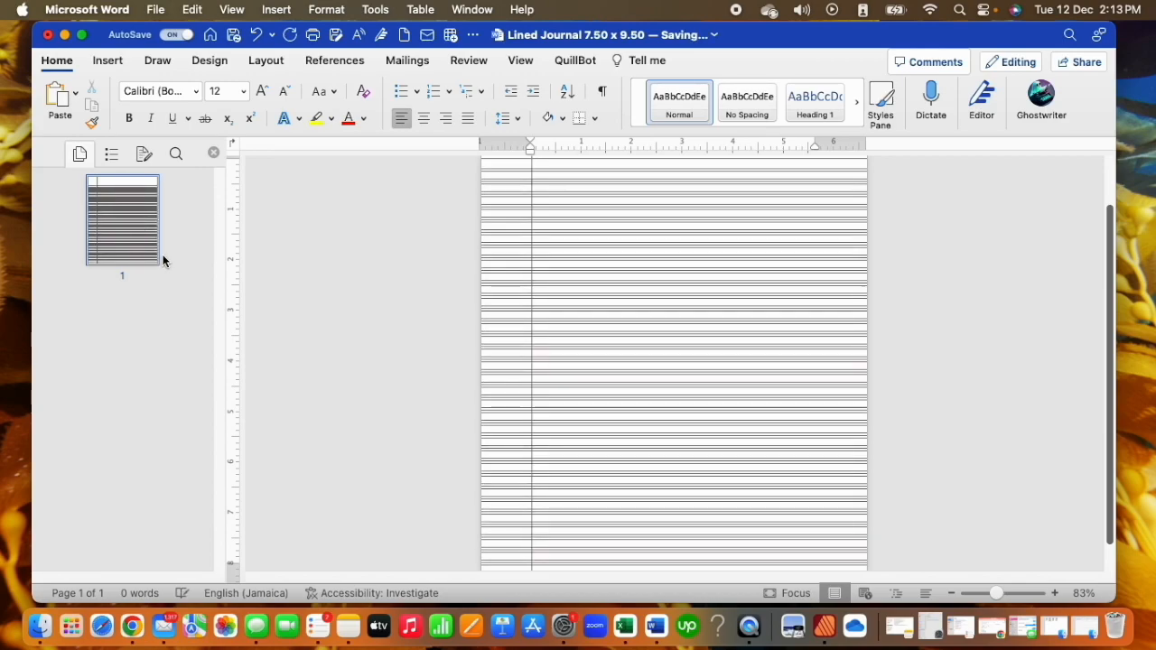
key("super+z")
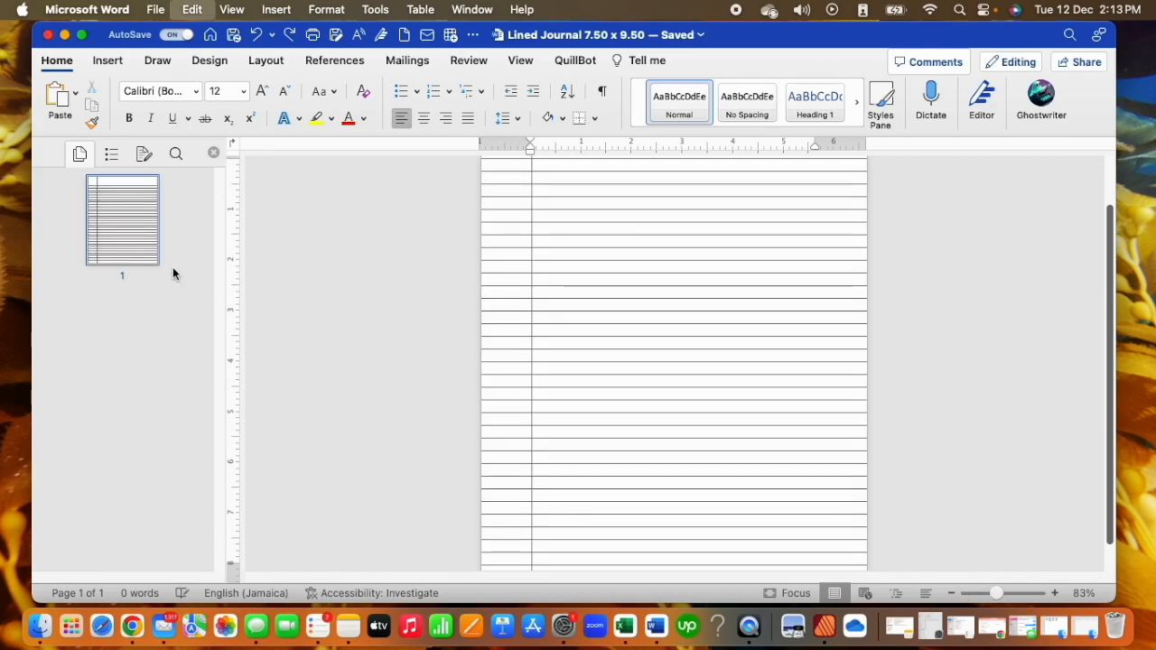
key("super+z")
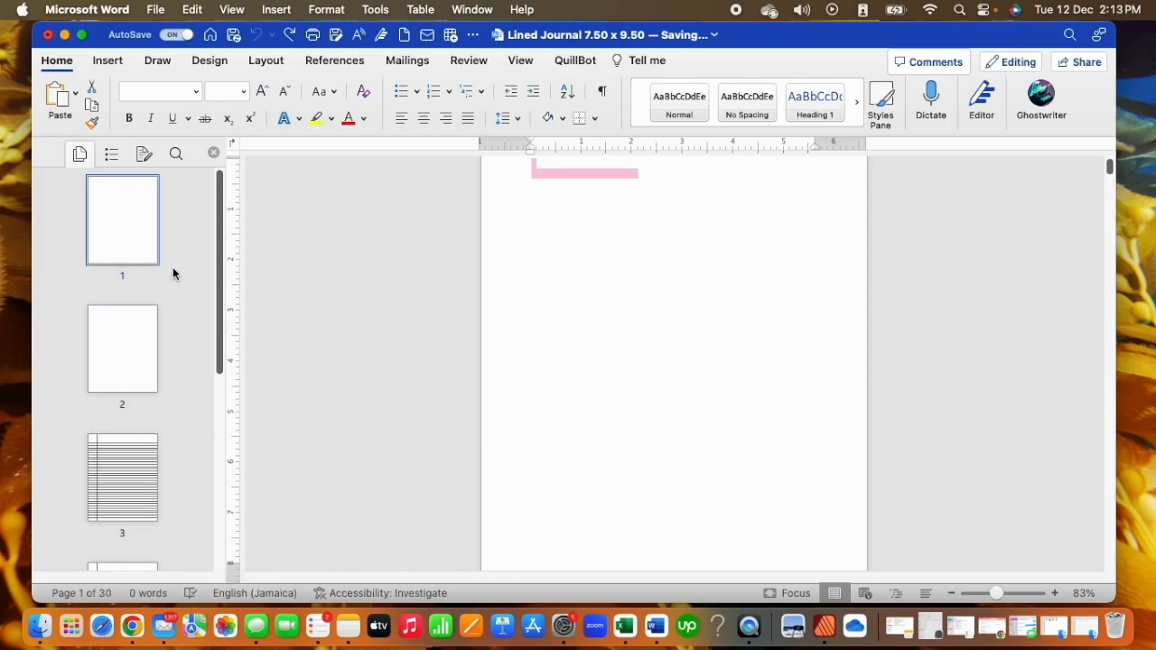
left_click(289, 37)
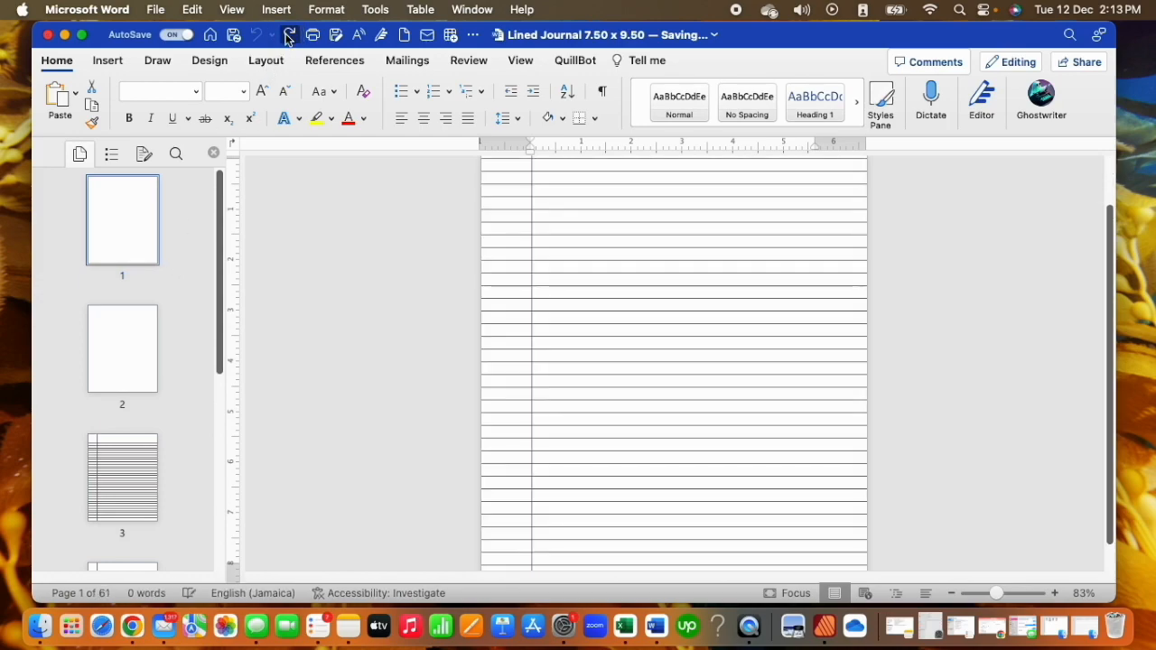
left_click(151, 305)
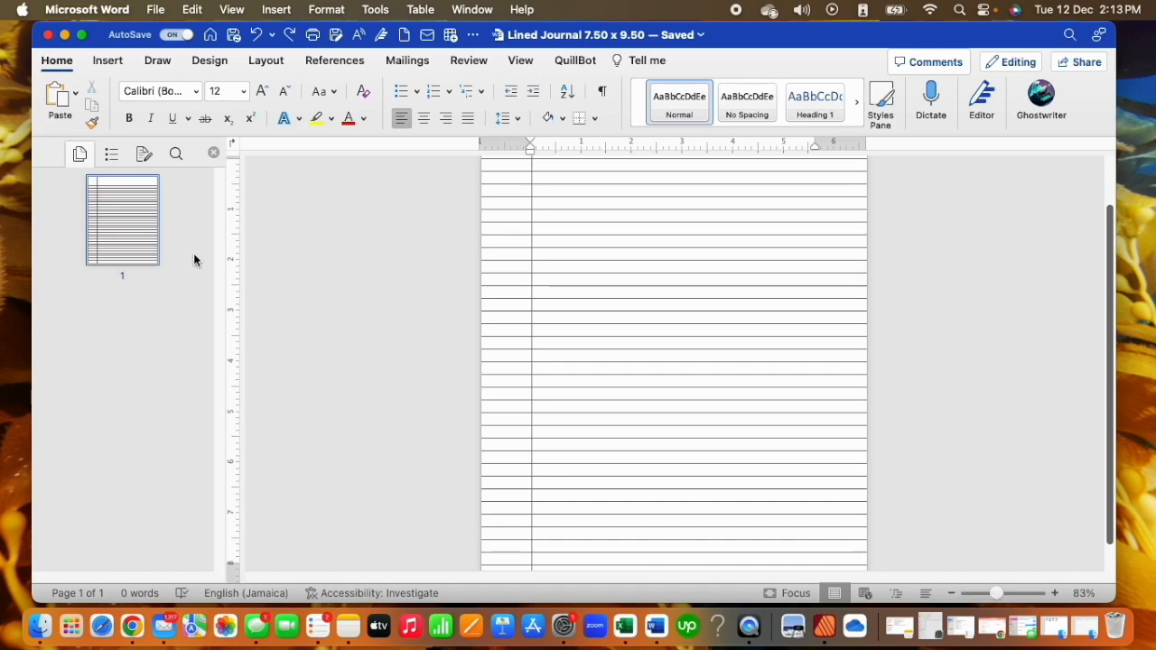
Step: Insert a blank page and paste the copied lines to make a second lined page
left_click(104, 61)
left_click(75, 98)
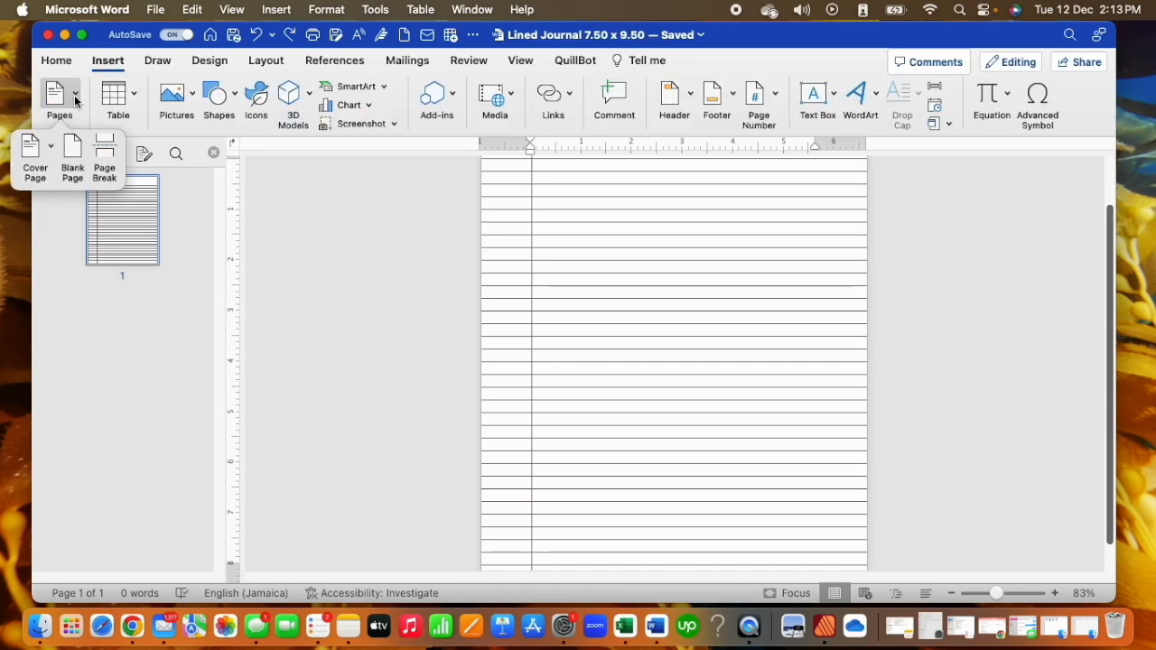
left_click(116, 61)
left_click(117, 62)
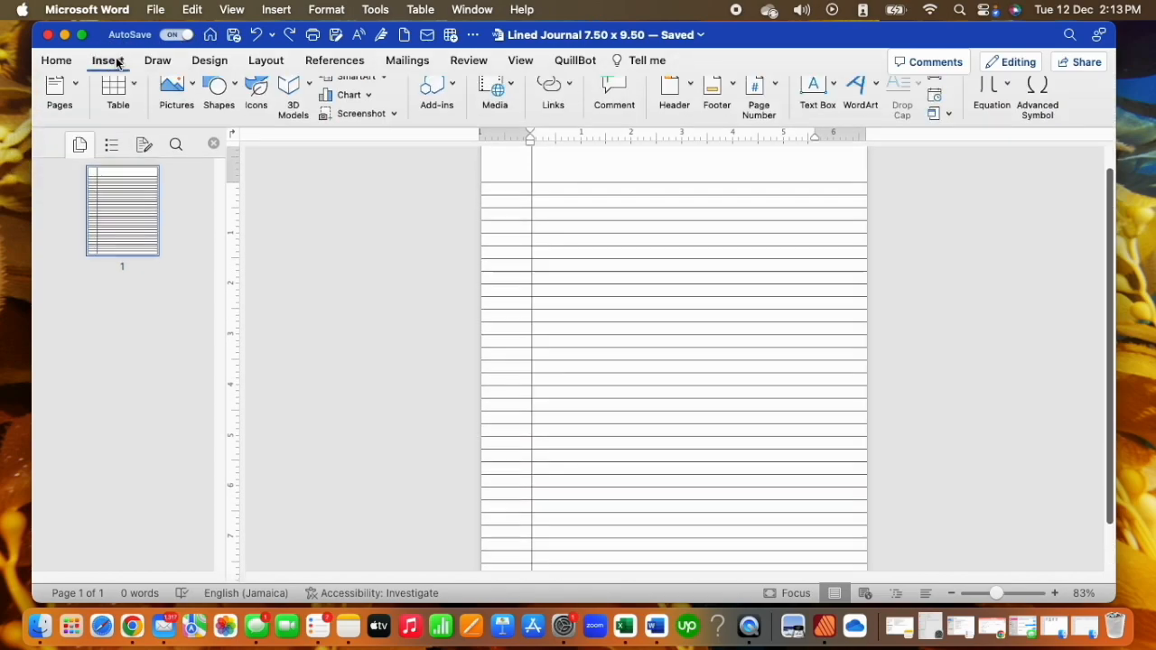
left_click(75, 94)
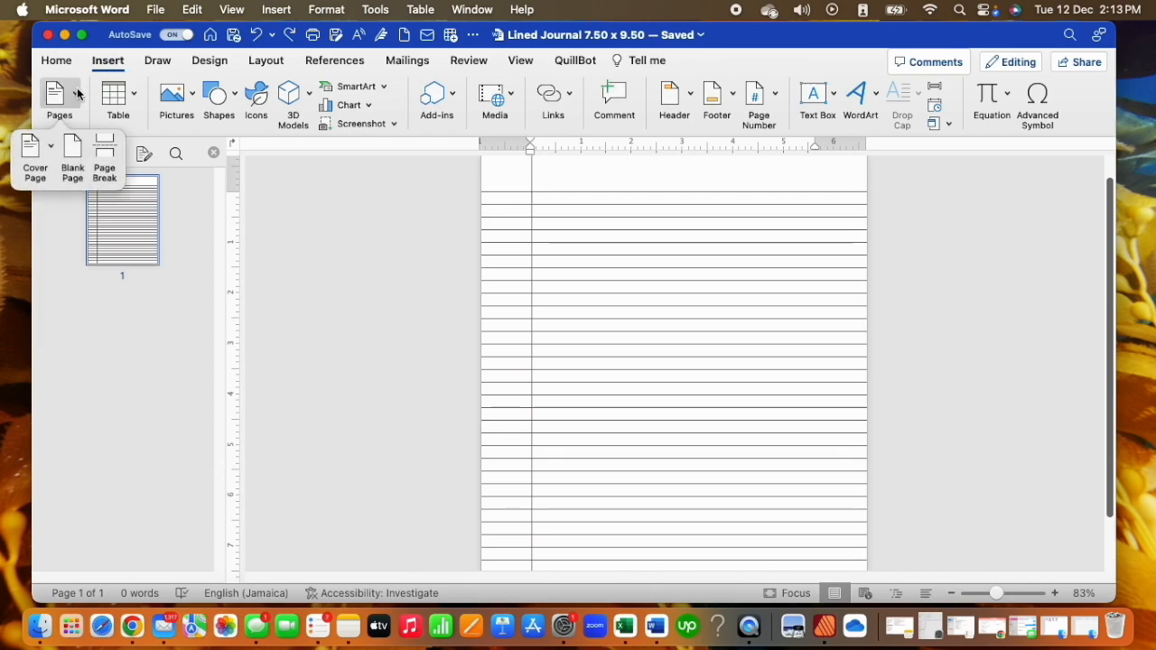
left_click(70, 159)
left_click(130, 239)
key("super+v")
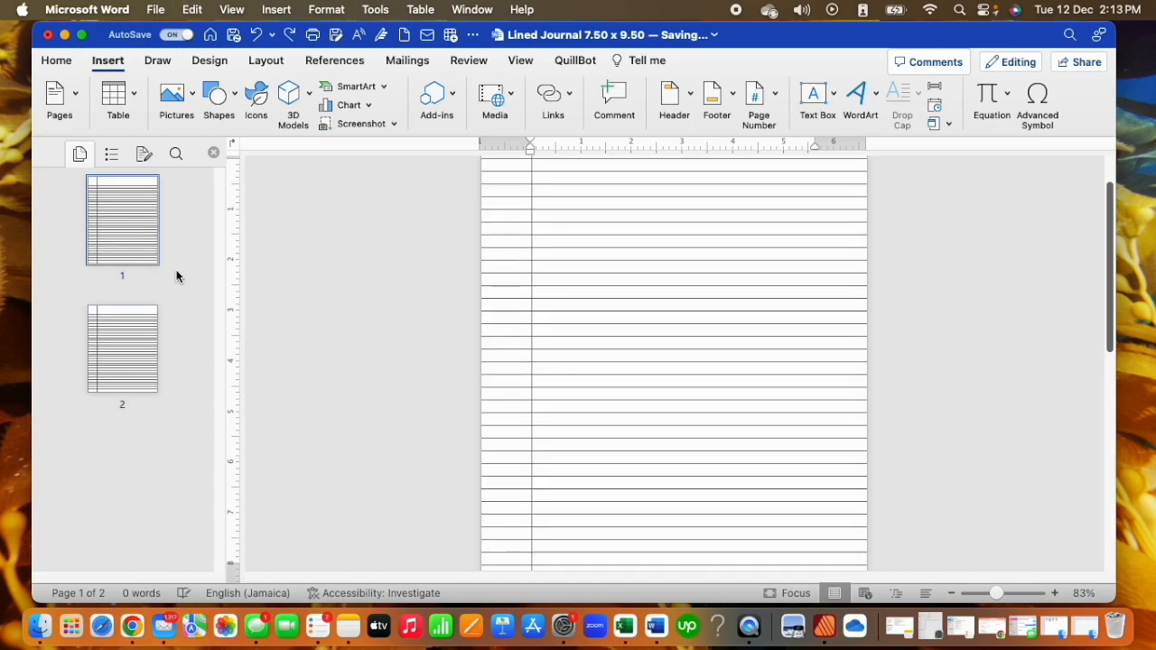
key("super+v")
scroll(948, 325, "down", 15)
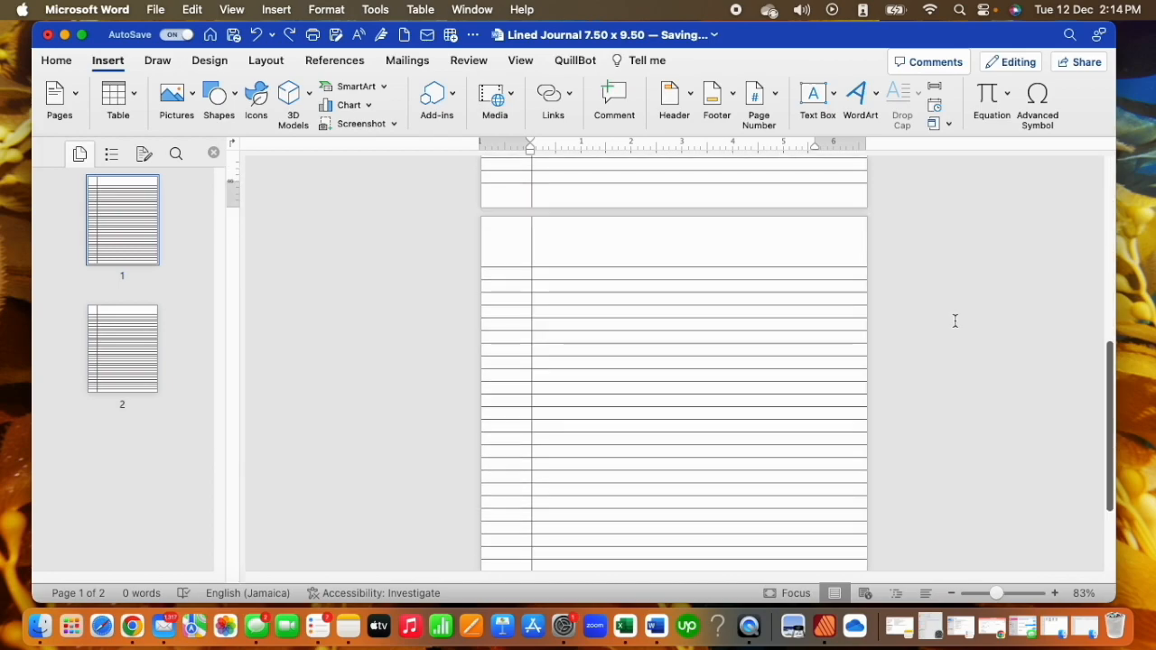
Step: Insert two more blank pages and paste the copied lines onto them, making four lined pages
left_click(158, 415)
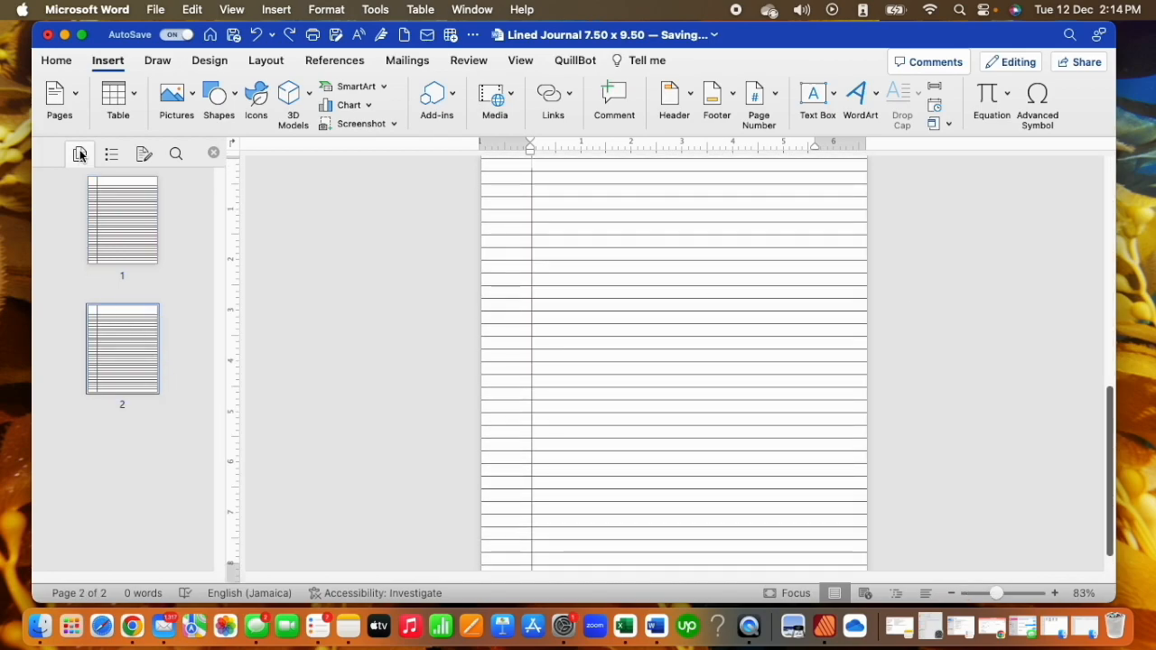
left_click(67, 91)
left_click(73, 158)
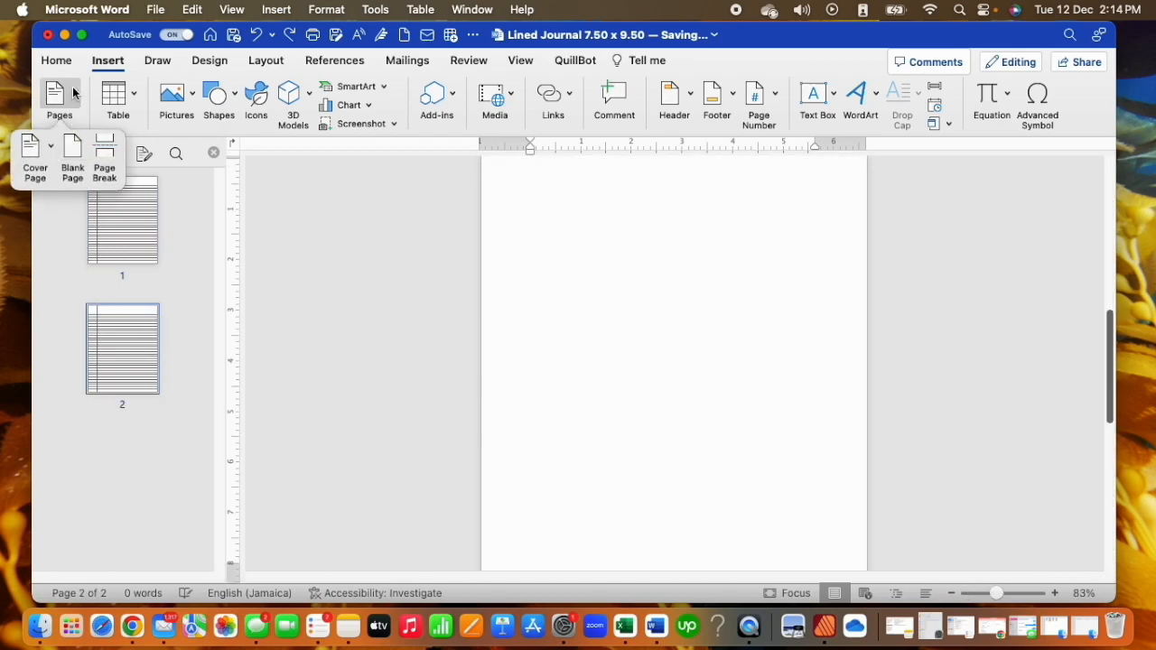
left_click(59, 95)
left_click(72, 156)
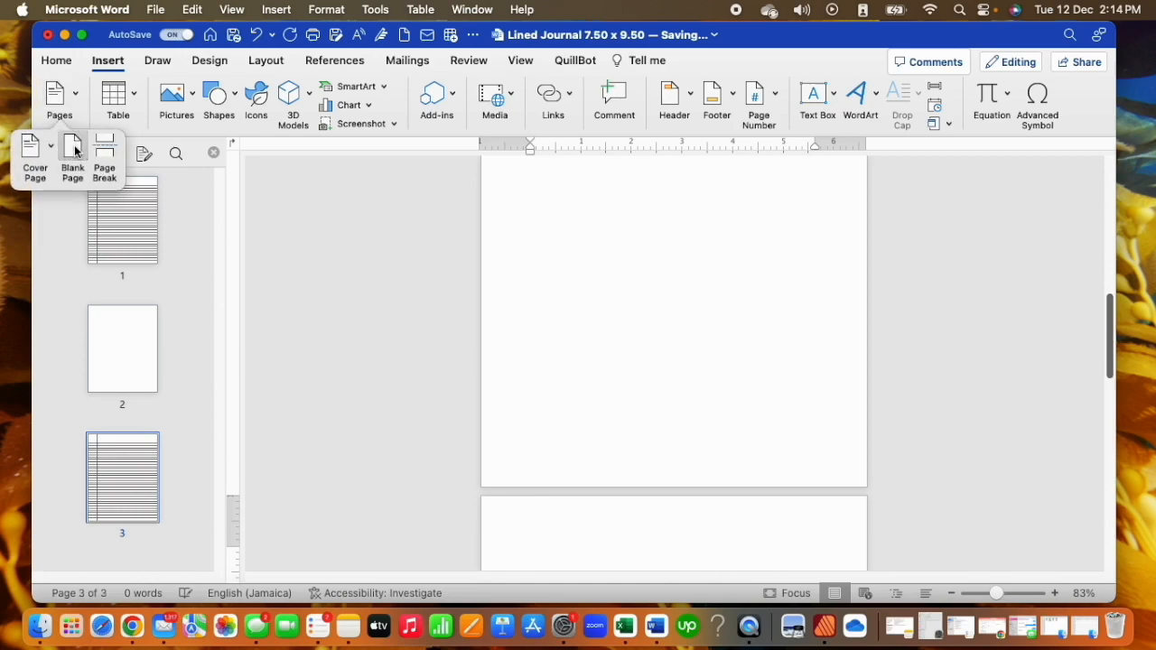
left_click(132, 253)
key("super+v")
left_click(118, 365)
key("super+v")
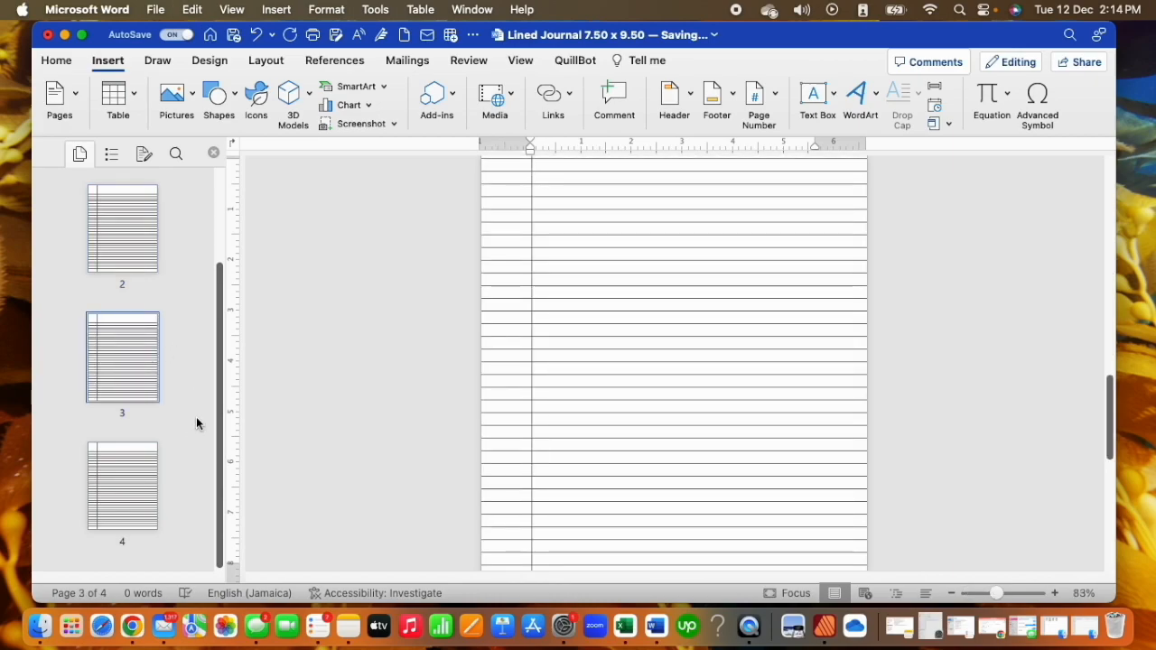
scroll(967, 377, "down", 10)
scroll(858, 325, "up", 20)
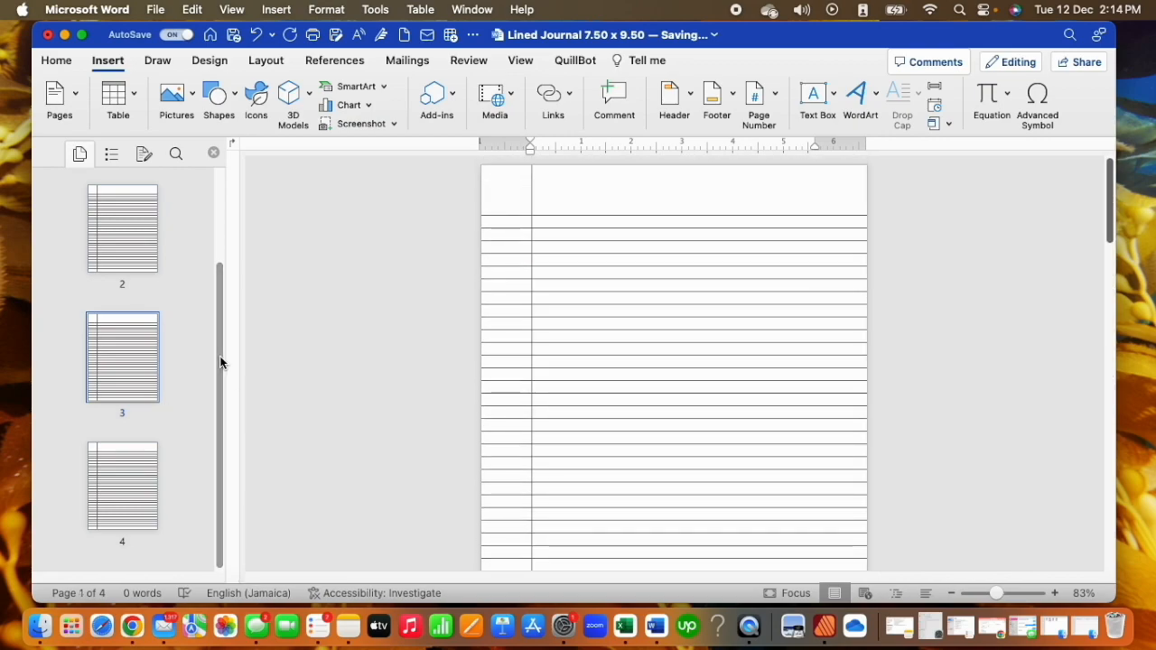
Step: Try to add more lined pages by pasting the copied lines repeatedly after page 4 without inserting blank pages
left_click_drag(220, 361, 207, 518)
left_click(190, 528)
key("super+v")
key("super+v")
key("super+v")
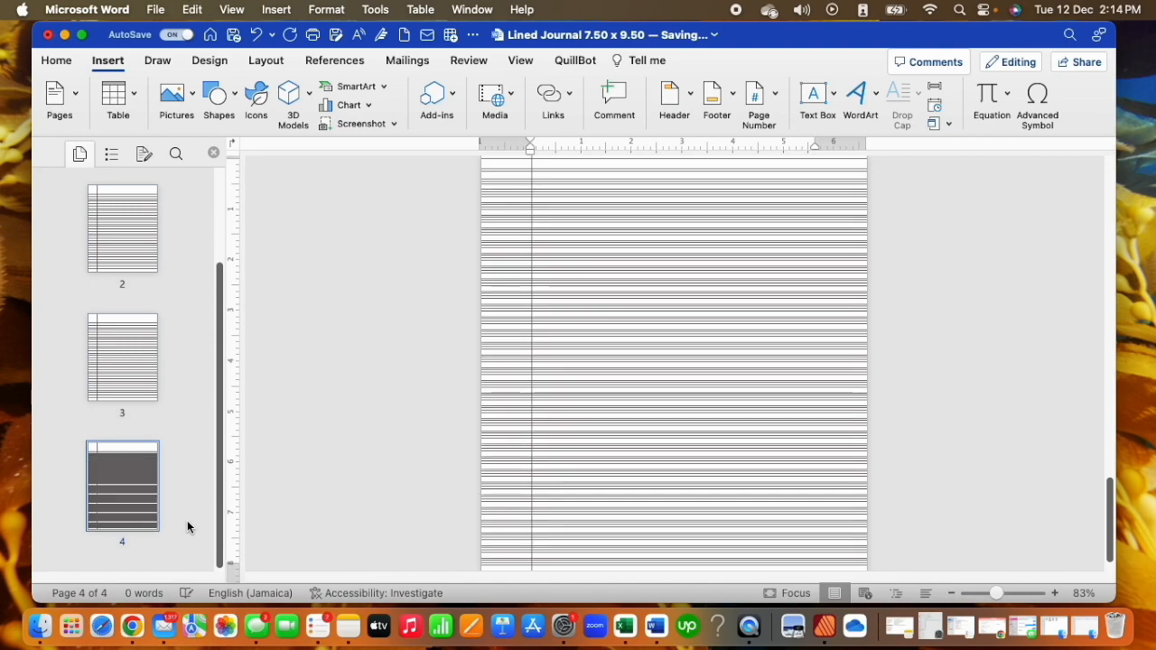
key("super+v")
key("super+v")
key("super+v")
key("super+v")
key("super+v")
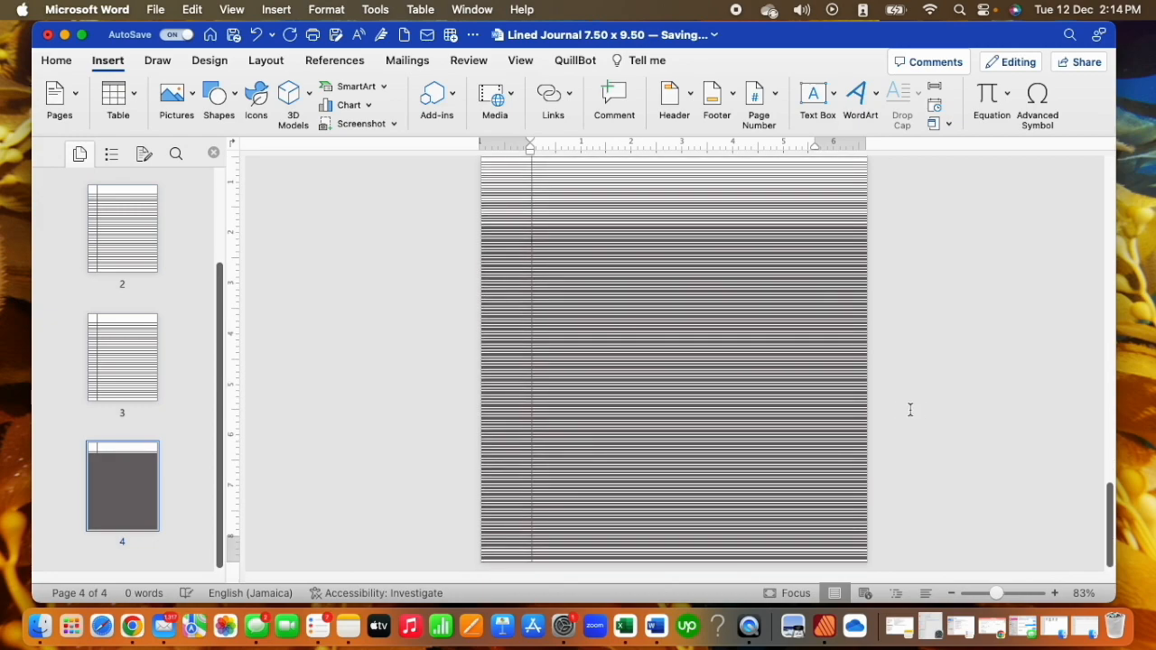
Step: Undo all the extra line pastes stacked on page 4
key("super+z")
key("super+z")
key("super+z")
key("super+z")
key("super+z")
key("super+z")
key("super+z")
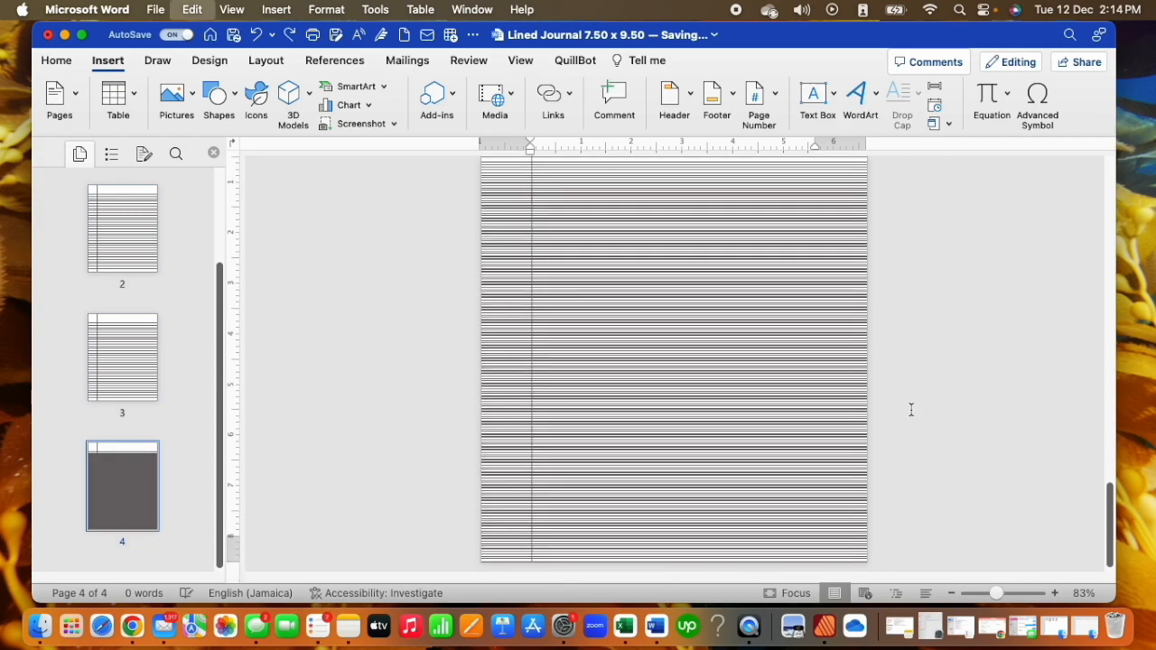
key("super+z")
key("super+z")
key("super+z")
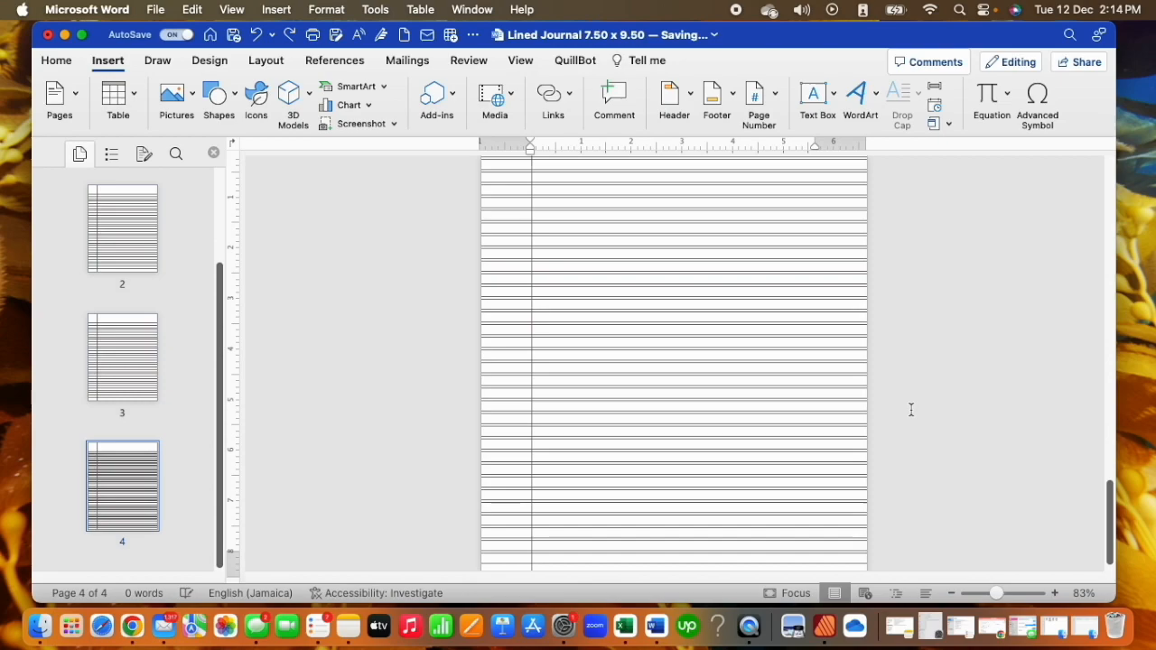
key("super+z")
key("super+z")
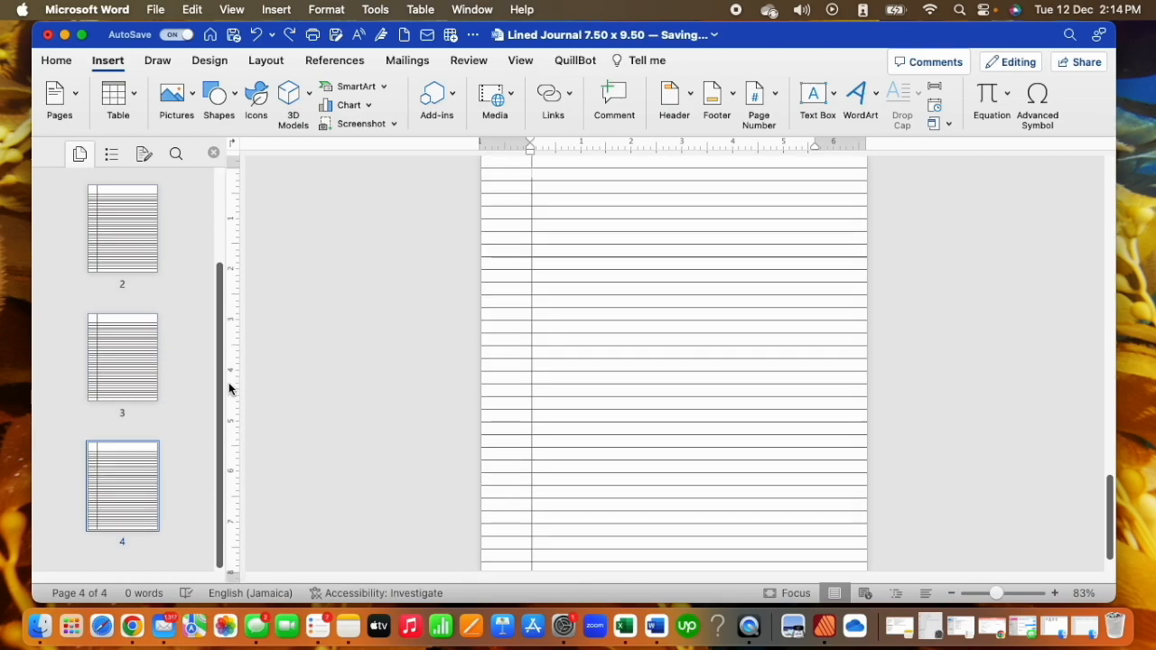
Step: Try again to paste the copied lines below page 4 without a blank page, and undo the pastes
left_click_drag(220, 304, 226, 172)
left_click(147, 155)
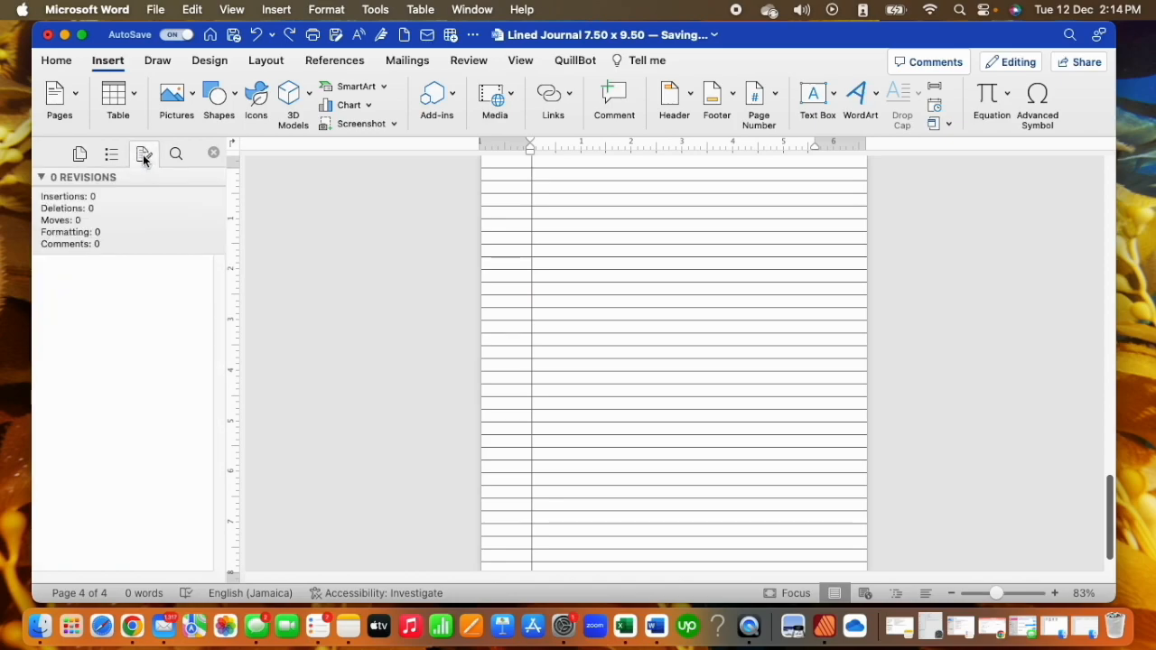
left_click(75, 155)
left_click_drag(216, 276, 219, 455)
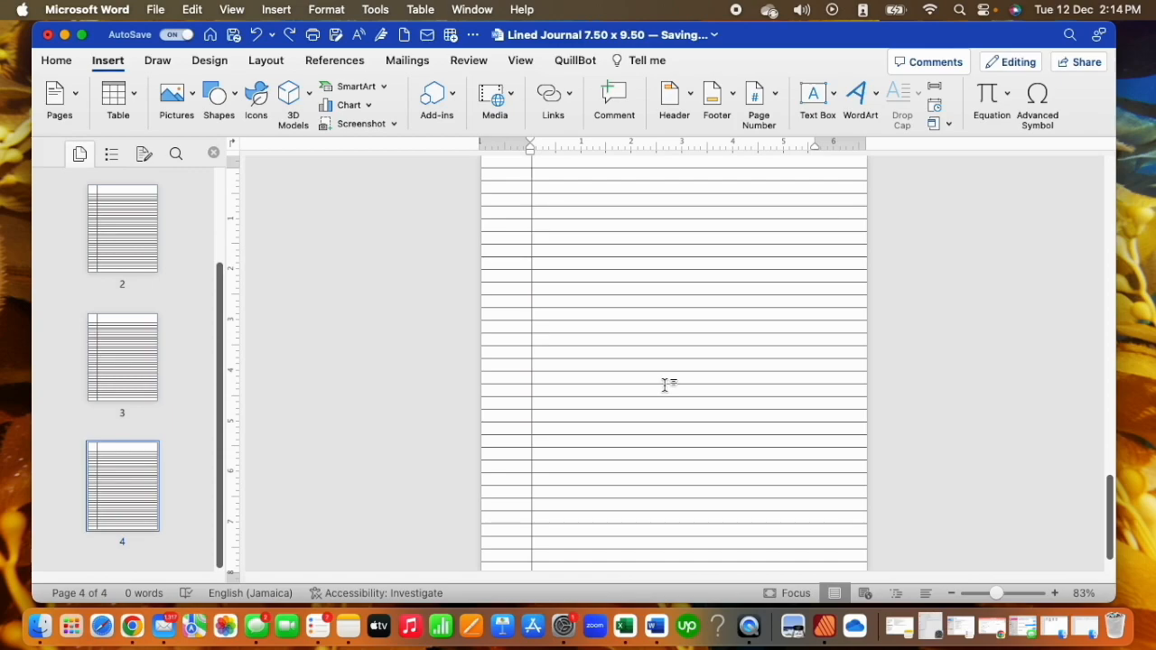
scroll(834, 414, "down", 2)
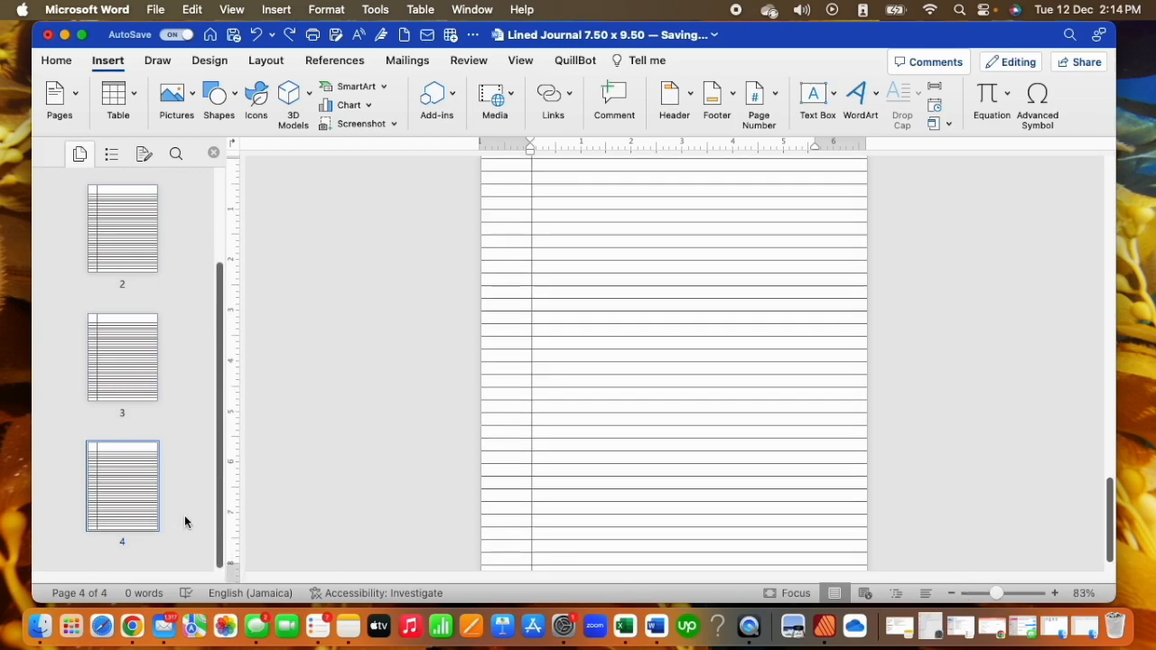
left_click_drag(215, 506, 124, 552)
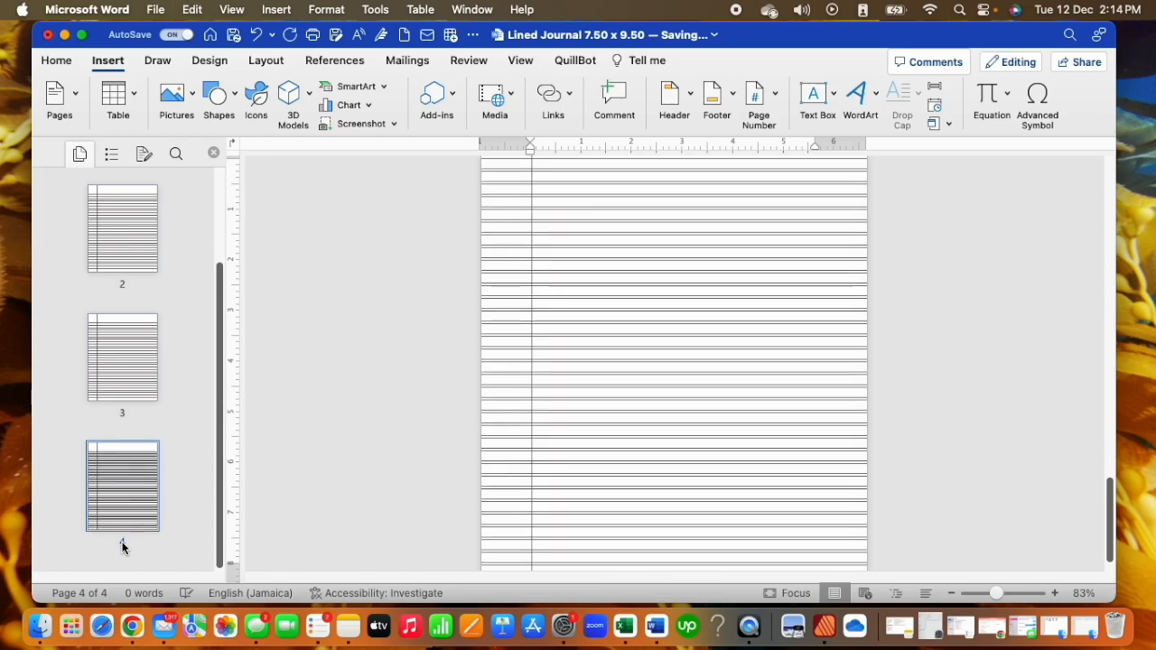
left_click(924, 423)
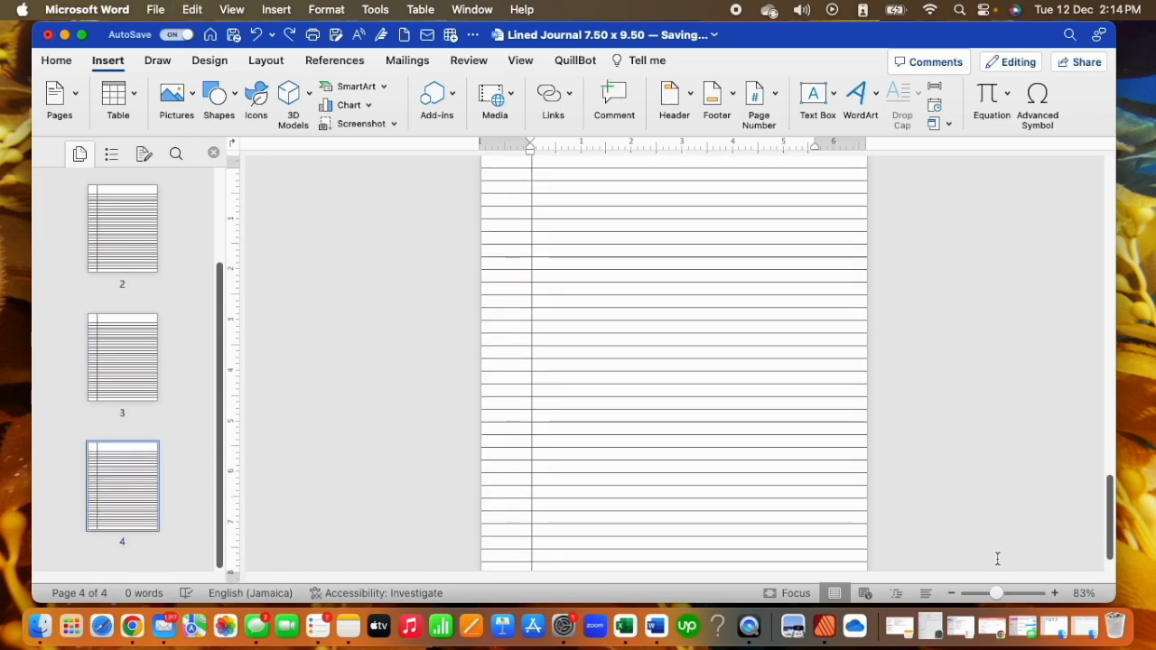
scroll(997, 558, "up", 2)
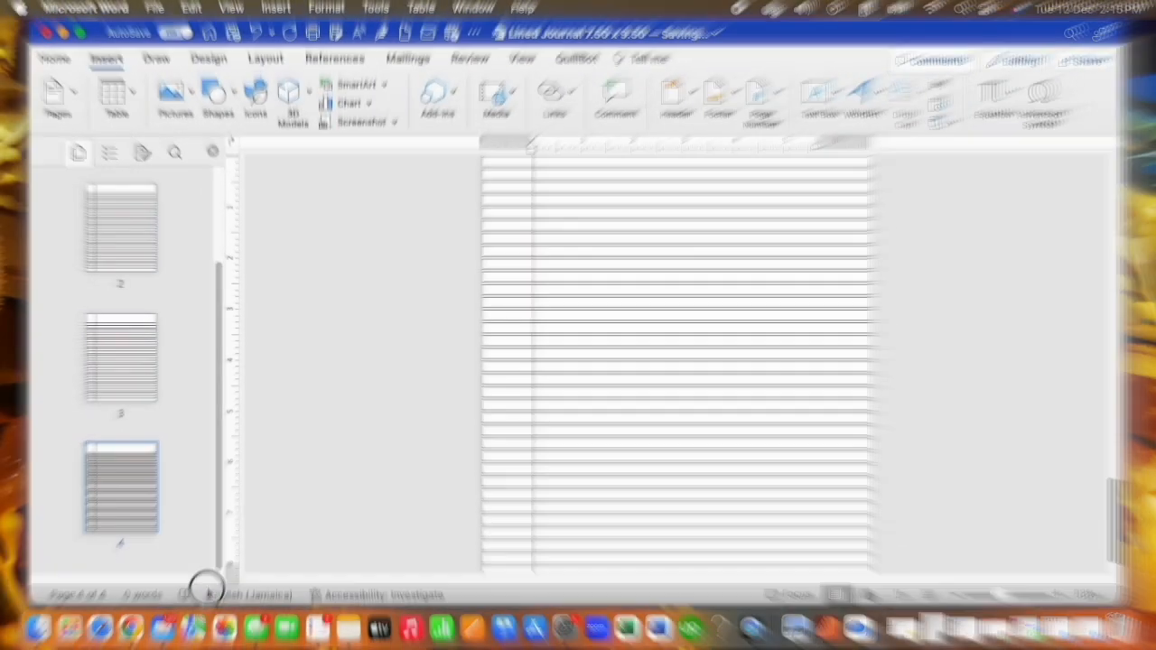
left_click(95, 524)
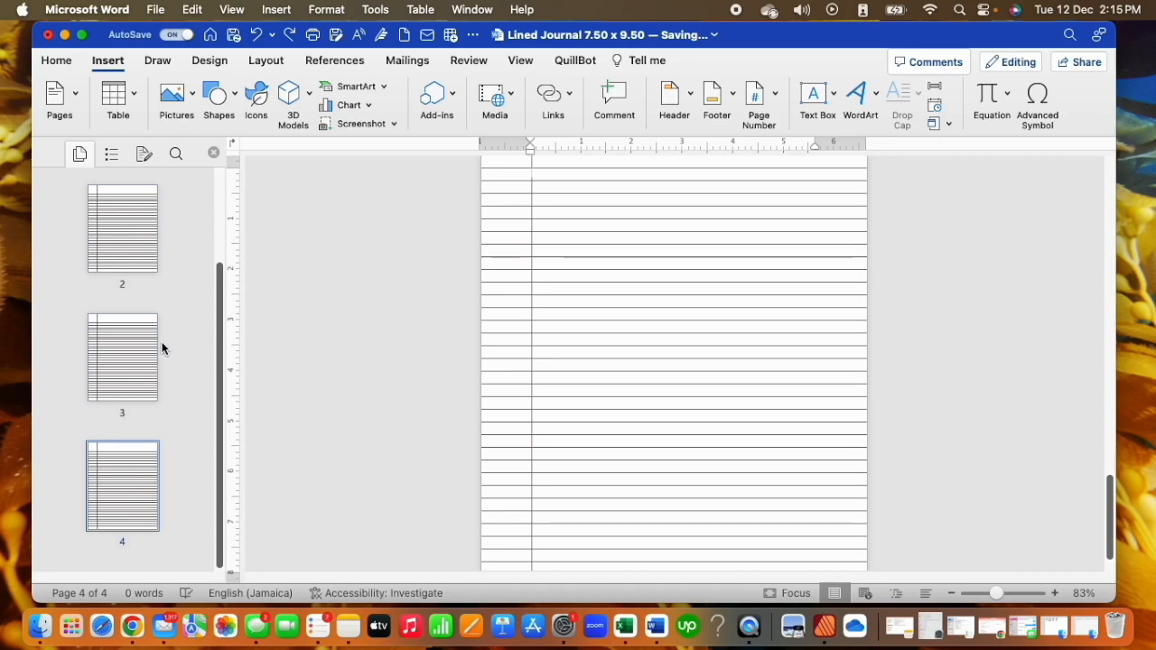
Step: Insert a blank page before the last lined page and paste the copied lines onto it
scroll(161, 350, "up", 3)
scroll(857, 356, "up", 10)
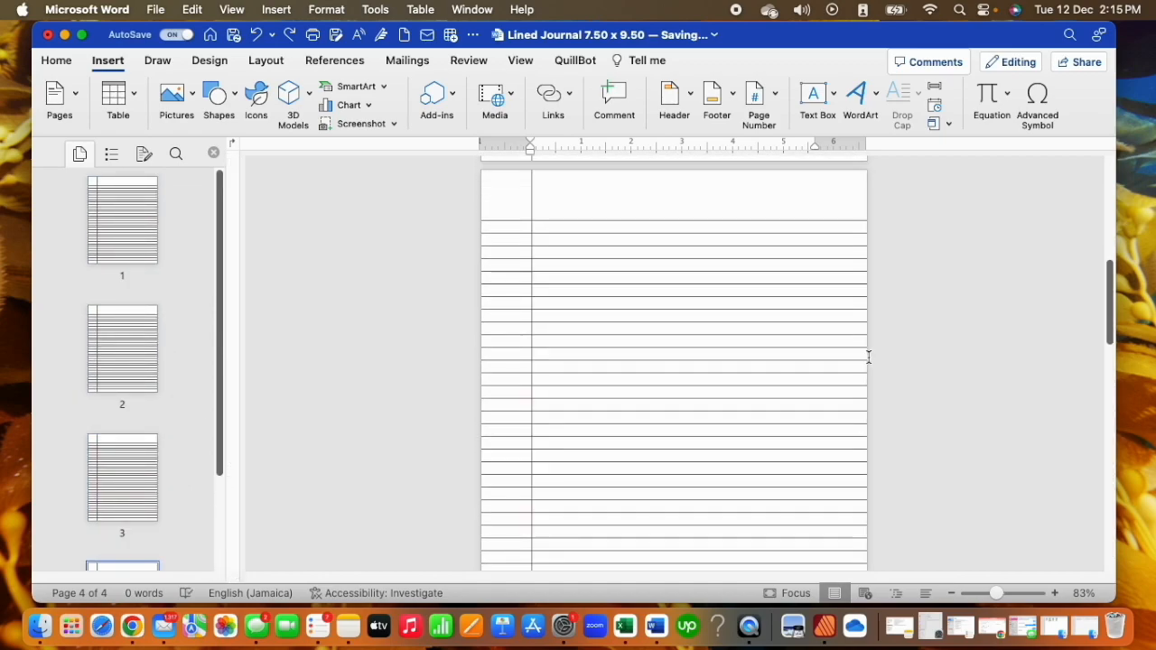
left_click(77, 112)
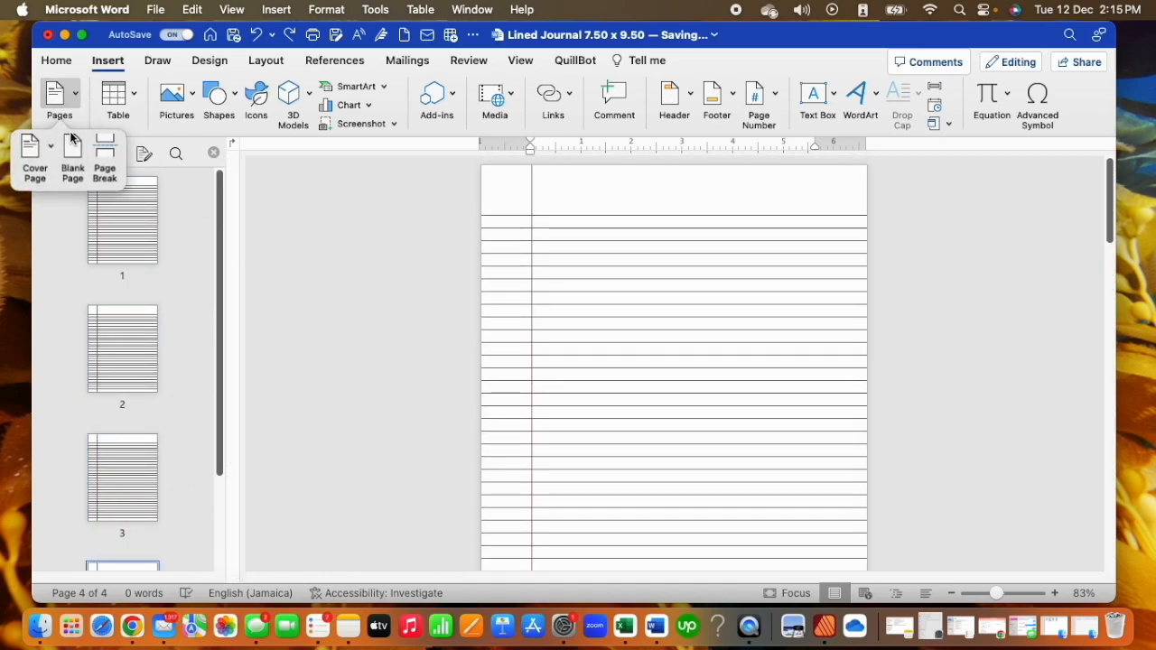
left_click(72, 143)
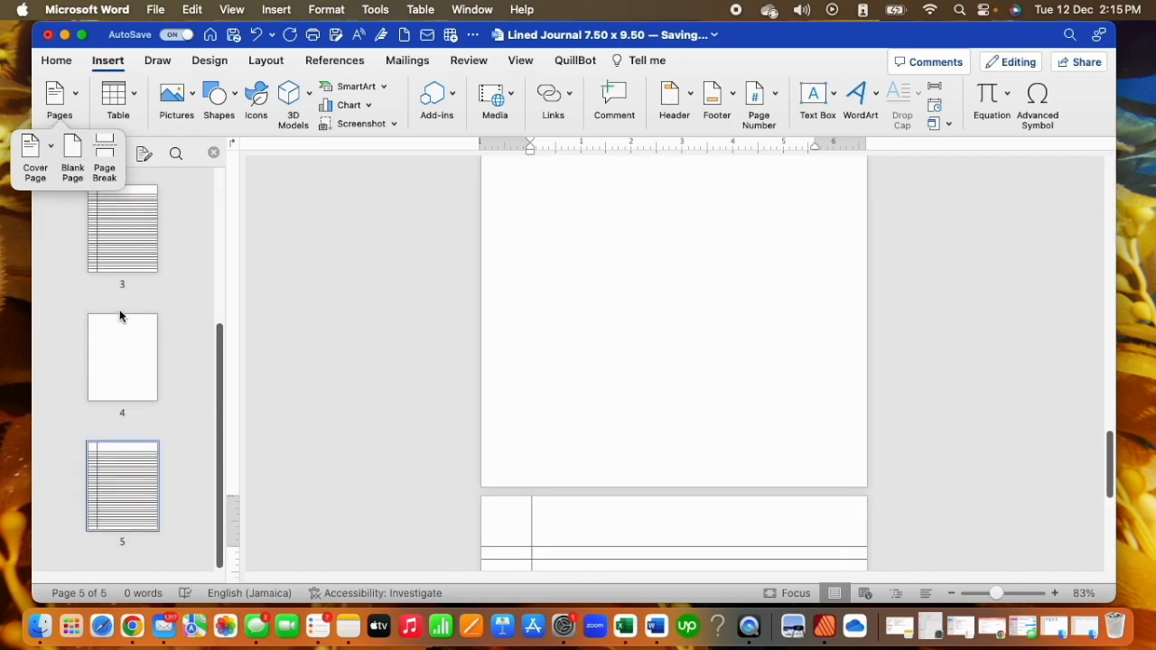
left_click(144, 362)
key("super+v")
scroll(646, 386, "up", 10)
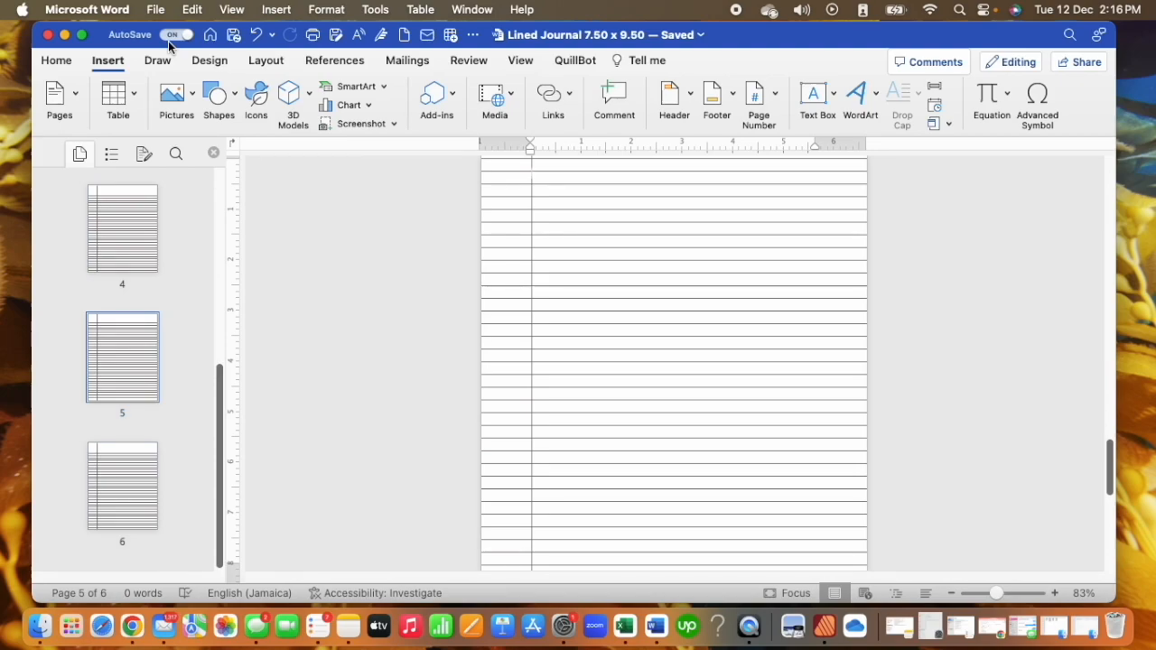
Step: Export a copy of the journal to the Downloads folder as a PDF with the Best for printing option
left_click(156, 10)
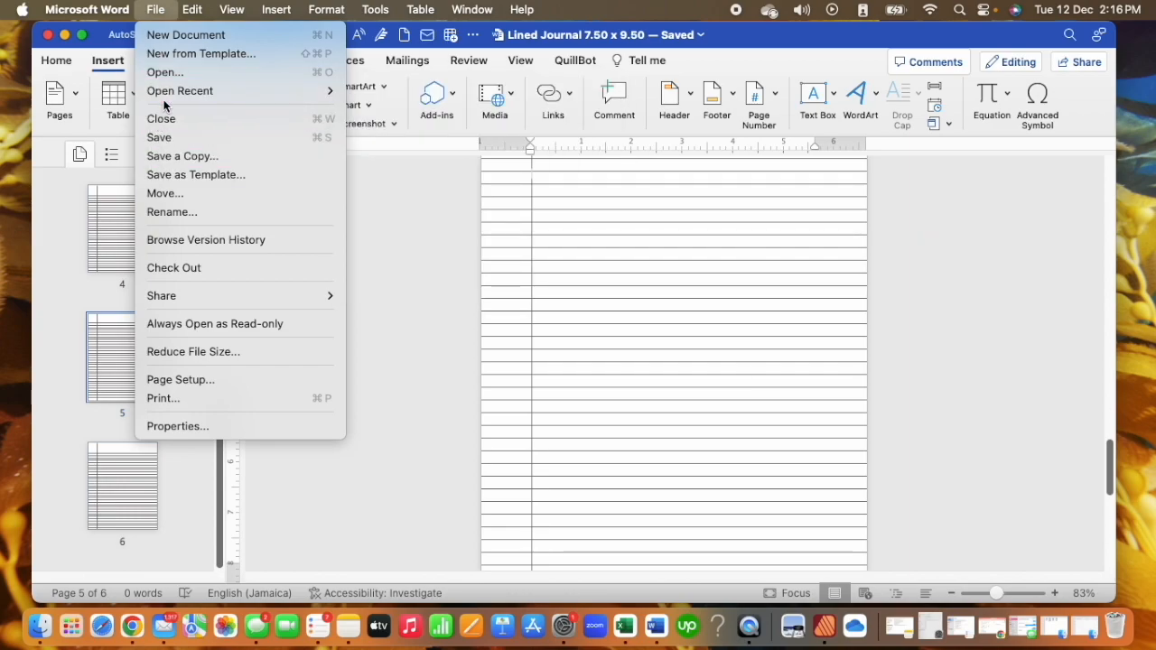
left_click(181, 156)
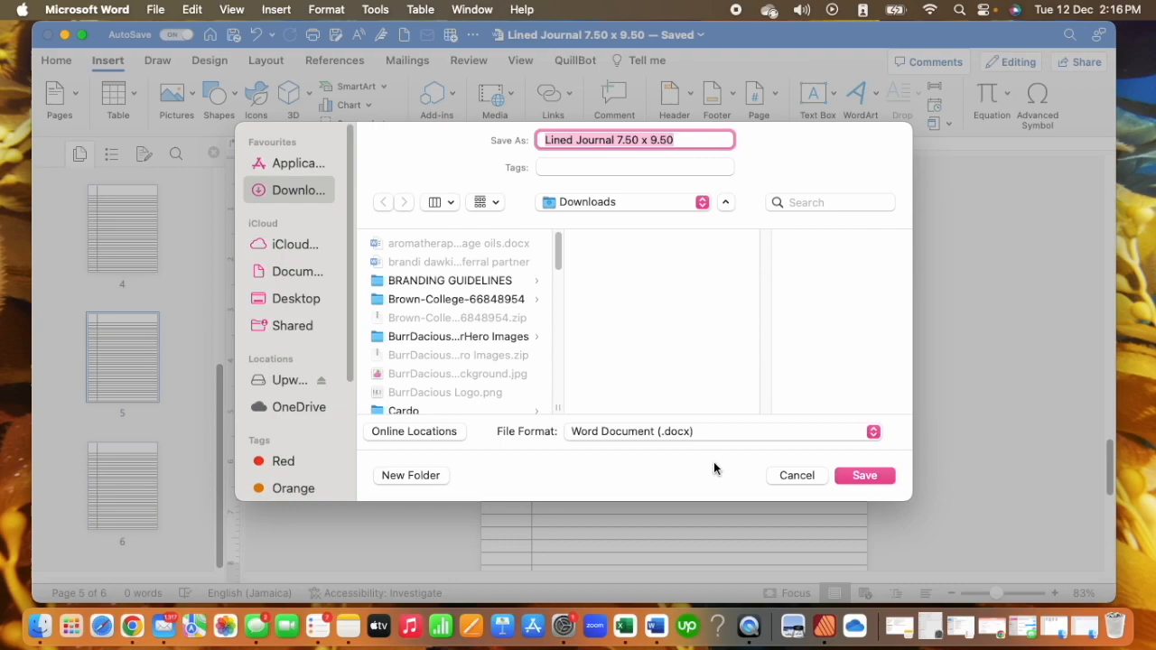
left_click(870, 433)
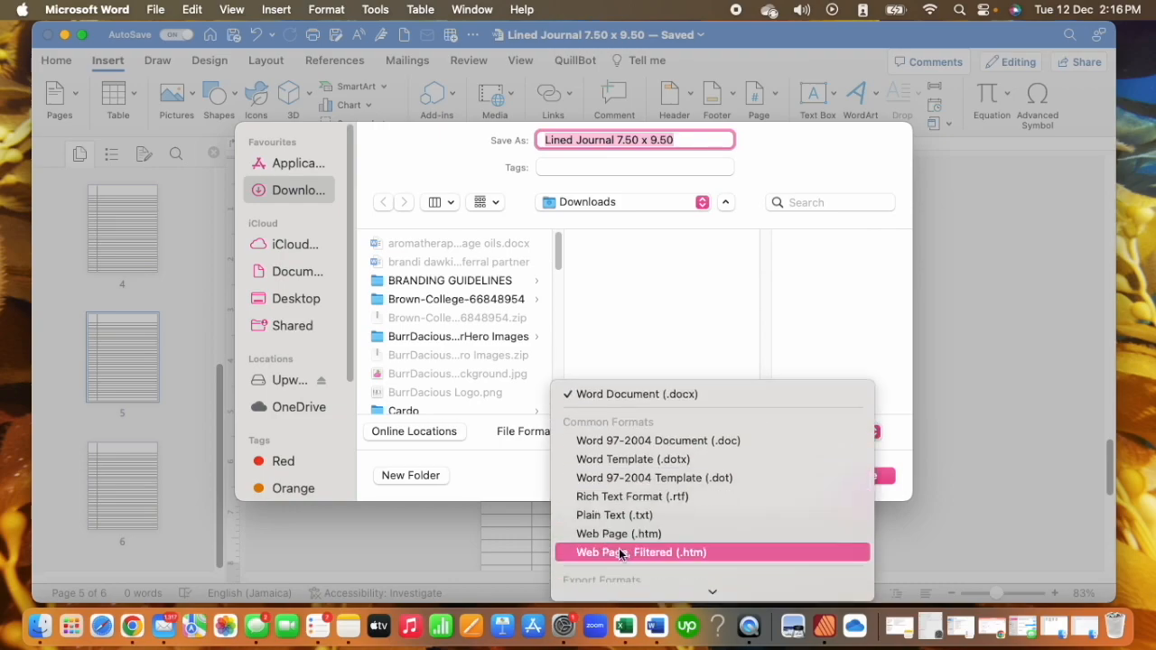
left_click(594, 526)
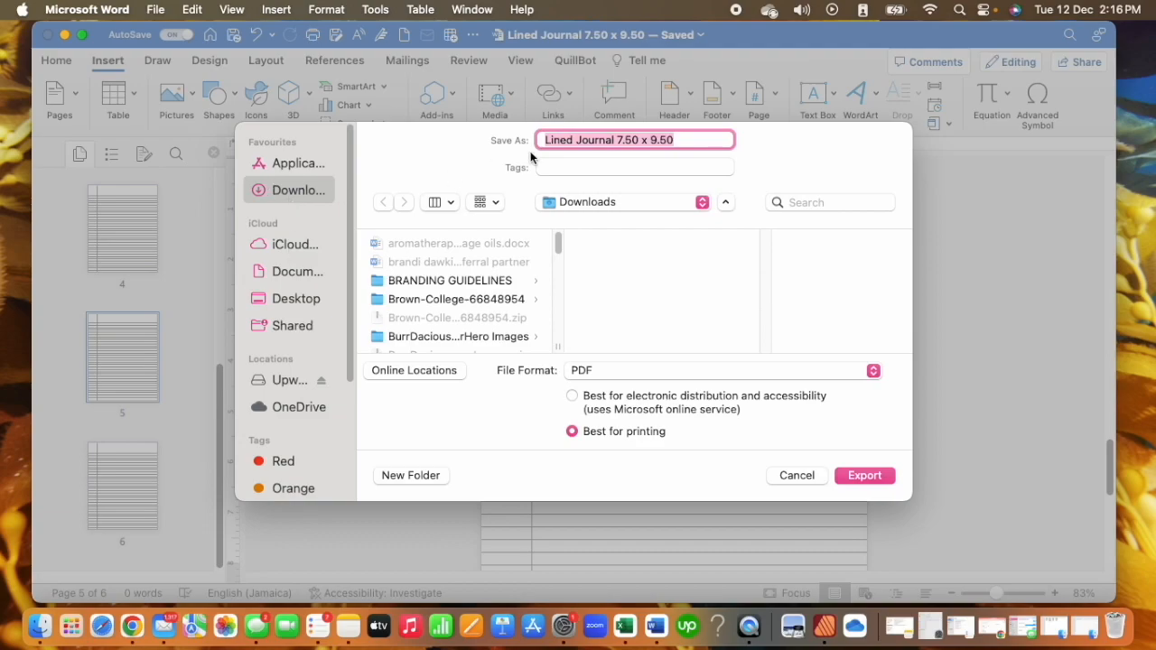
left_click(876, 481)
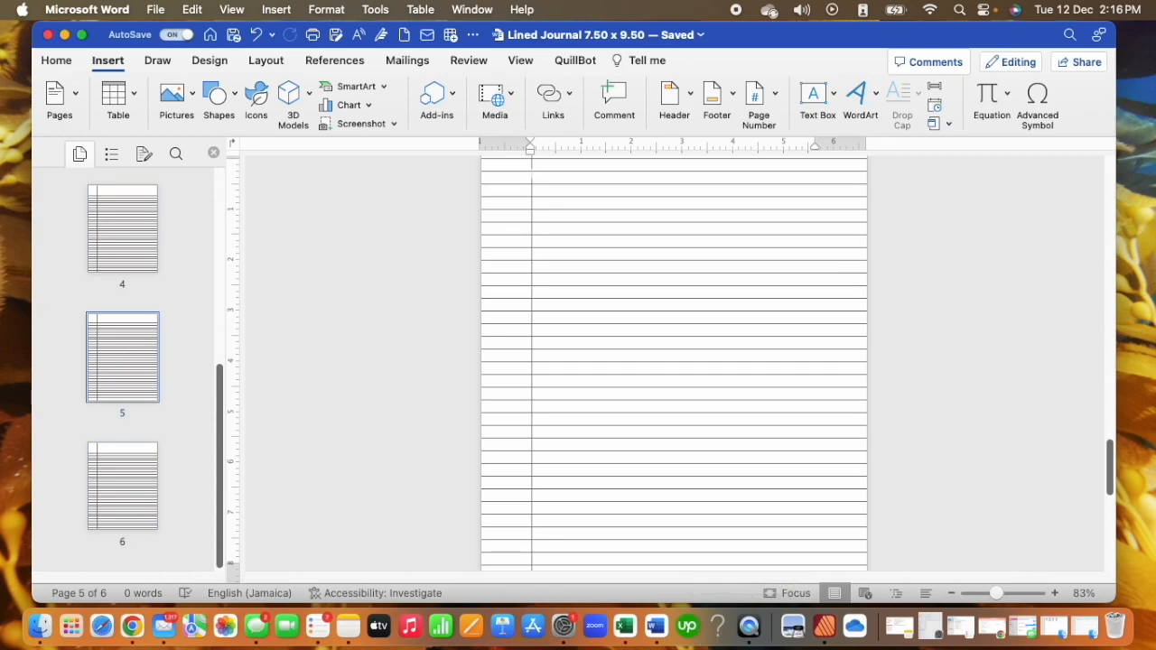
Step: Switch to a new Chrome window and open the Canva home page
right_click(163, 629)
left_click(134, 632)
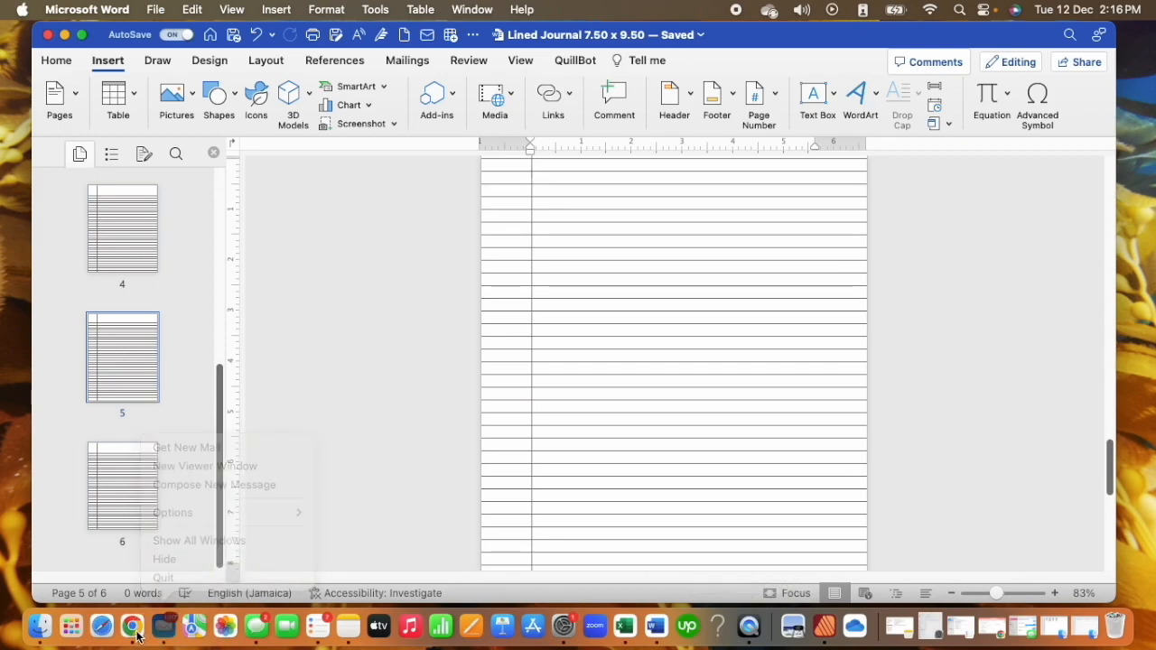
left_click(132, 632)
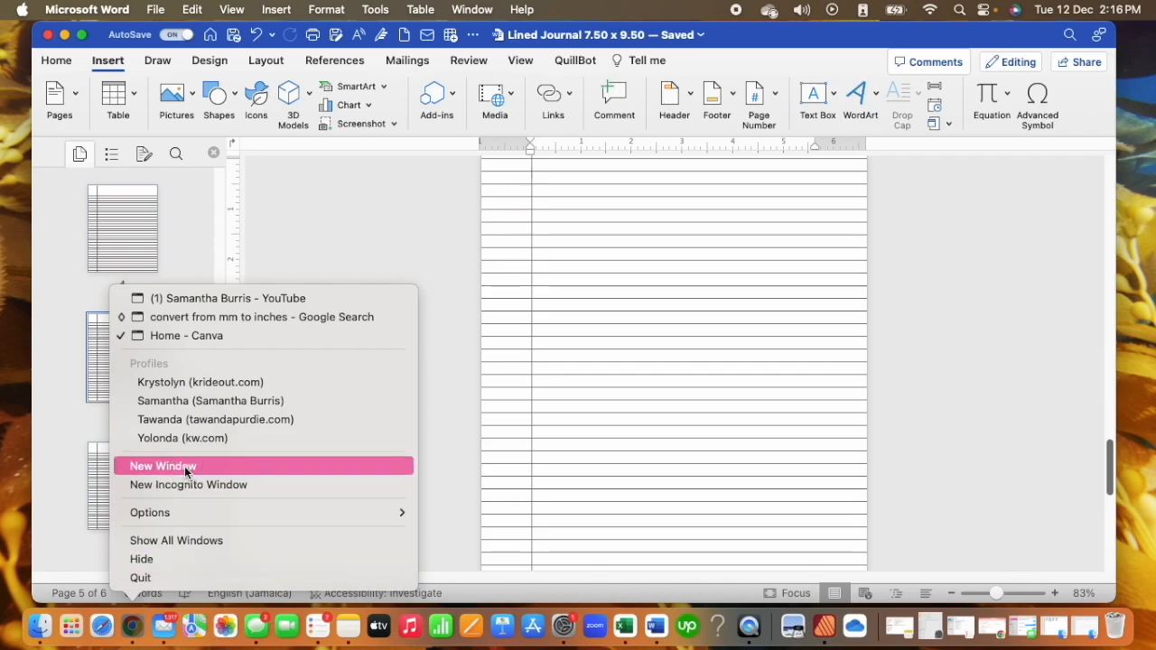
left_click(185, 469)
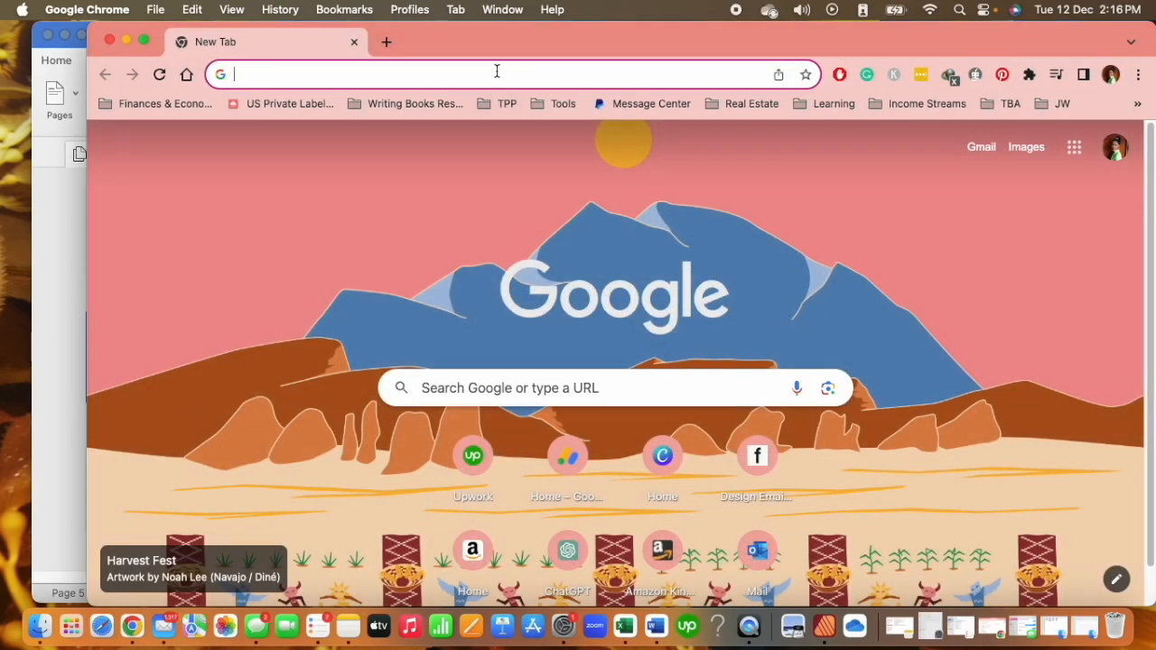
type("canva")
key("Return")
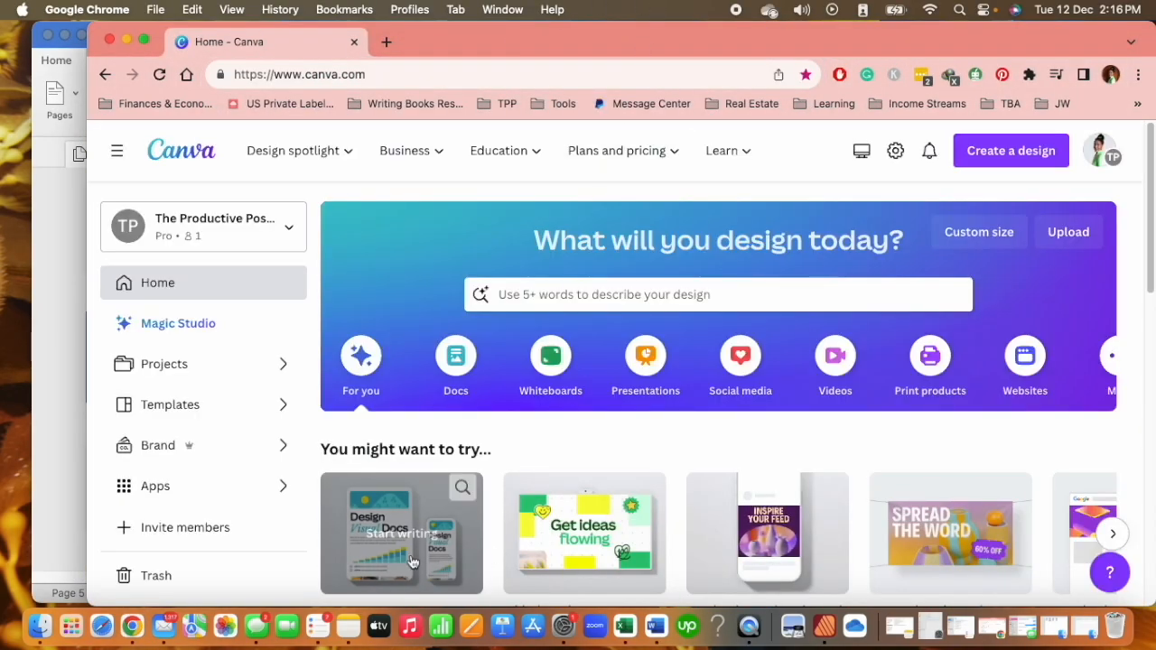
Step: Import the PDF "Lined Journal 7.50 x 9.50 copy" from Downloads into Canva as a design
left_click(1004, 151)
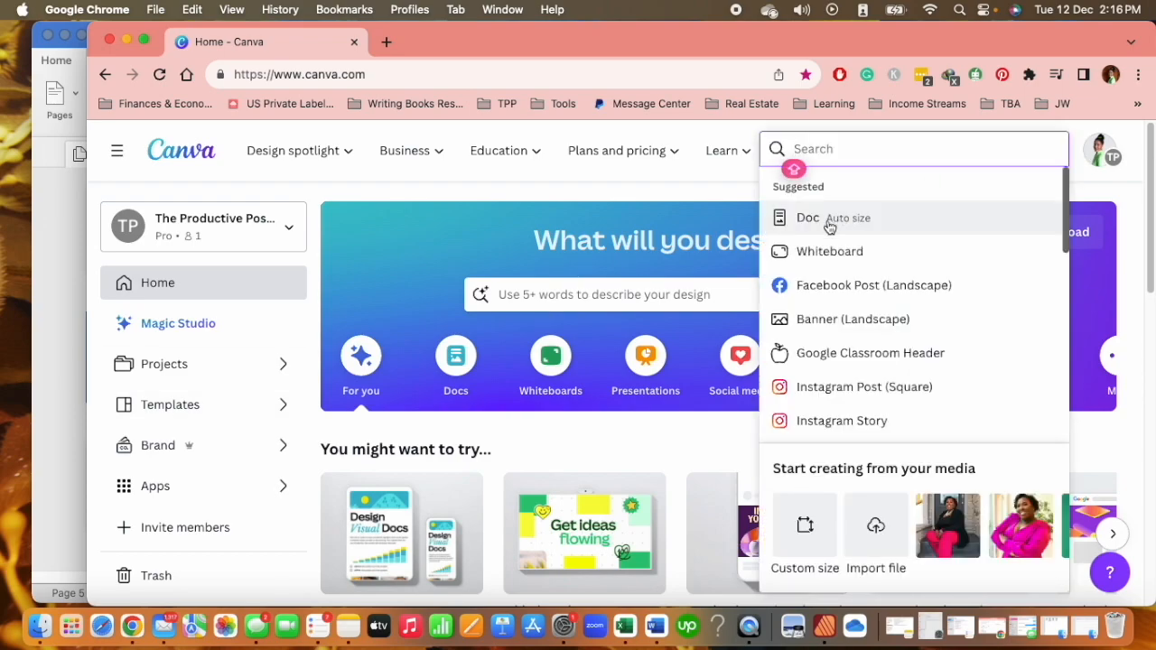
left_click(875, 532)
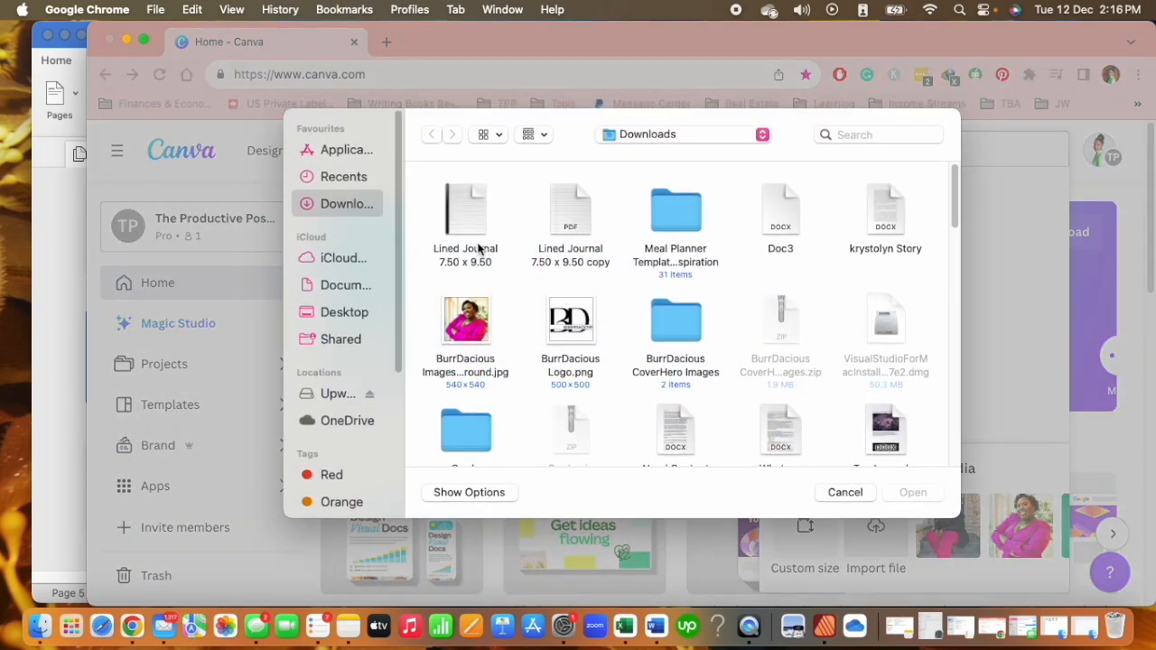
left_click(464, 209)
left_click(587, 209)
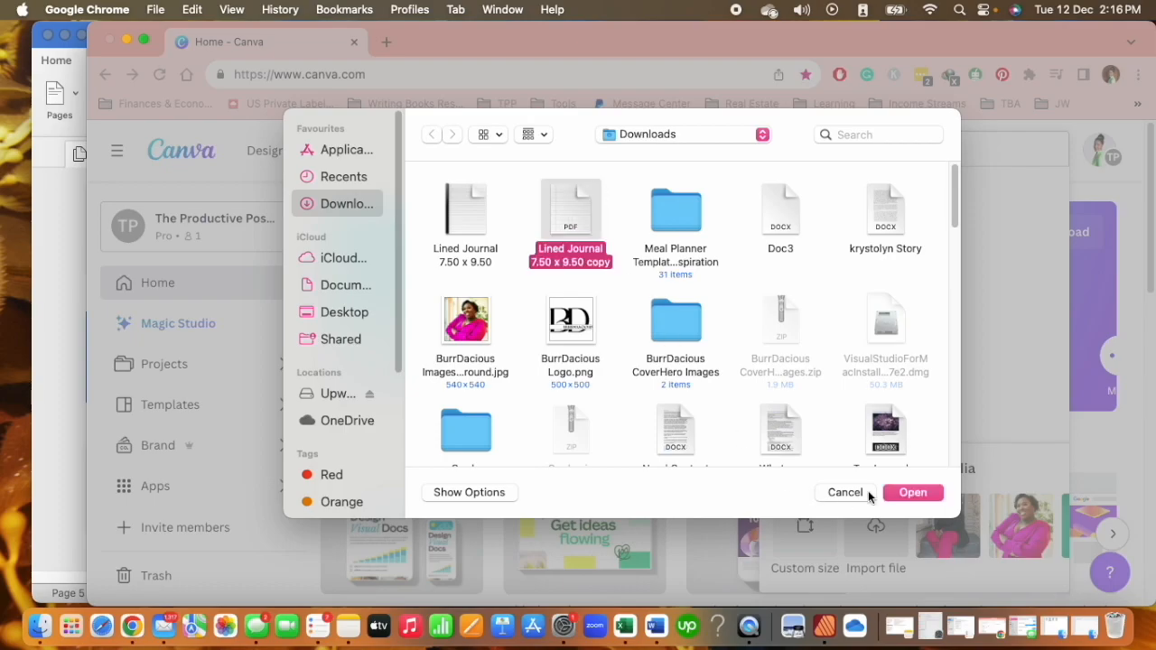
left_click(912, 492)
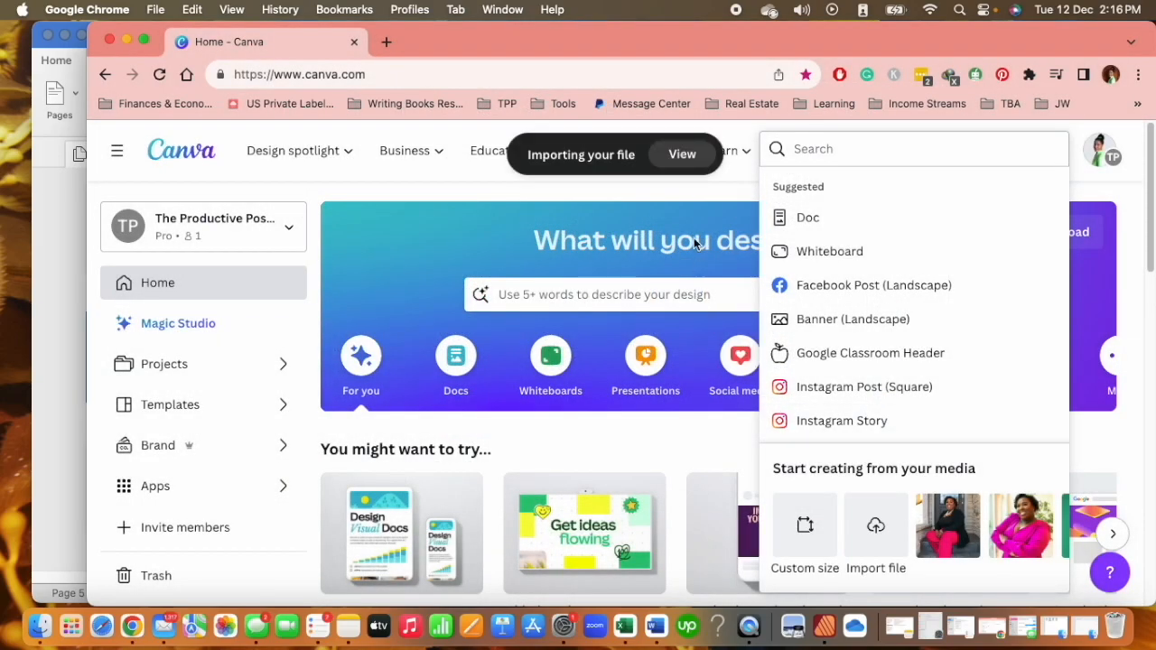
Step: Open the imported Lined Journal 7.50 x 9.50 copy design and dismiss the file import feedback form
left_click(683, 158)
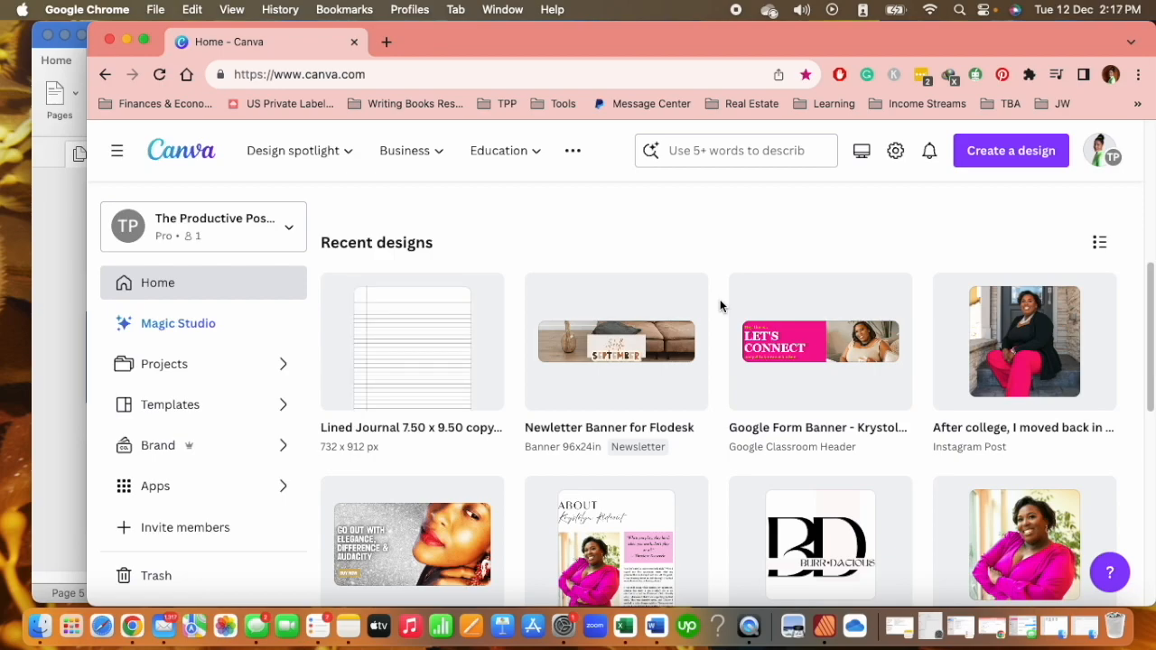
left_click(488, 329)
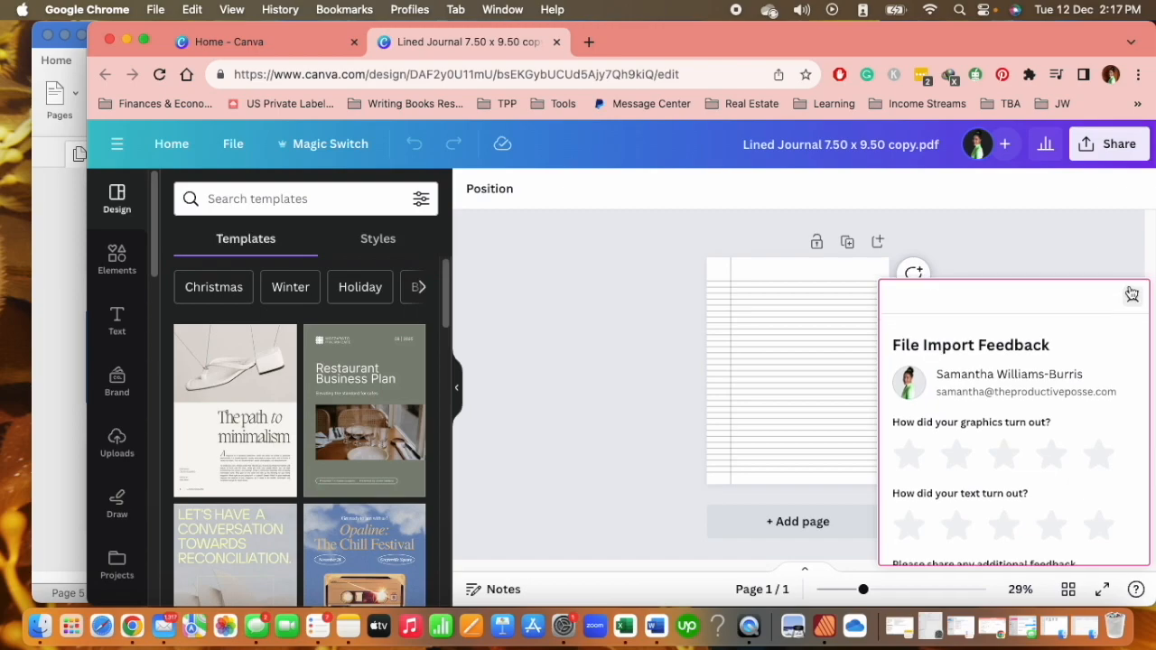
left_click(1133, 301)
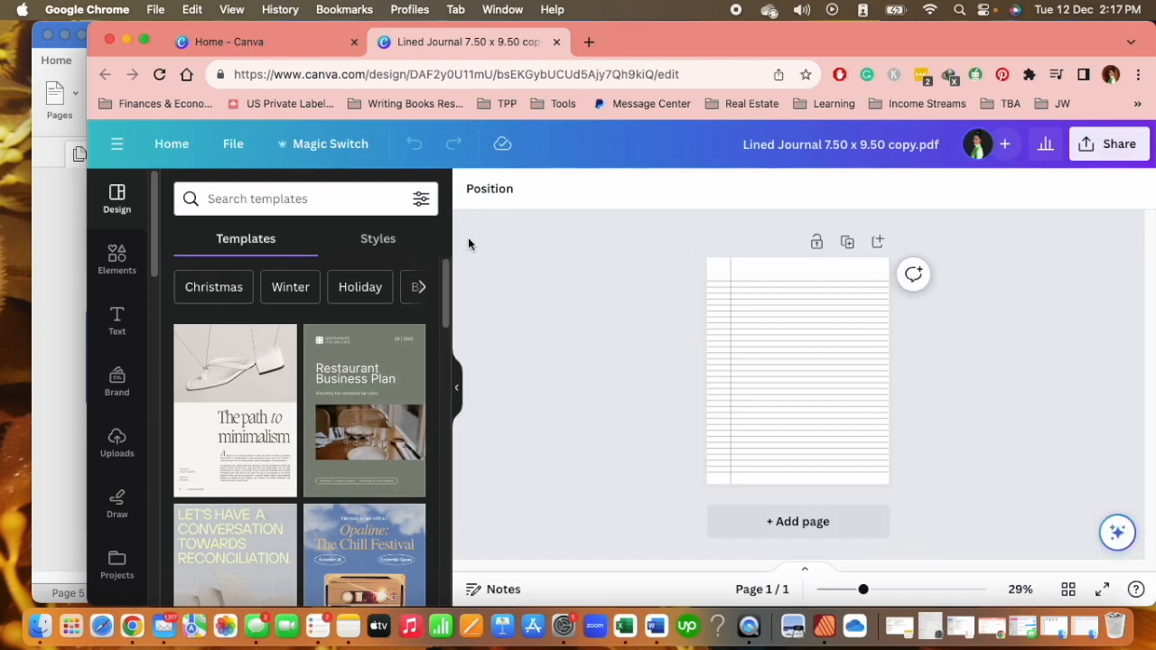
Step: Look through the imported journal design's file options, and return to the Canva home page
left_click(225, 149)
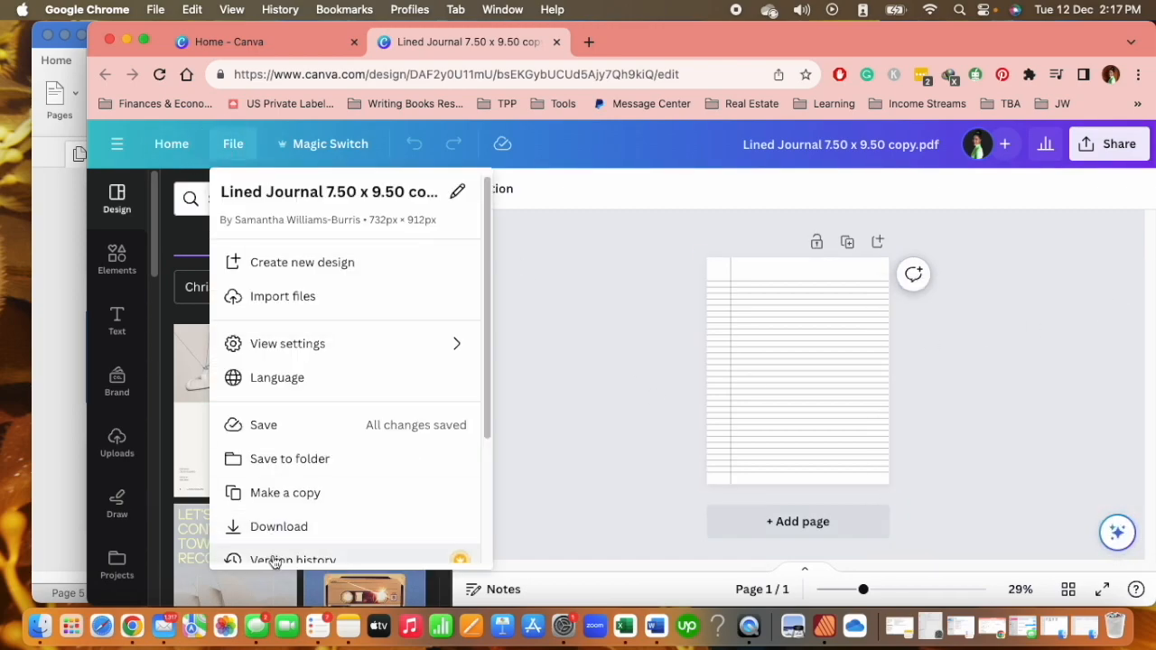
scroll(276, 460, "down", 4)
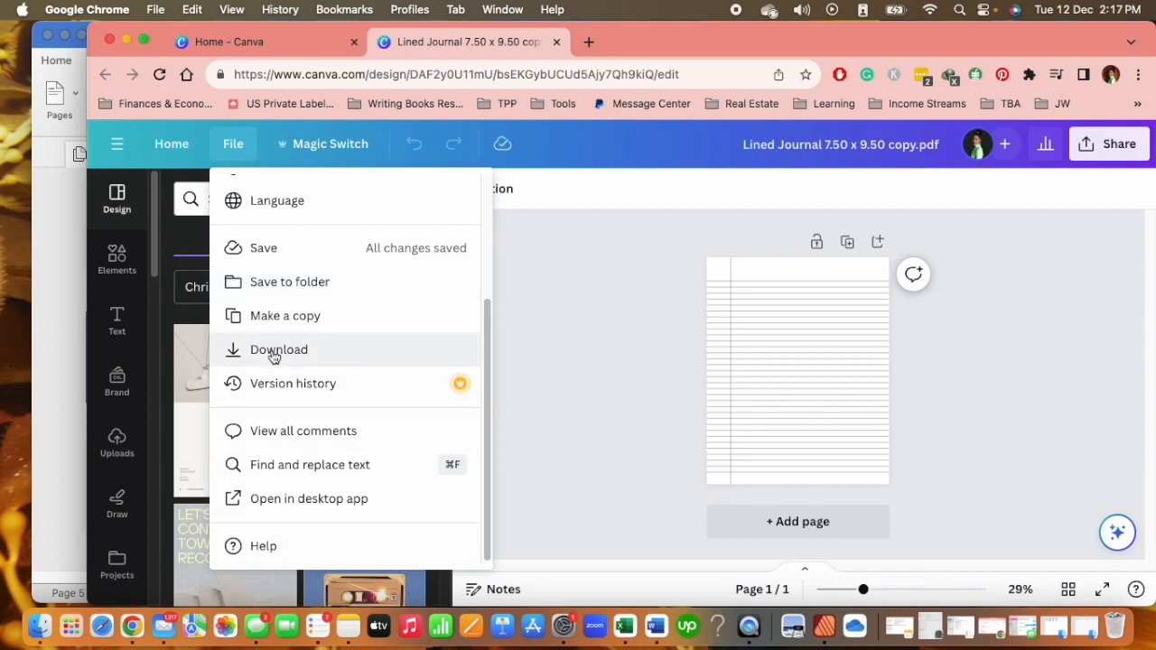
left_click(171, 144)
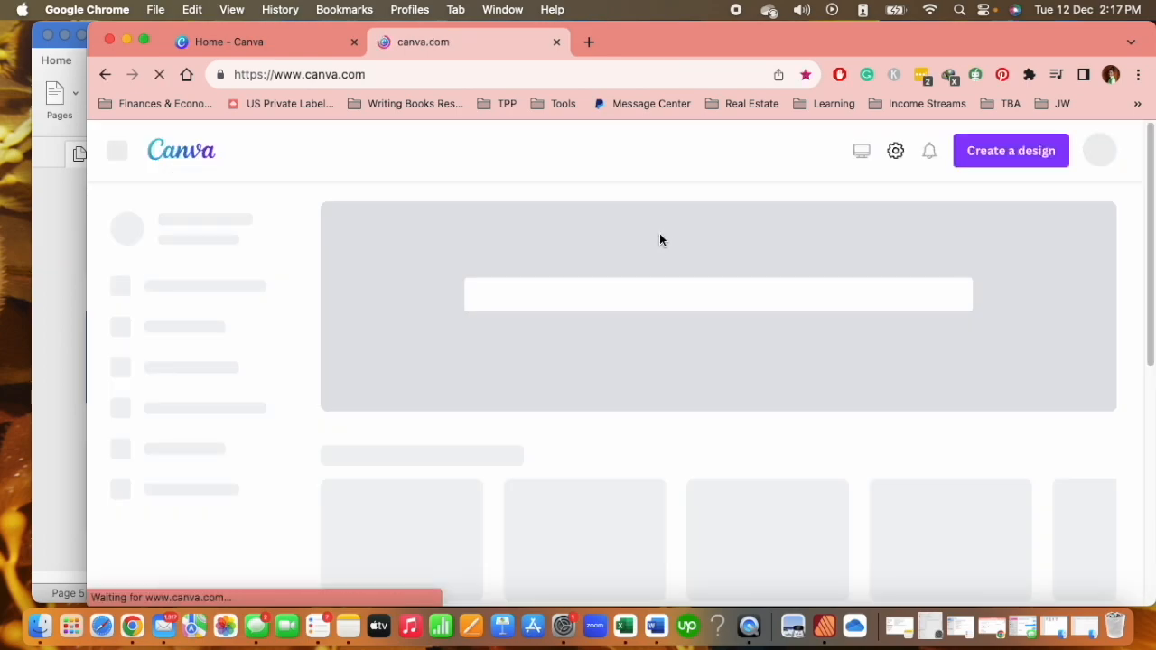
Step: Upload the "Lined Journal 7.50 x 9.50" file from Downloads into Canva as a design
left_click(966, 159)
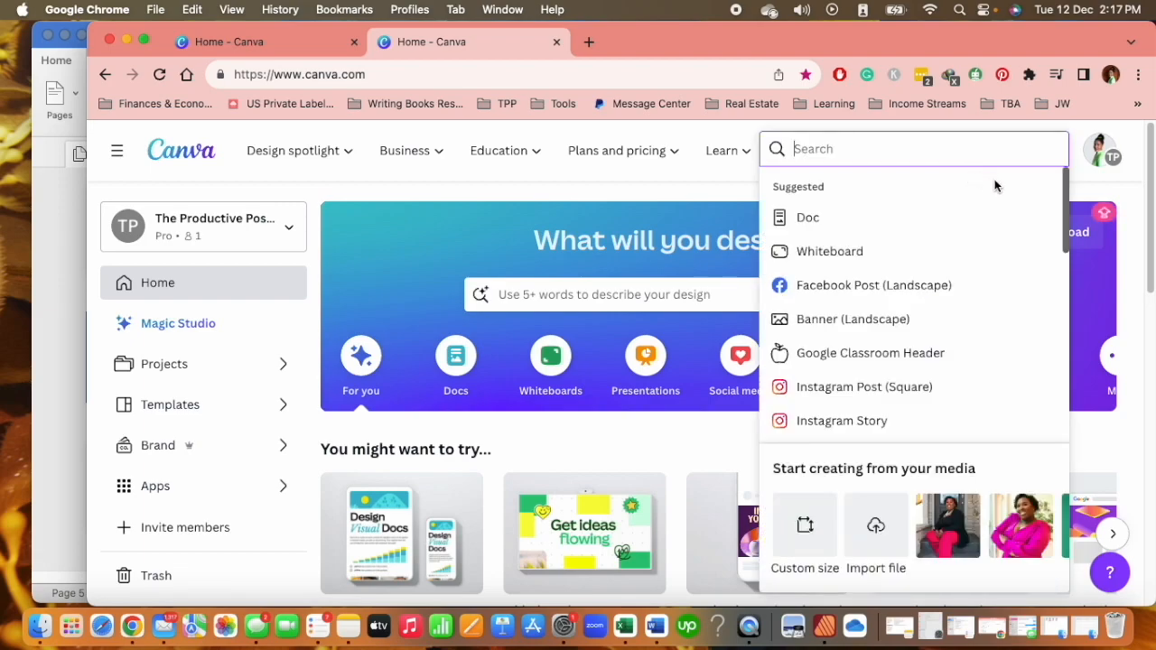
left_click(1091, 235)
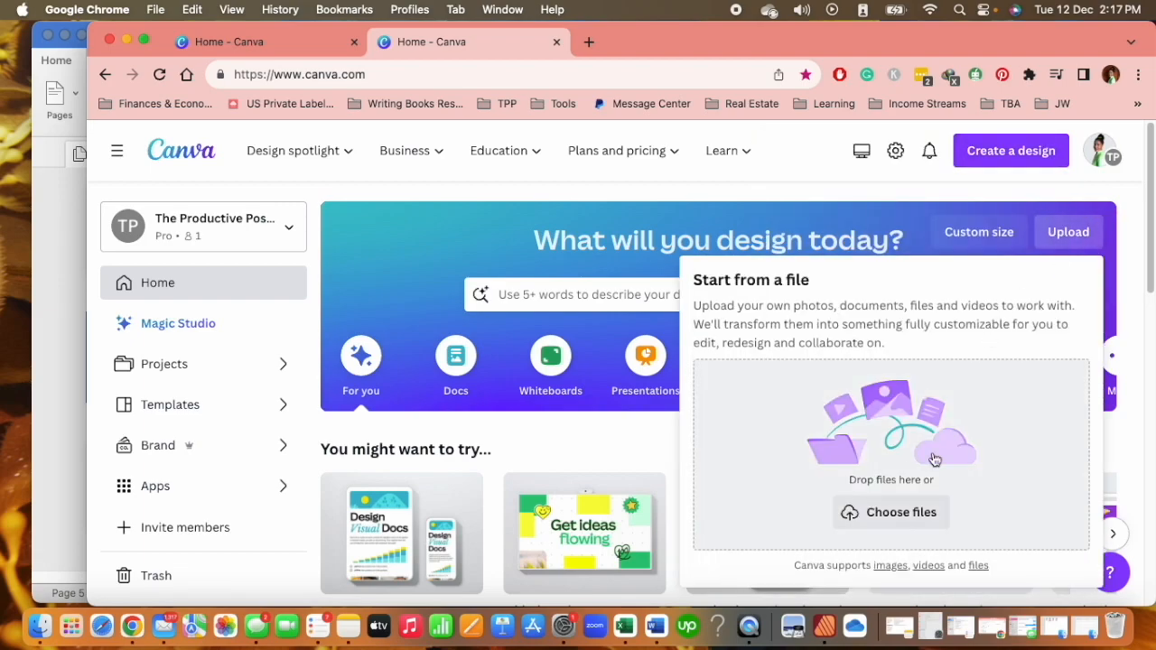
left_click(903, 511)
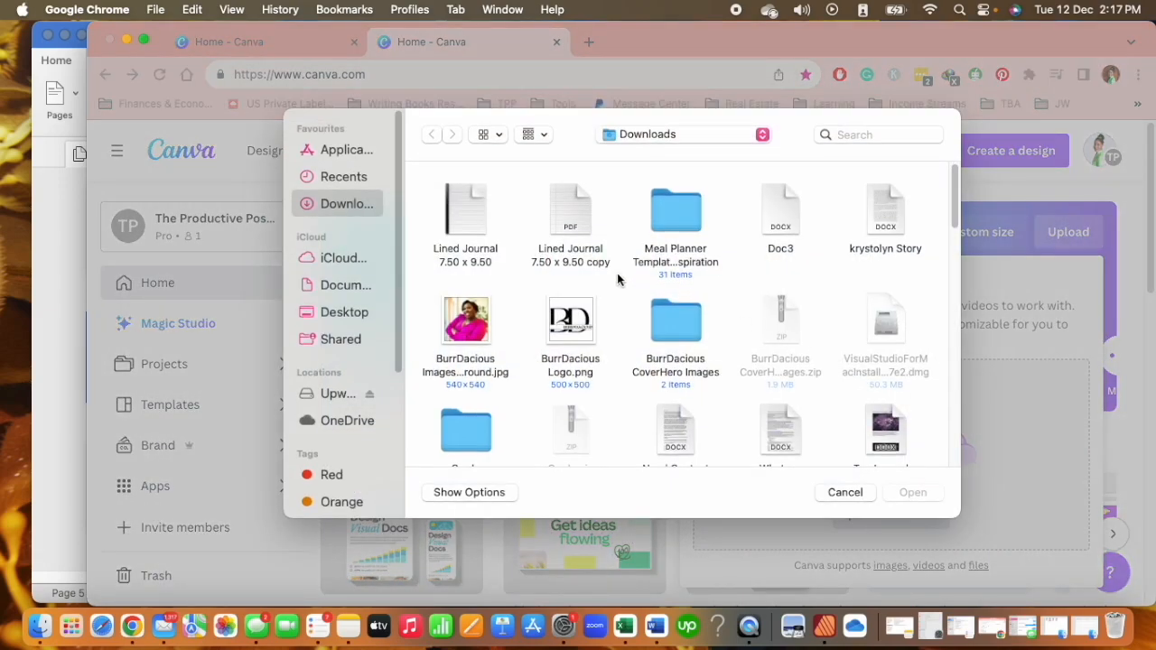
left_click(465, 216)
left_click(912, 492)
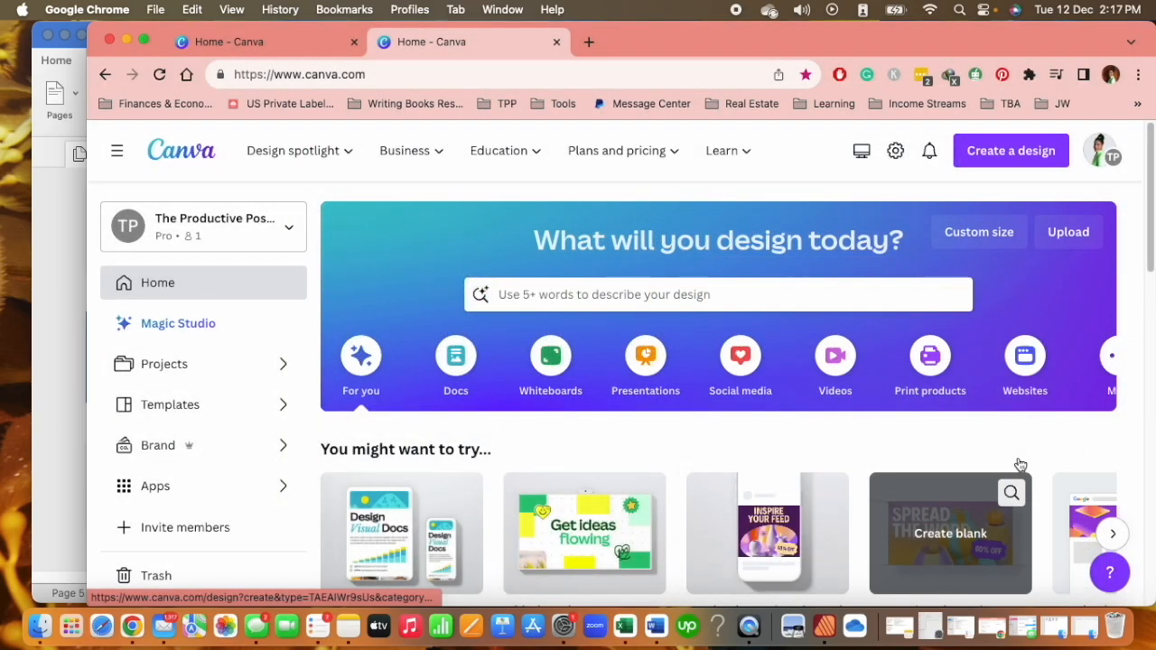
Step: Open the newly imported Lined Journal 7.50 x 9.50 design and dismiss the file import feedback form
left_click(691, 154)
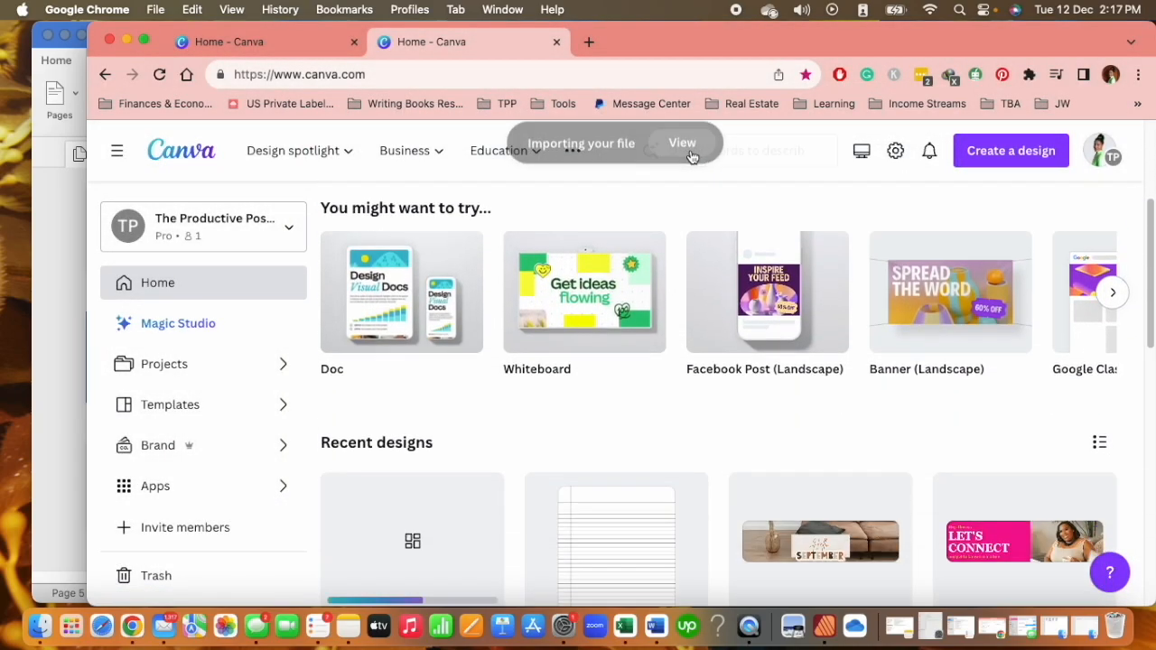
left_click(454, 389)
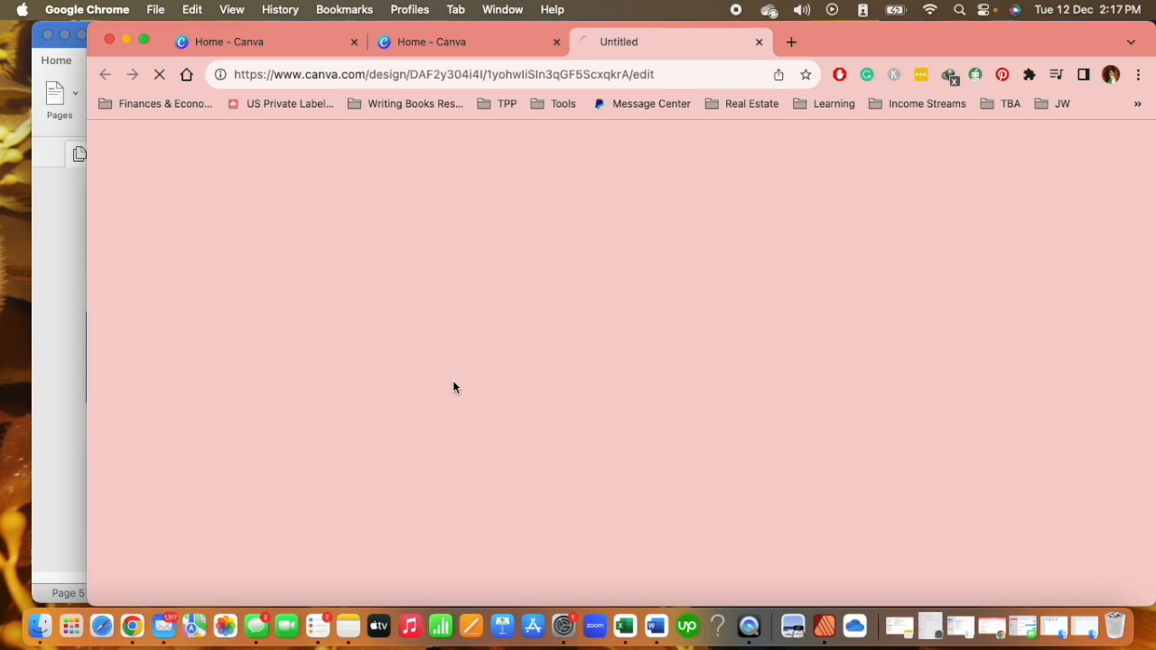
scroll(985, 411, "down", 3)
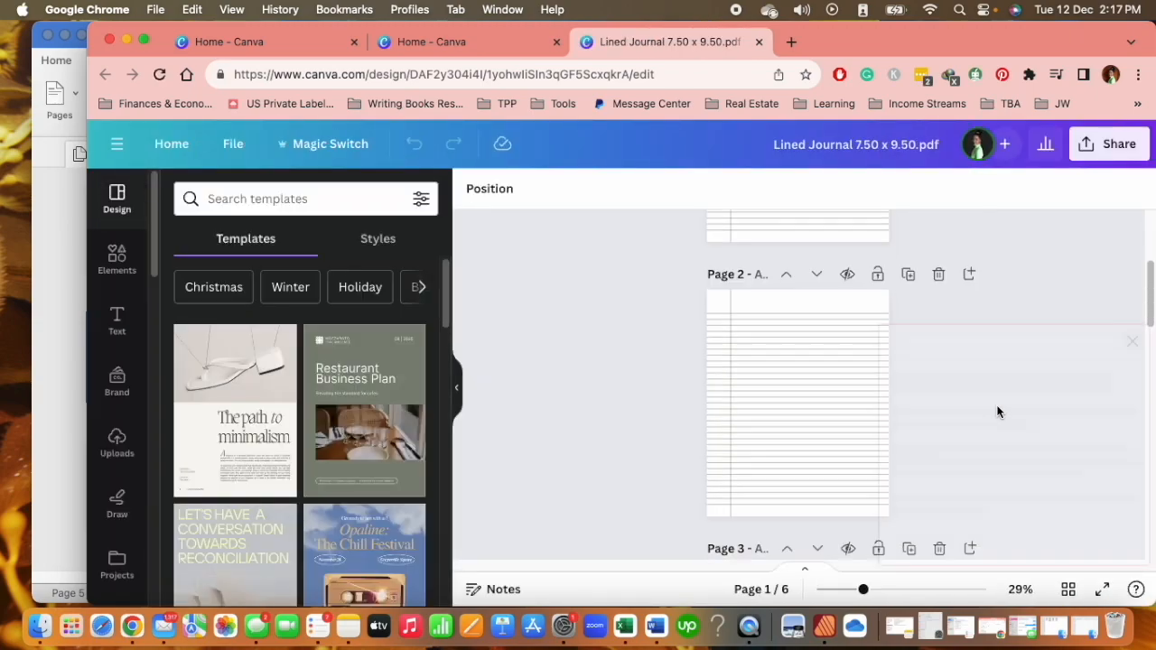
left_click(1128, 297)
left_click_drag(863, 589, 908, 589)
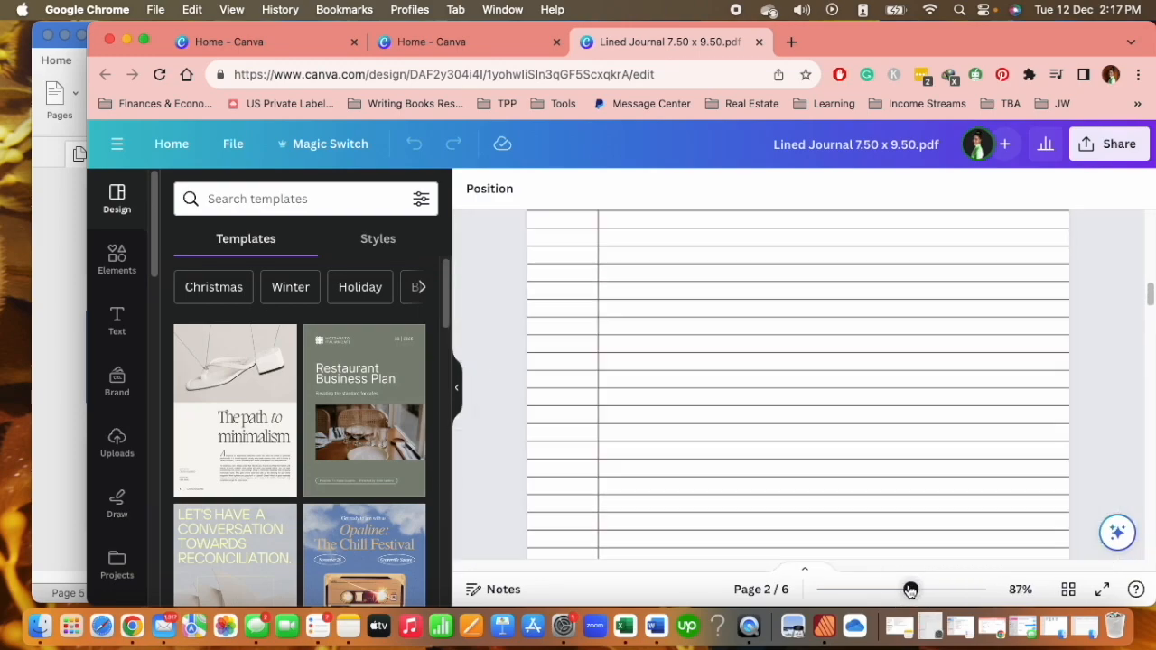
Step: Show the journal pages in a grid and duplicate the lined pages repeatedly until the design has 110 pages
left_click(1068, 591)
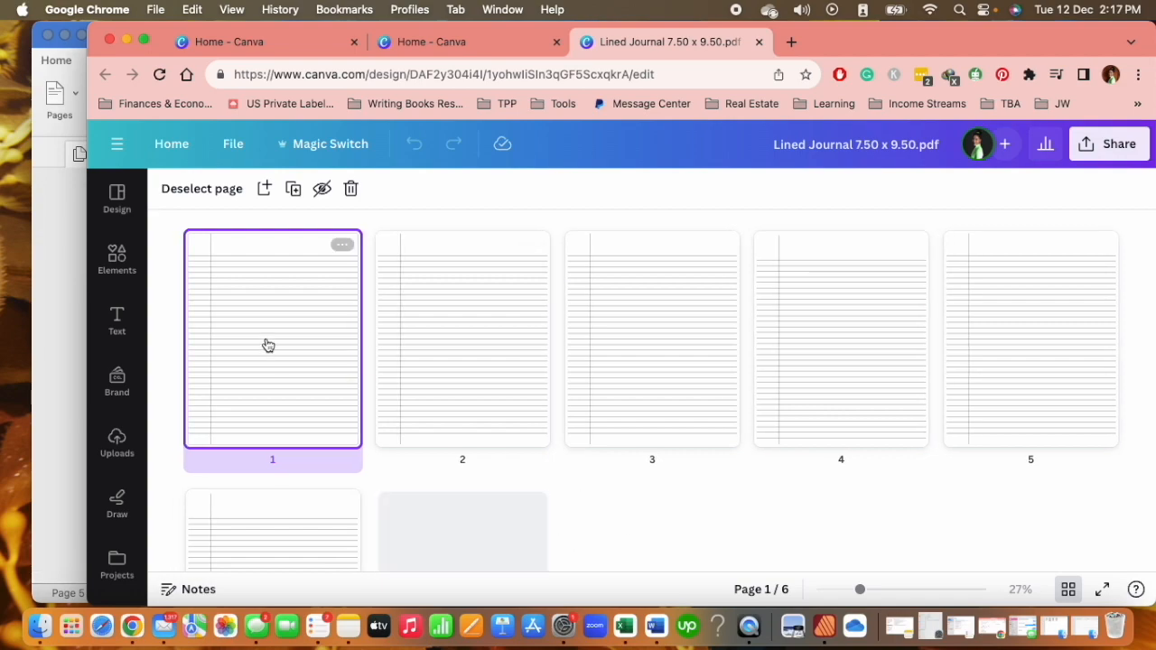
left_click(336, 245)
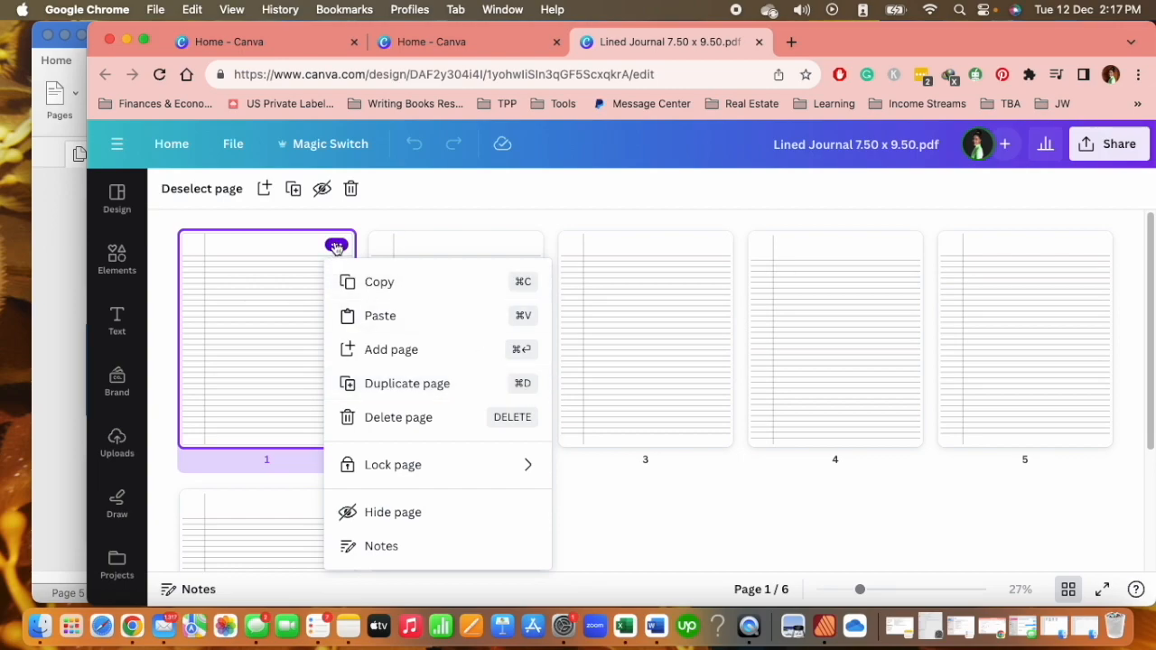
left_click(379, 227)
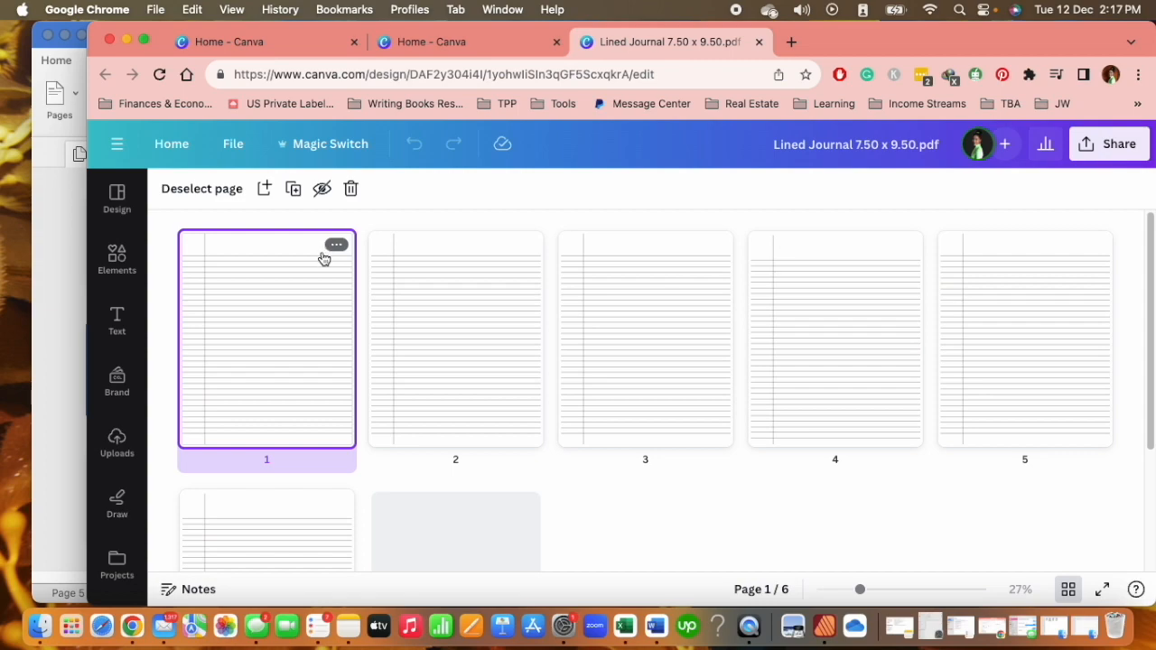
key("super+d")
key("super+d")
key("super+d")
key("super+d")
key("super+d")
key("super+d")
key("super+d")
key("super+d")
key("super+d")
key("super+d")
key("super+d")
key("super+d")
key("super+d")
key("super+d")
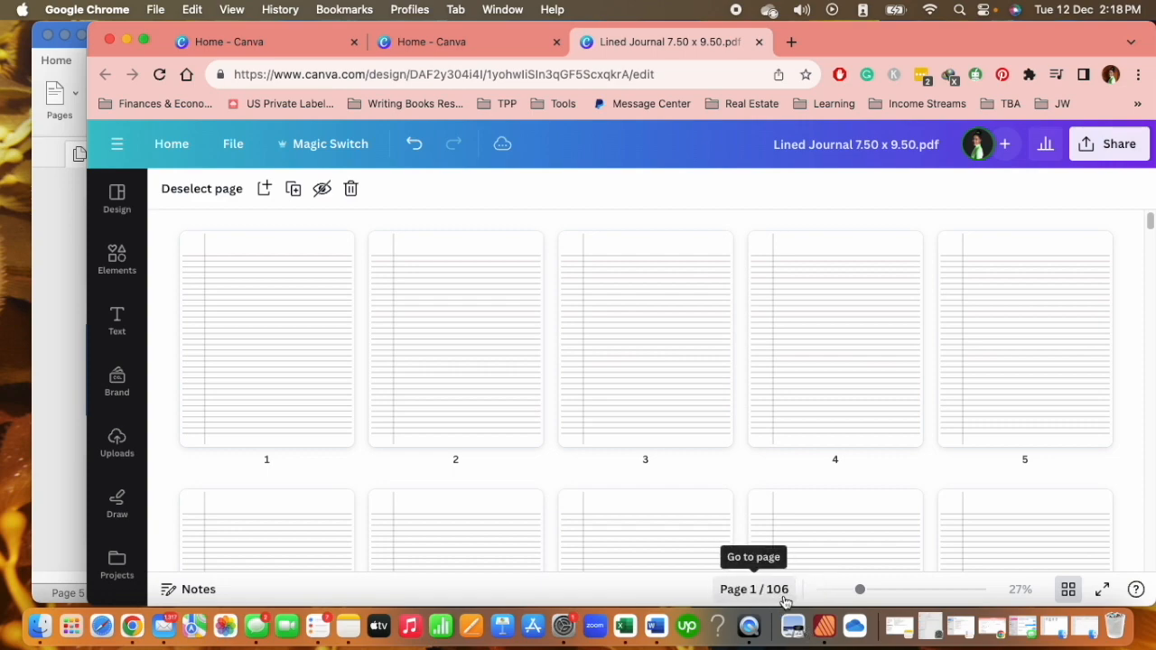
Step: Examine the duplicated lined pages up close and in the grid, from the end of the journal back to its start
left_click(1068, 589)
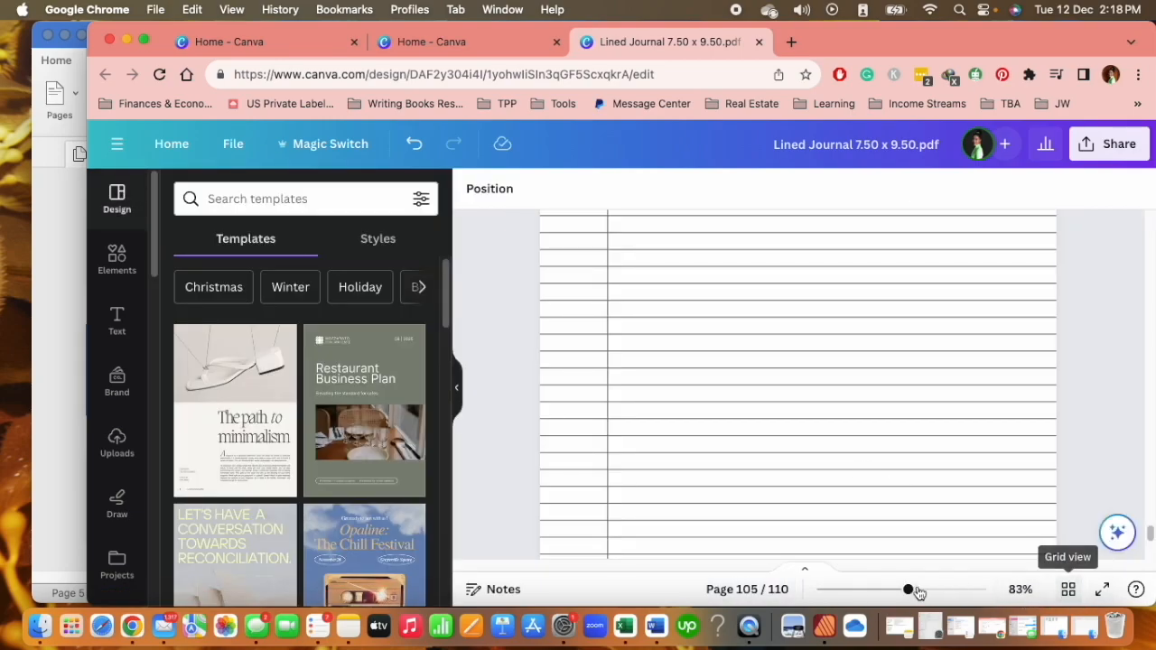
left_click_drag(908, 589, 876, 590)
left_click(1102, 589)
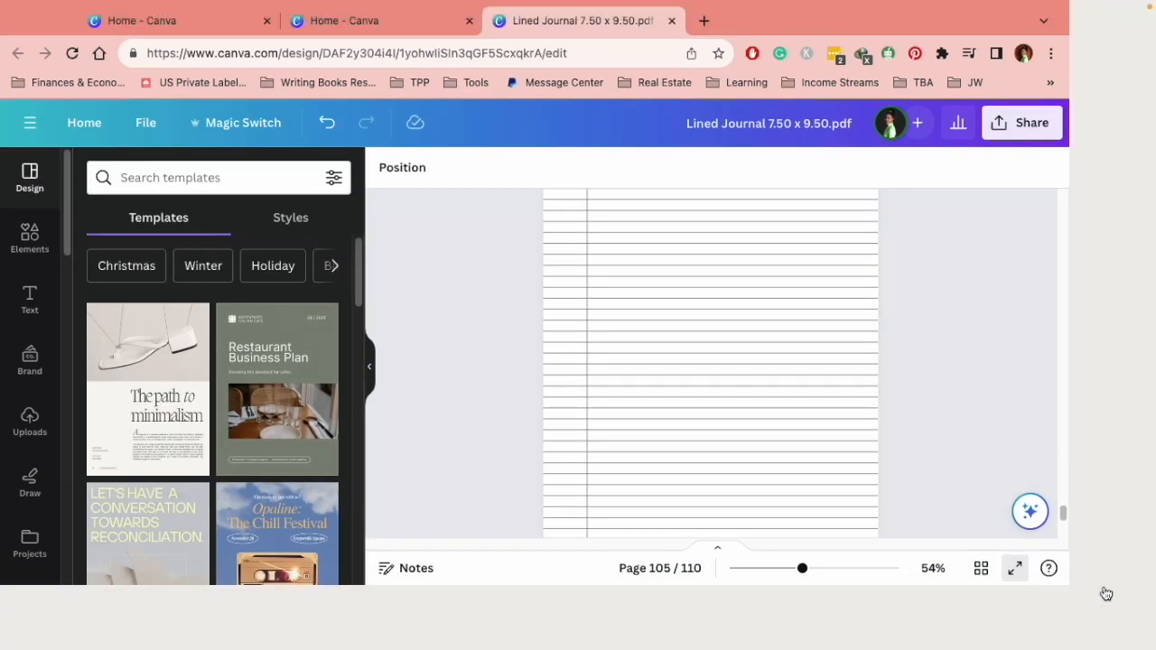
left_click(1117, 627)
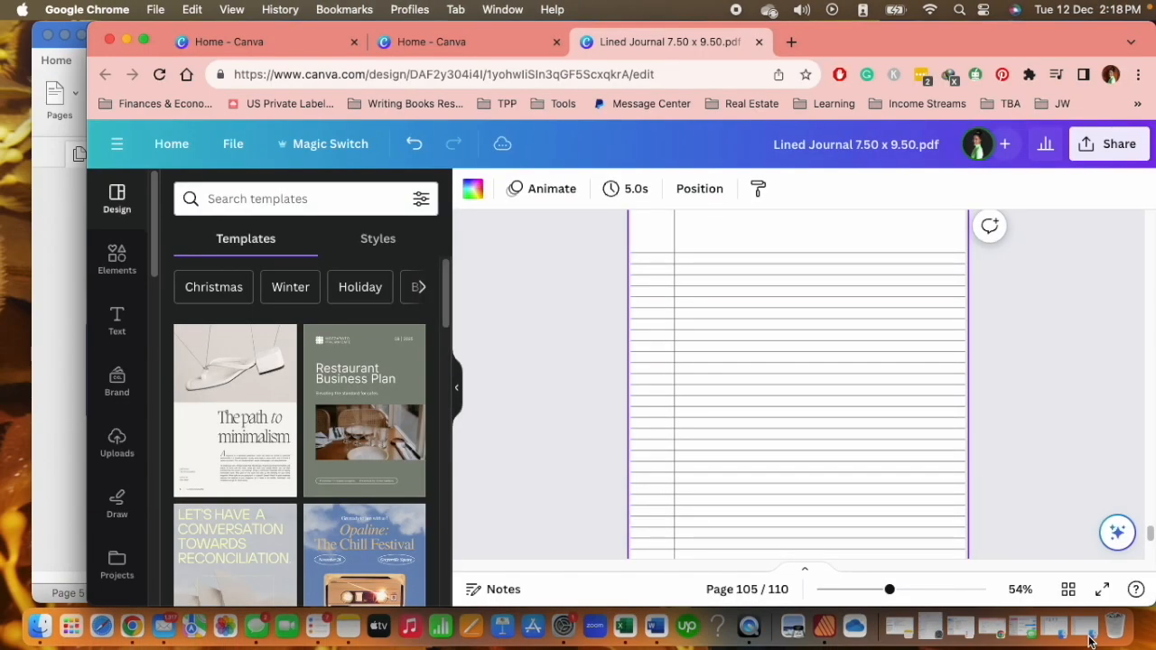
left_click(1069, 589)
scroll(916, 452, "down", 3)
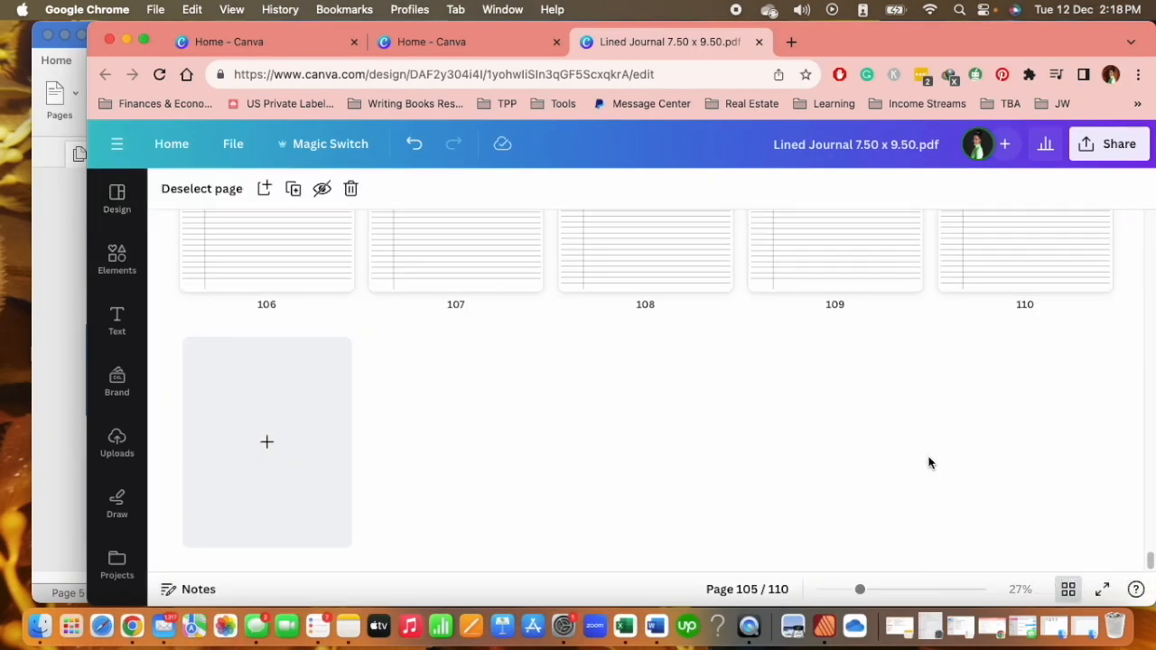
scroll(925, 459, "up", 20)
scroll(931, 461, "up", 20)
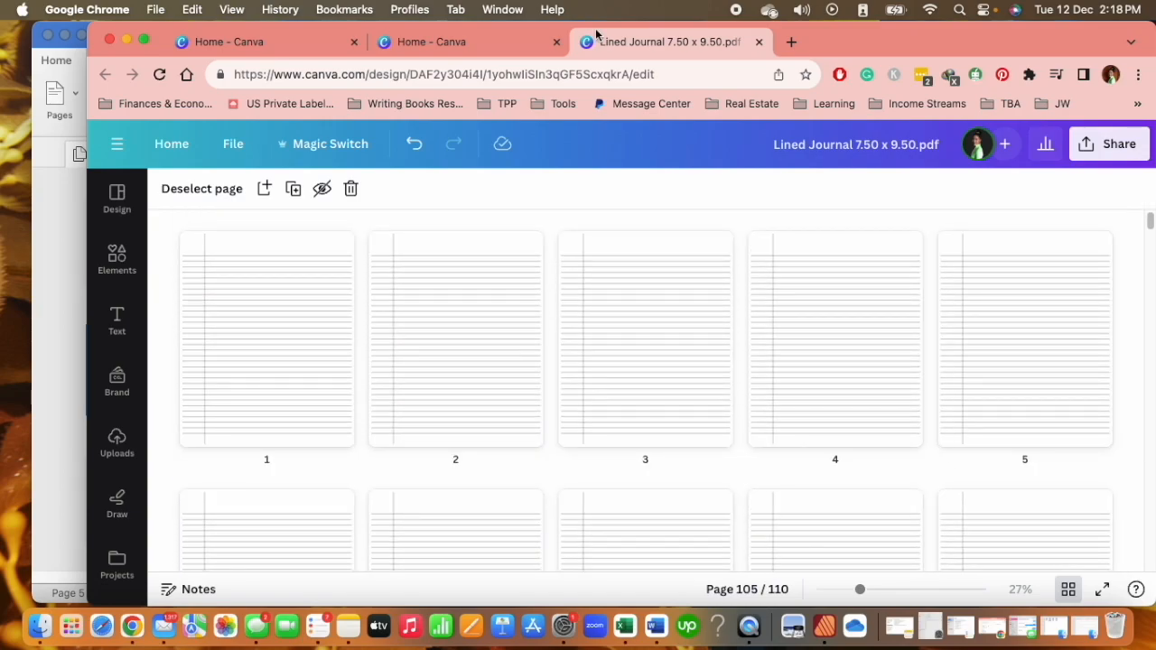
Step: Download all pages of the journal design with PDF Print as the file type
left_click(1097, 152)
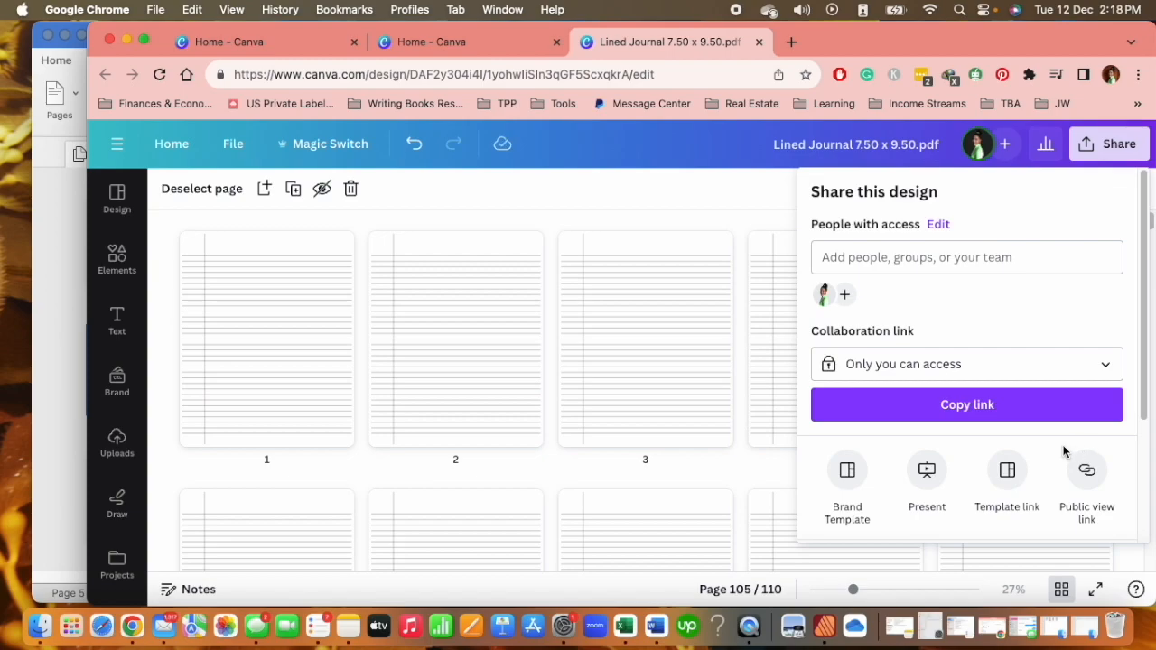
scroll(1056, 446, "down", 4)
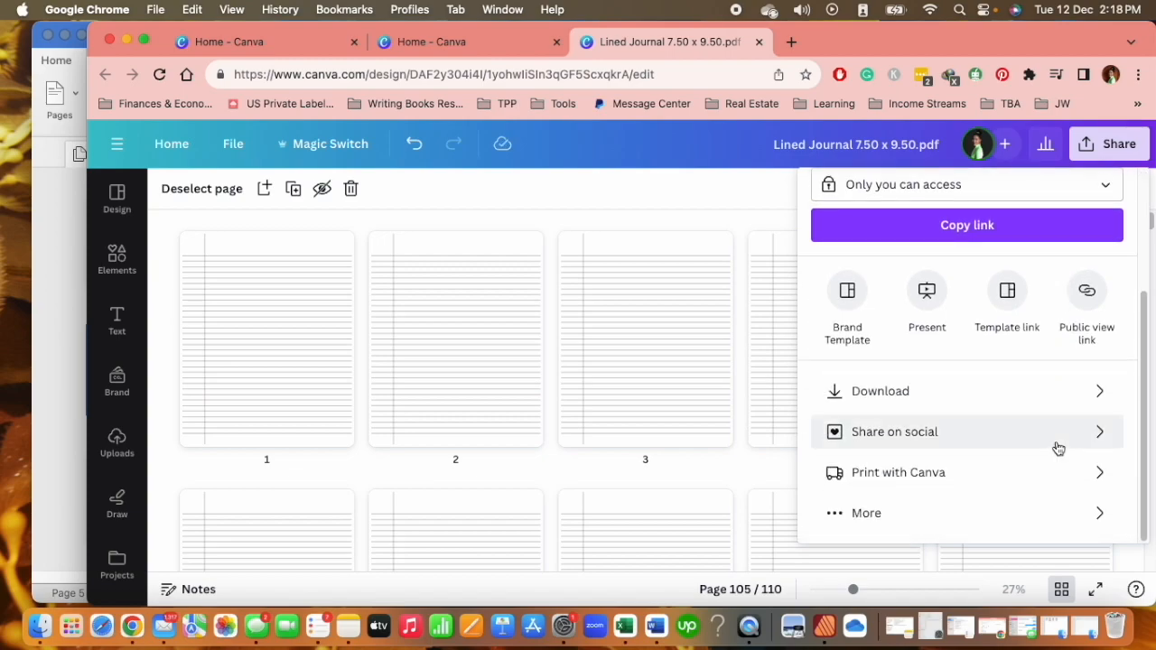
left_click(884, 386)
left_click(1083, 261)
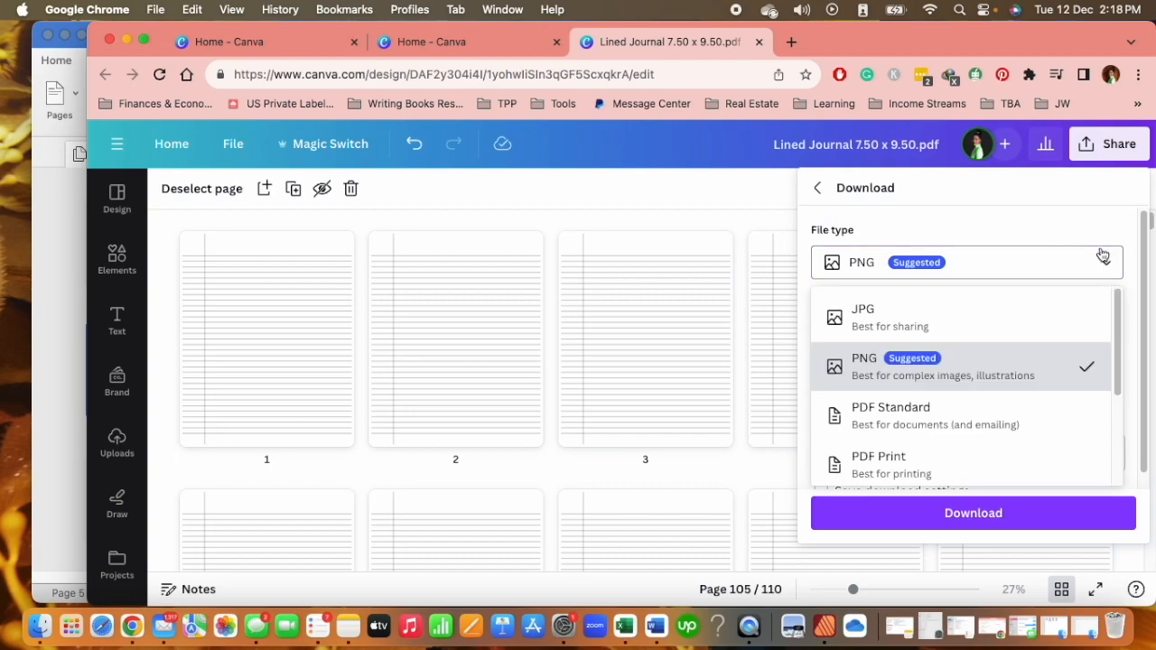
left_click(890, 465)
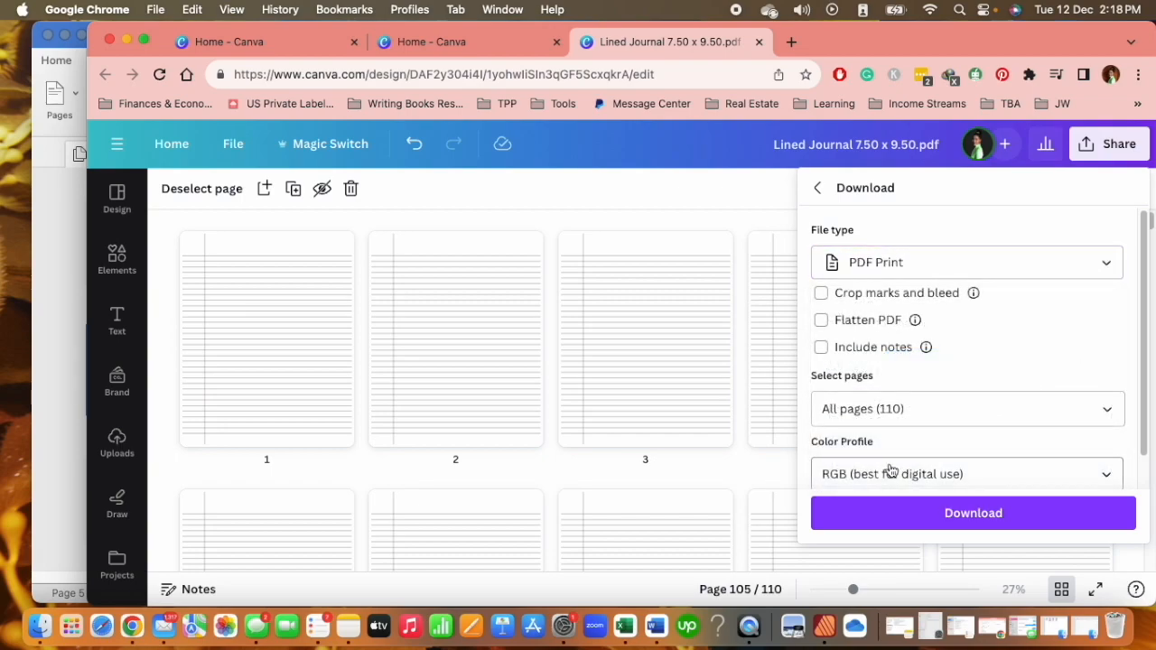
scroll(1113, 392, "down", 1)
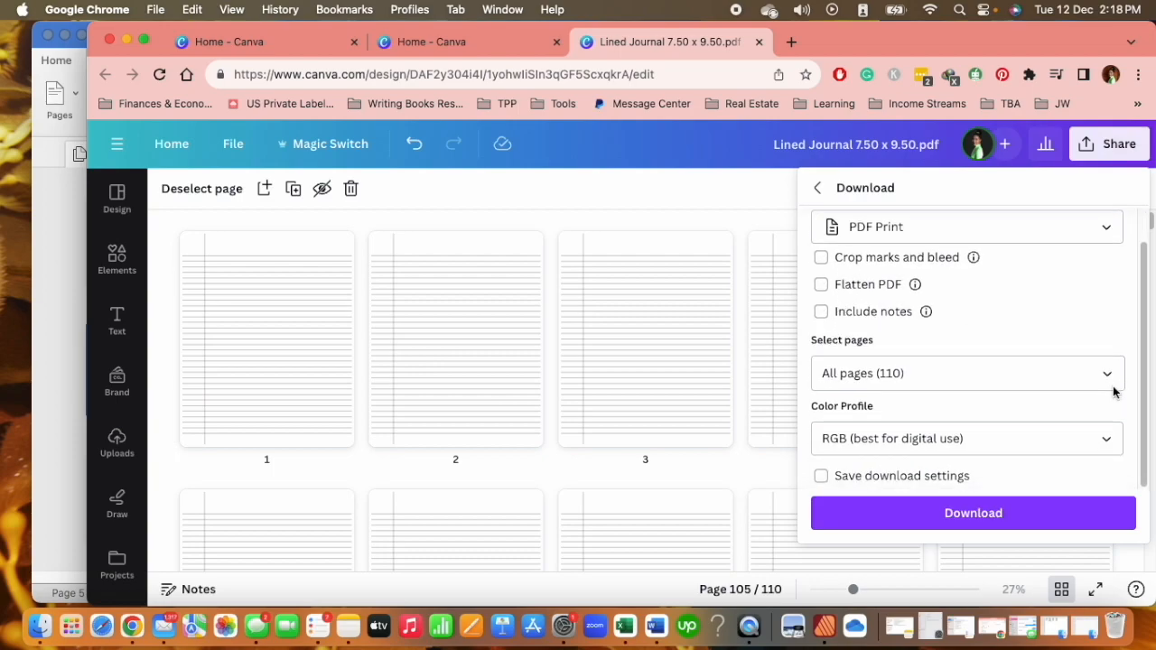
left_click(994, 524)
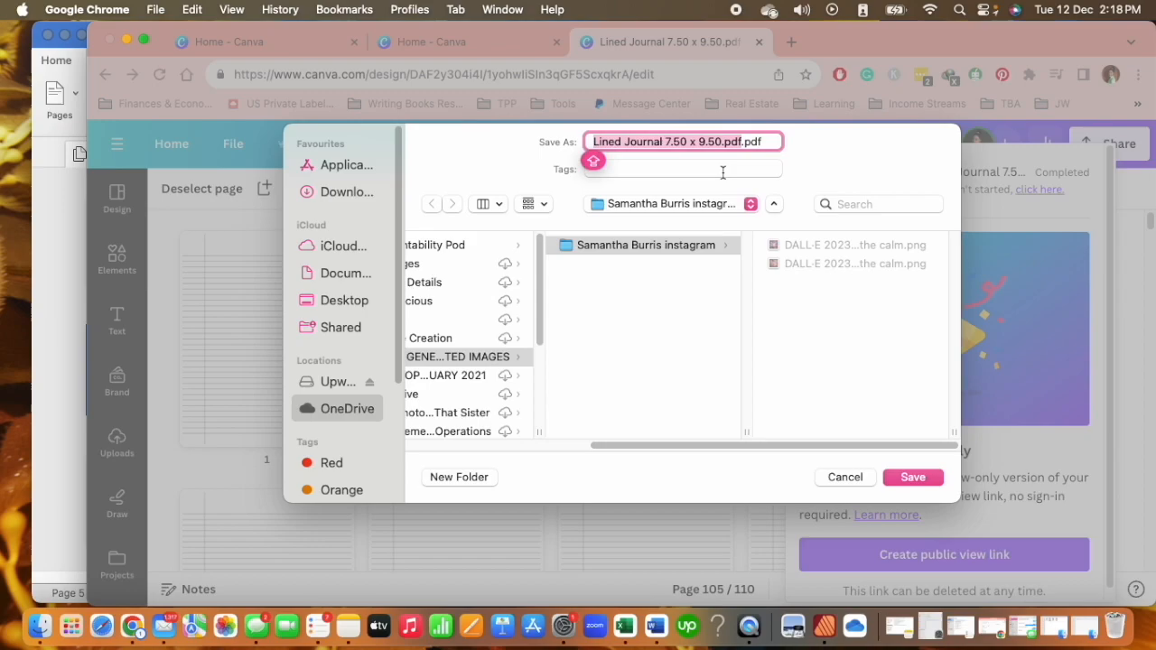
Step: Save the PDF in Downloads as "cANVA Lined Journal 7.50 x 9.50.pdf.pdf" and close the share panel
left_click(741, 142)
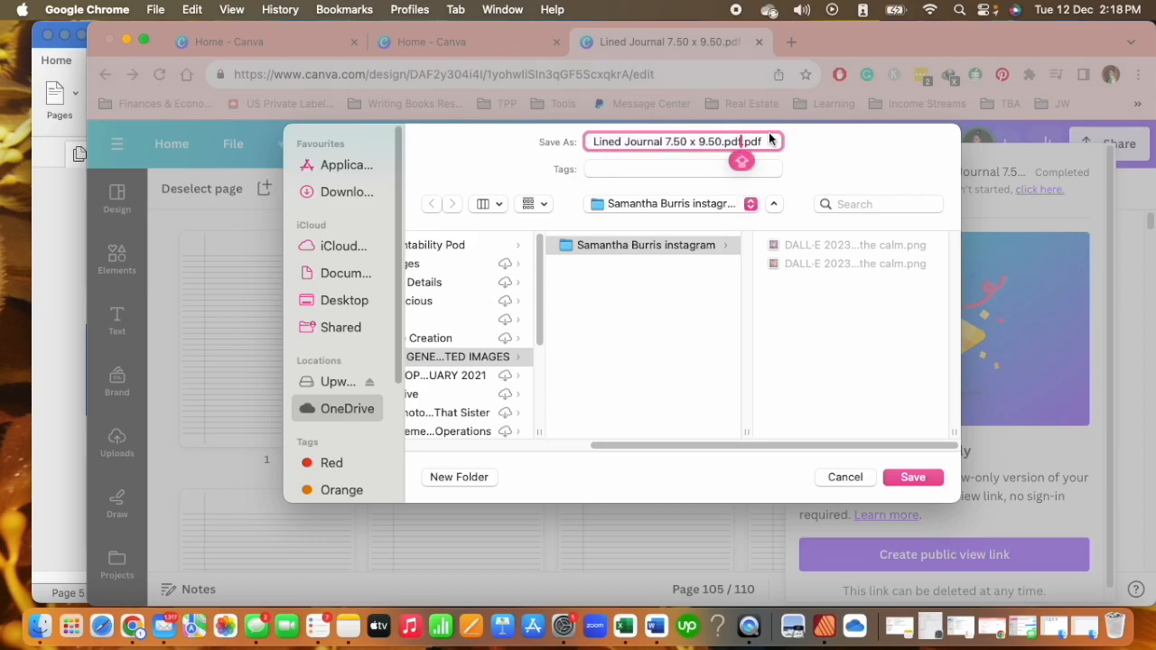
left_click(593, 142)
type("dANVA")
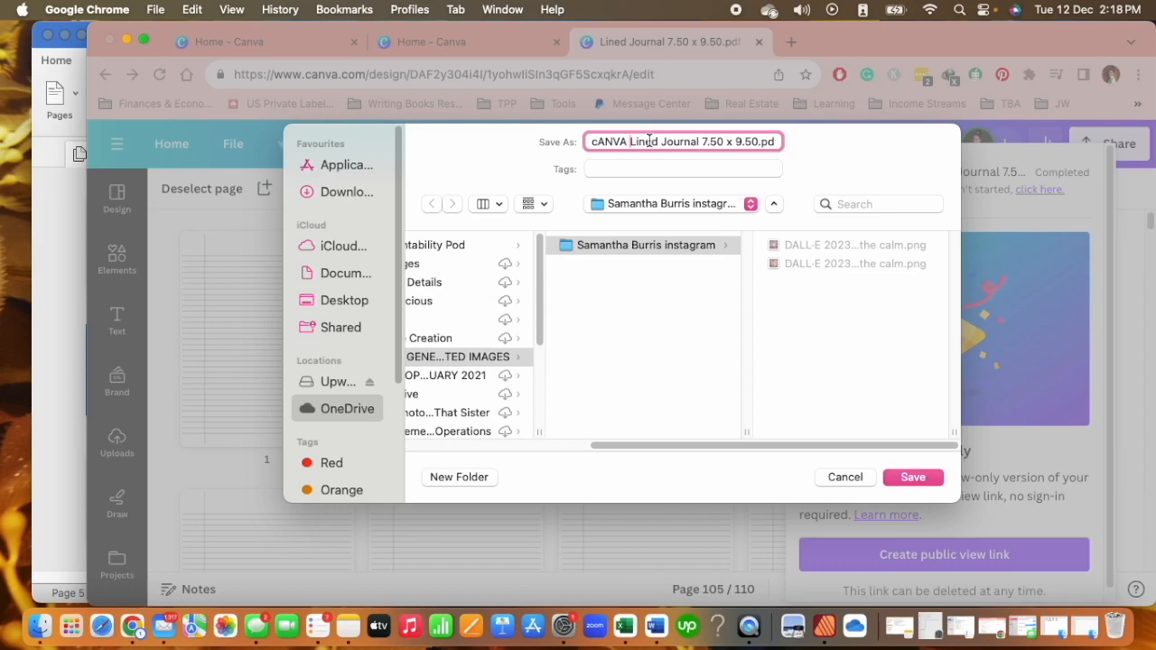
left_click(347, 193)
left_click(912, 477)
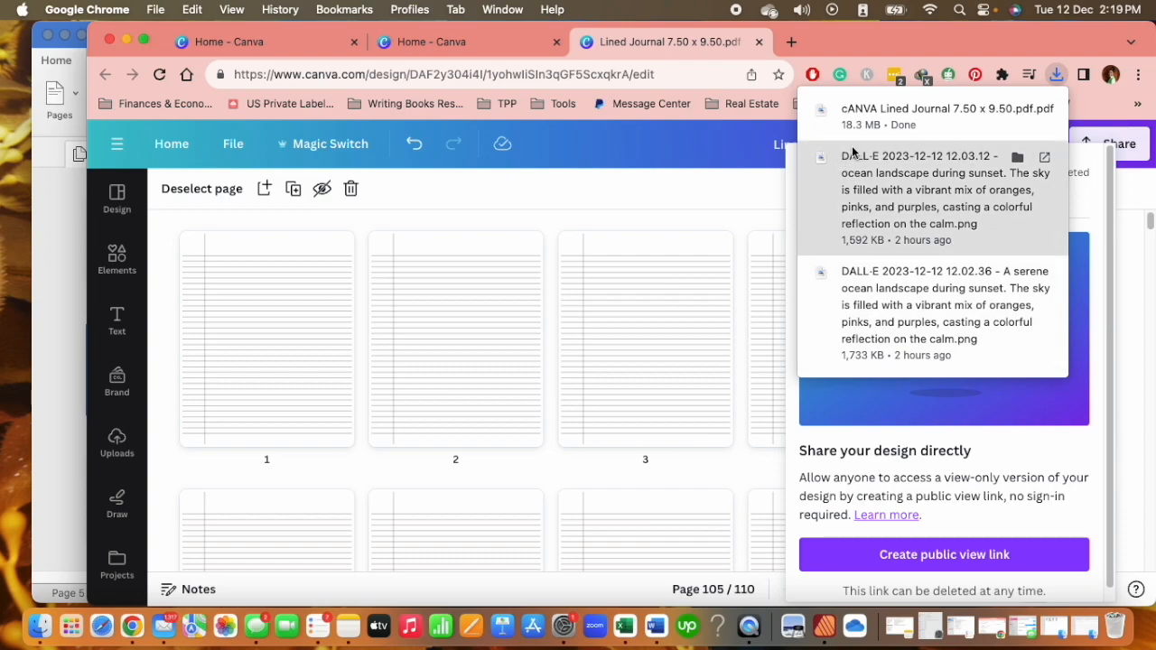
left_click(548, 193)
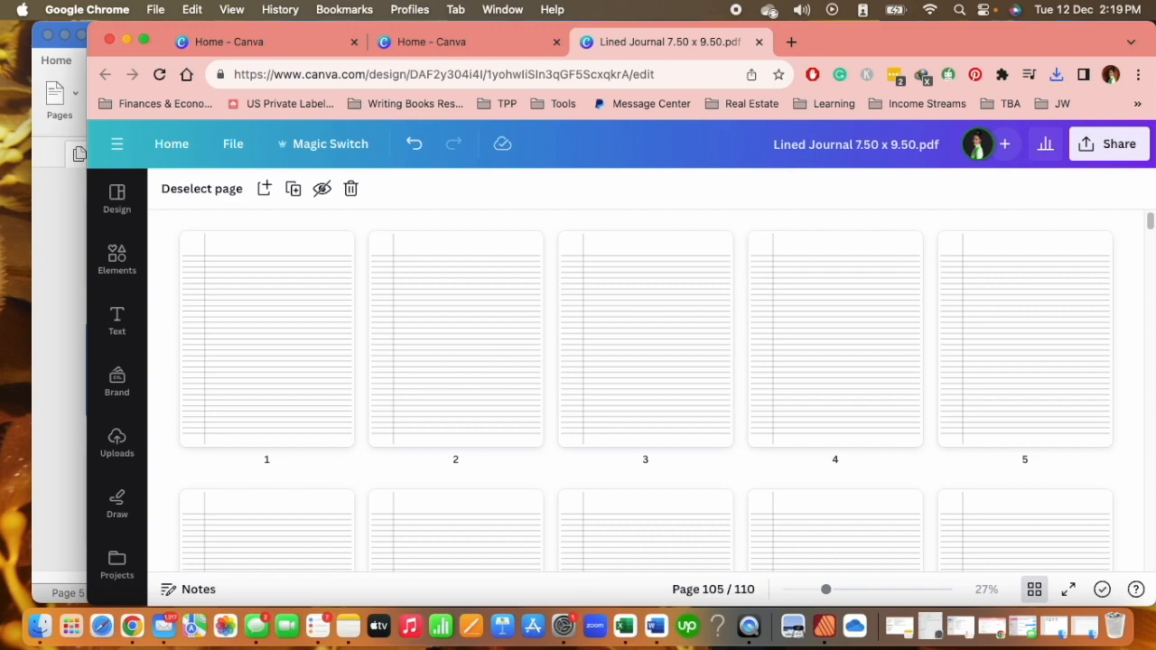
Step: Open the downloaded cANVA Lined Journal PDF from the browser's recent downloads and look through its lined pages to the last one
left_click(1056, 74)
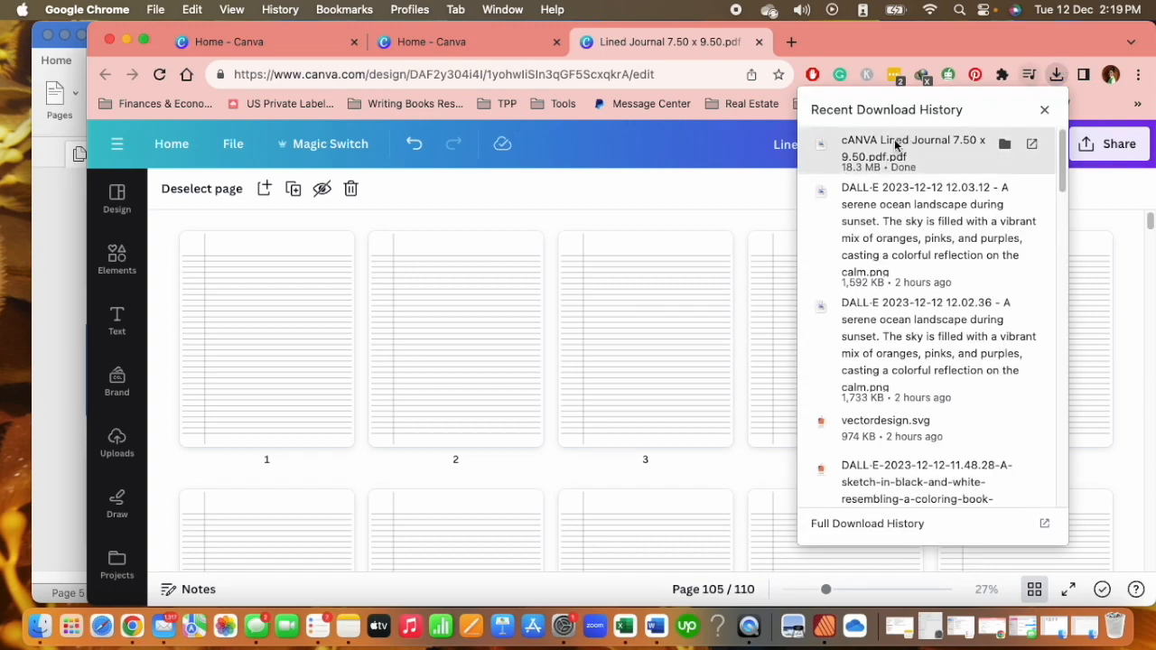
left_click(874, 161)
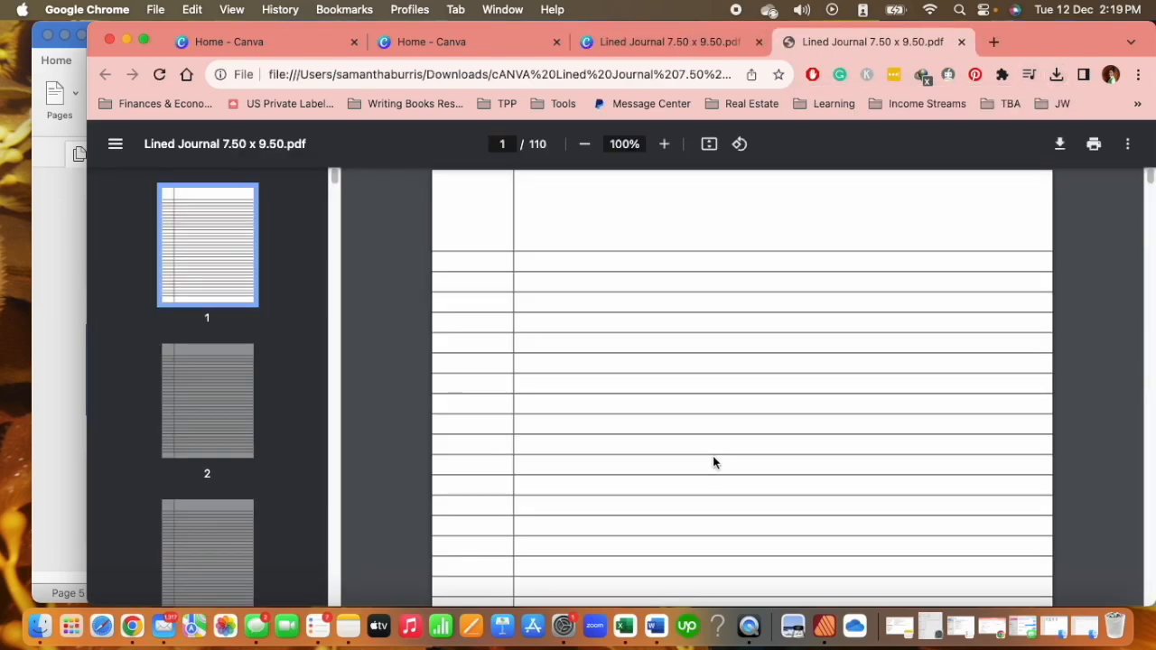
left_click(584, 144)
left_click(584, 144)
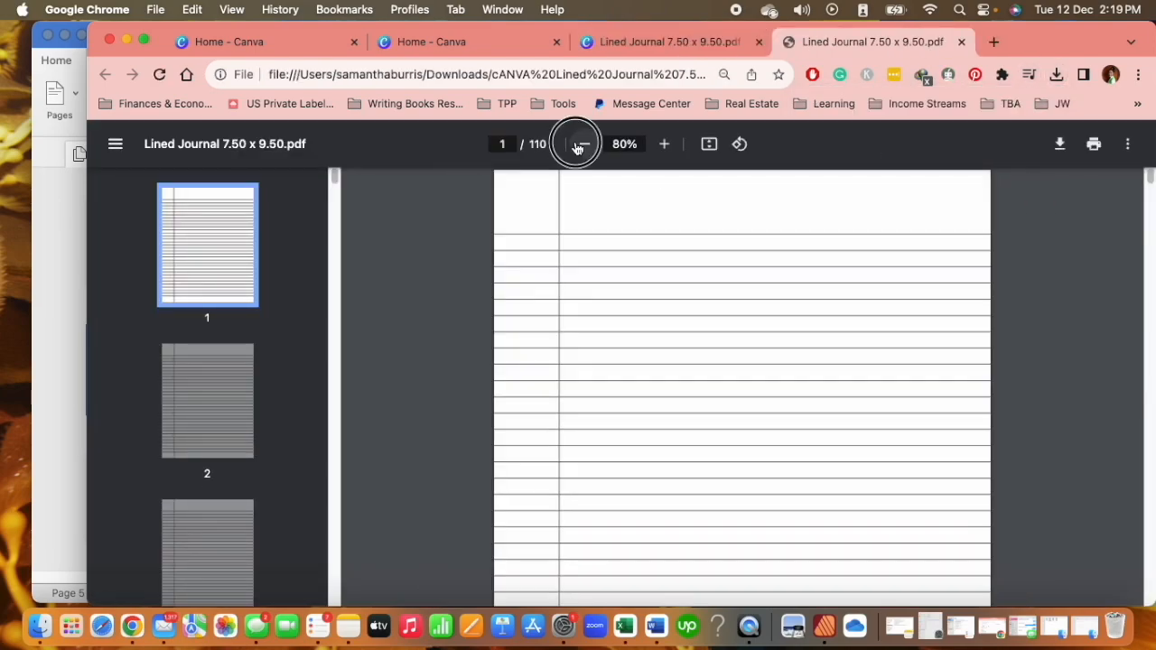
left_click(585, 144)
scroll(740, 396, "down", 10)
scroll(740, 395, "down", 20)
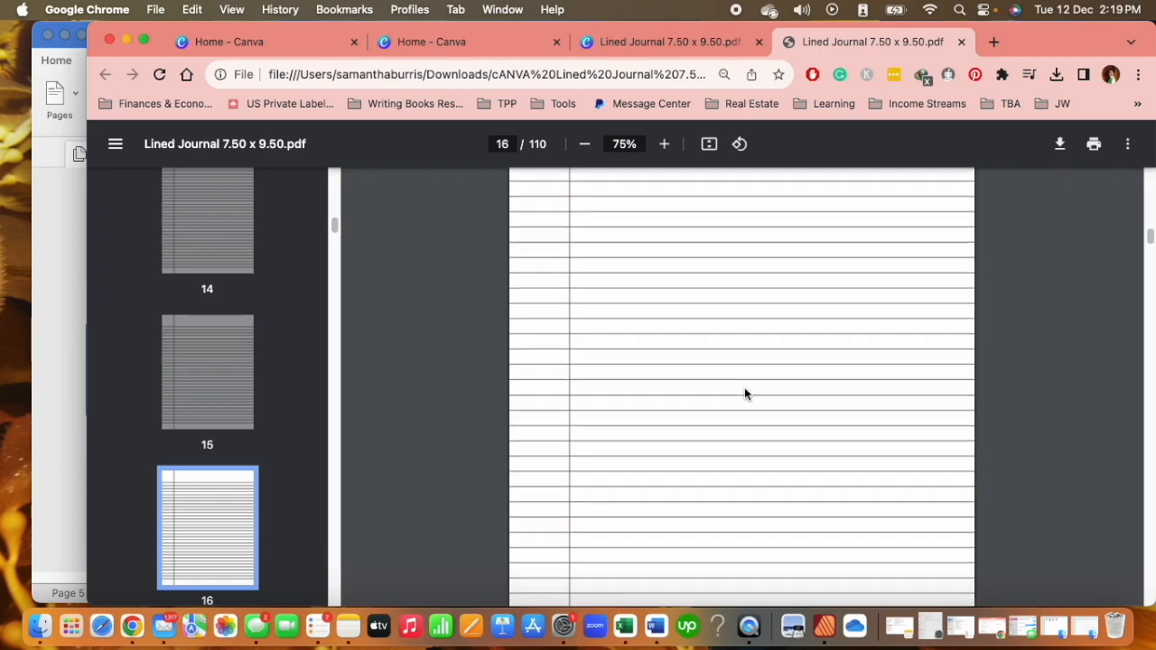
scroll(745, 394, "down", 20)
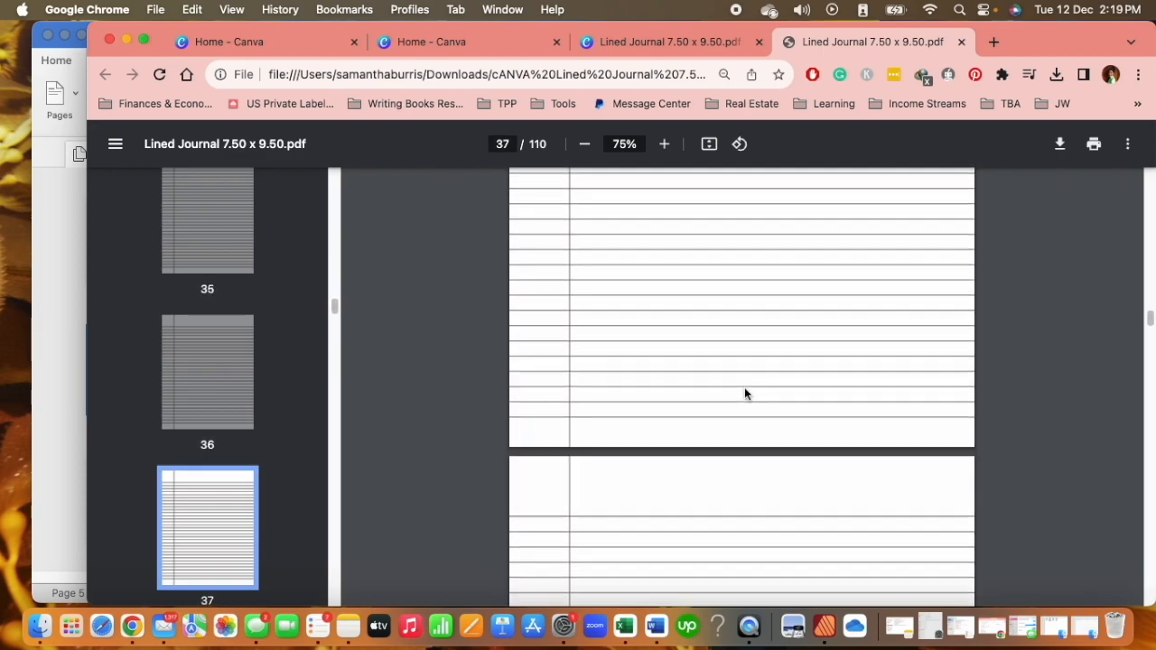
scroll(744, 394, "down", 20)
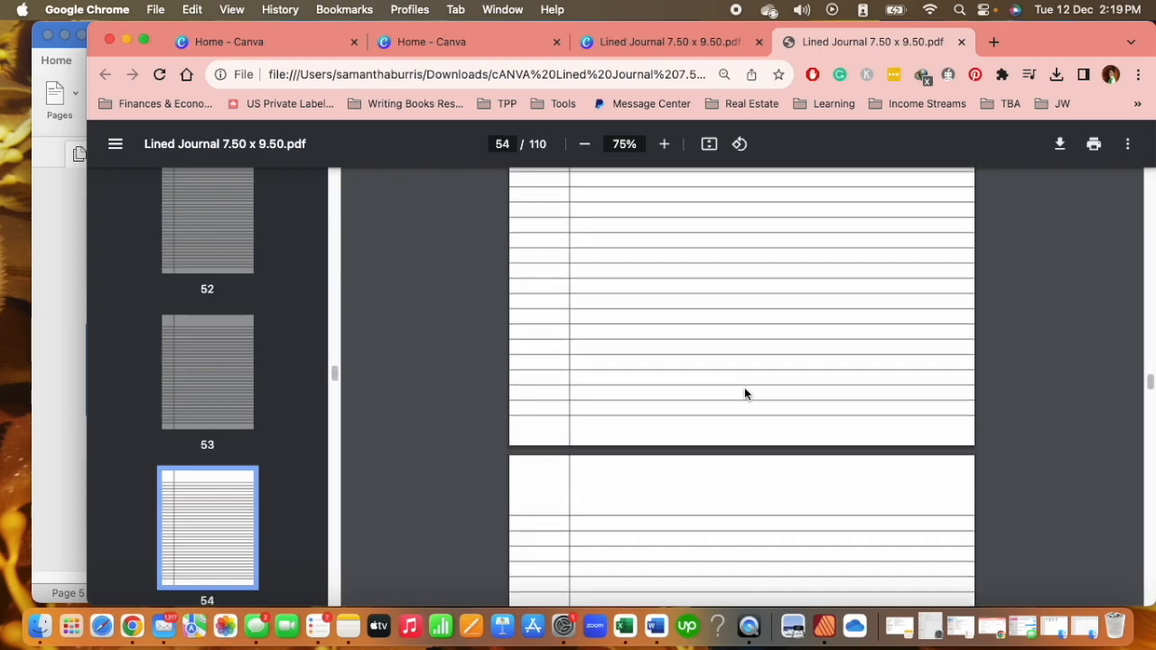
scroll(744, 394, "down", 20)
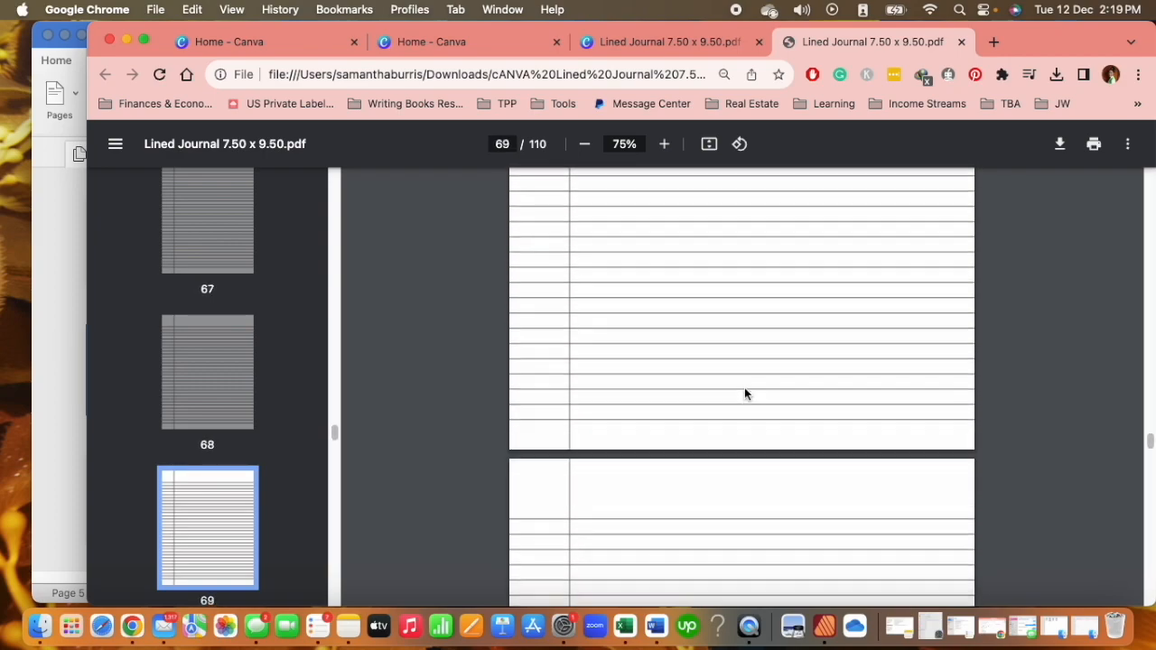
scroll(744, 394, "down", 20)
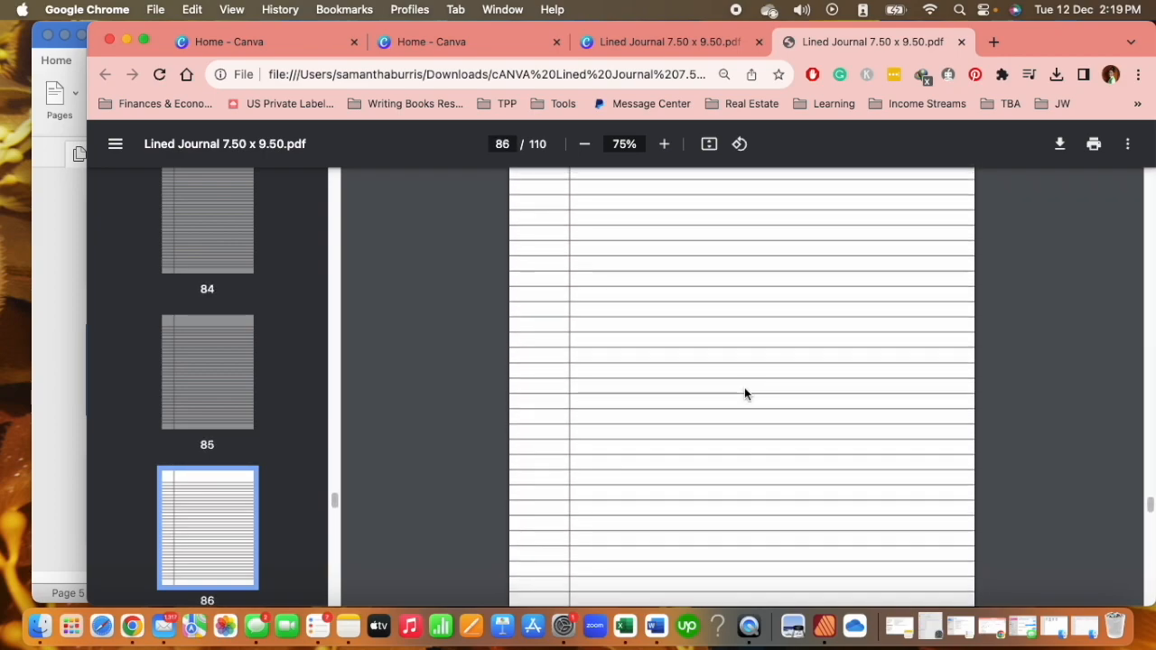
scroll(745, 394, "down", 20)
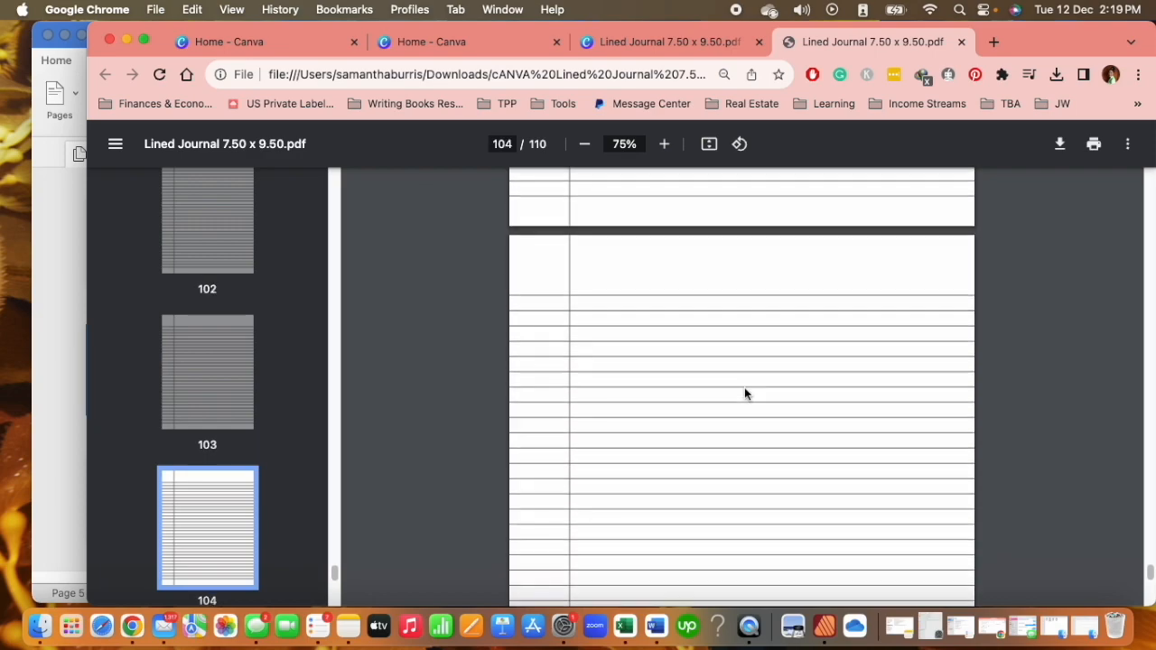
scroll(746, 393, "down", 10)
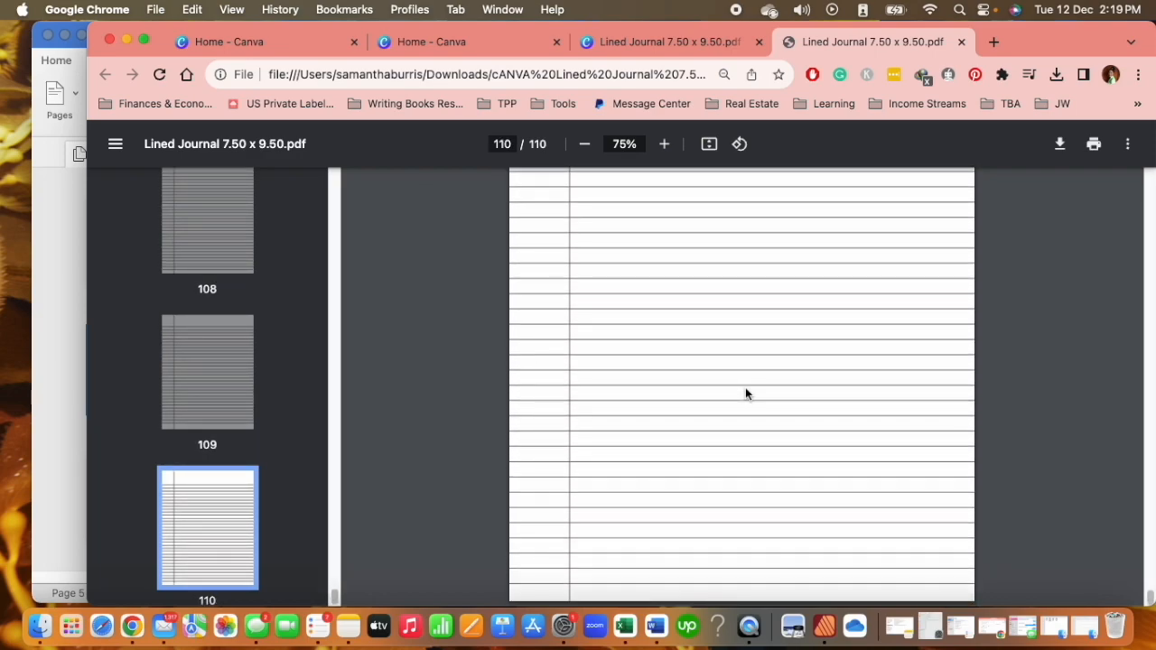